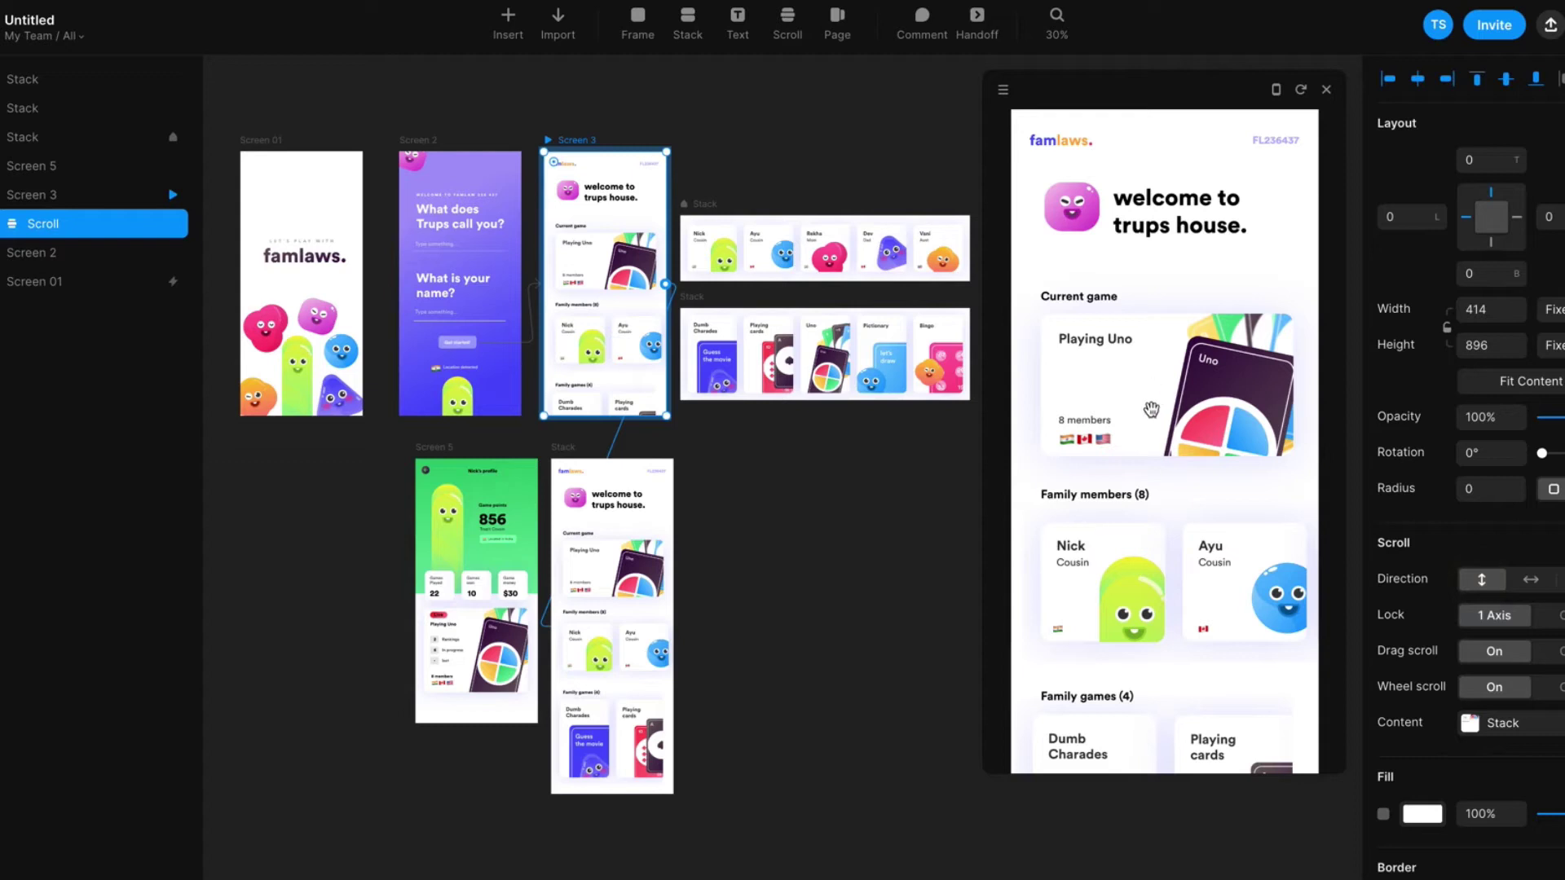
Examine the Screen 3 preview by scrolling the page vertically and the Family members and Family games rows horizontally
scroll(1167, 478, down, 4)
scroll(1152, 426, right, 5)
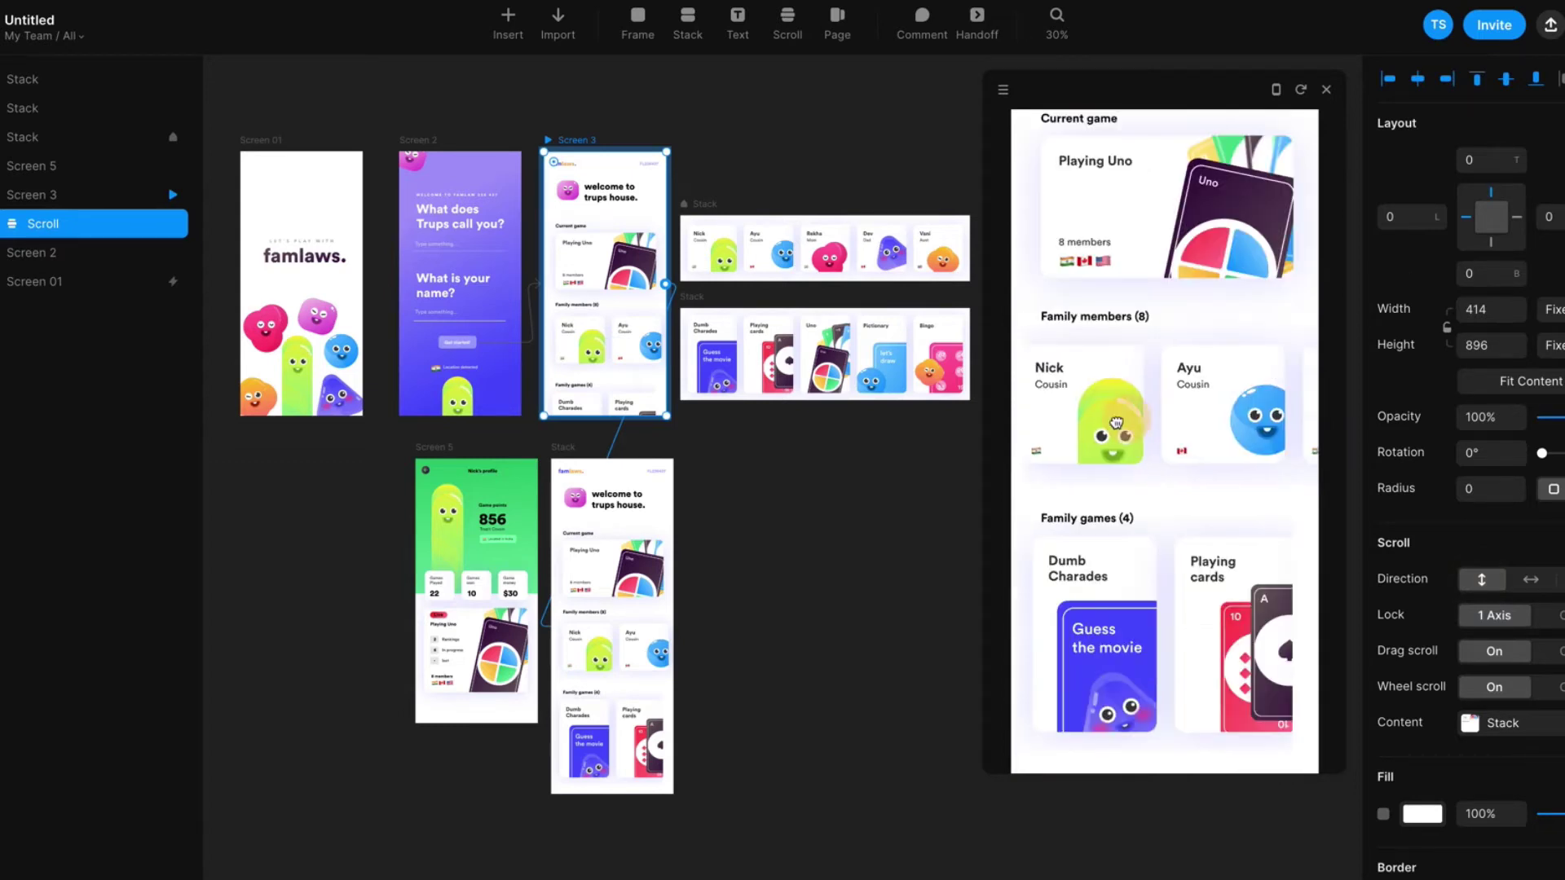
scroll(1179, 421, left, 5)
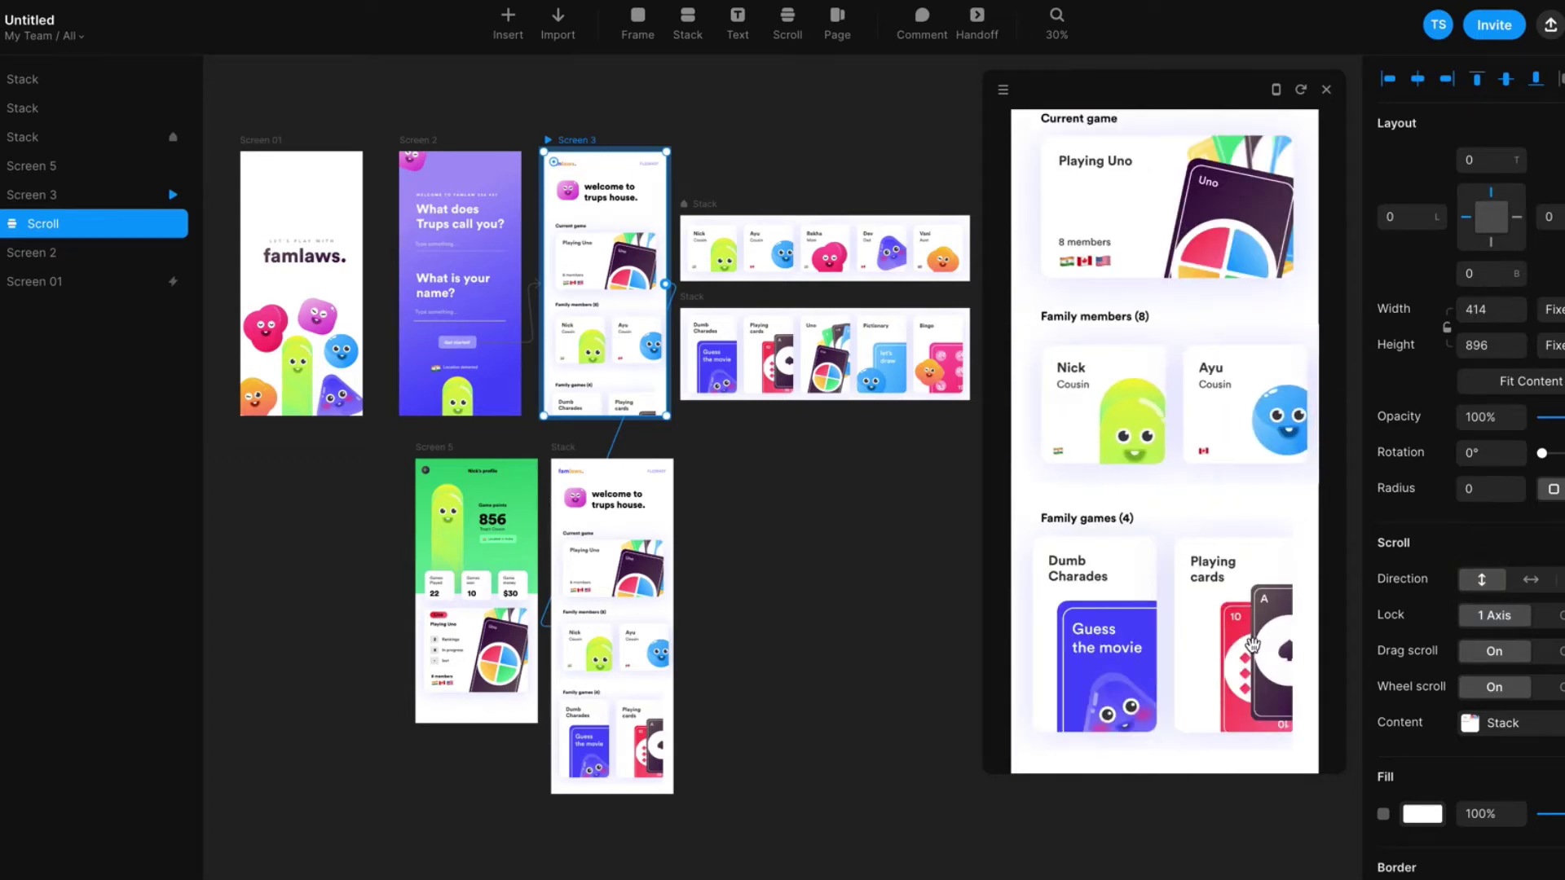
scroll(1167, 644, right, 4)
scroll(1157, 641, right, 3)
scroll(1137, 343, up, 4)
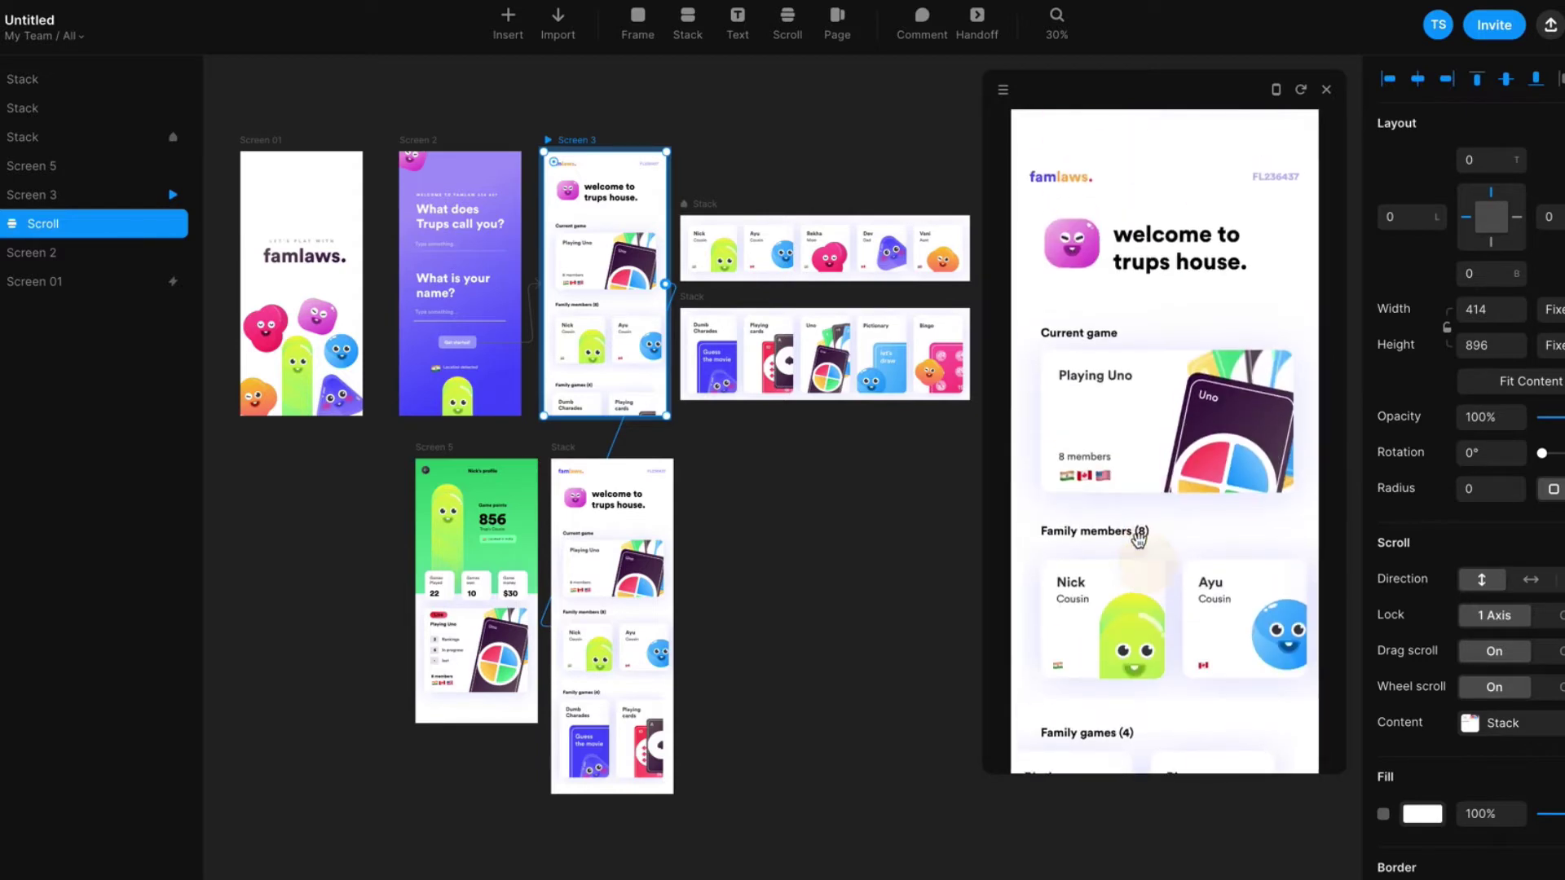
scroll(1129, 579, right, 4)
scroll(1181, 587, down, 3)
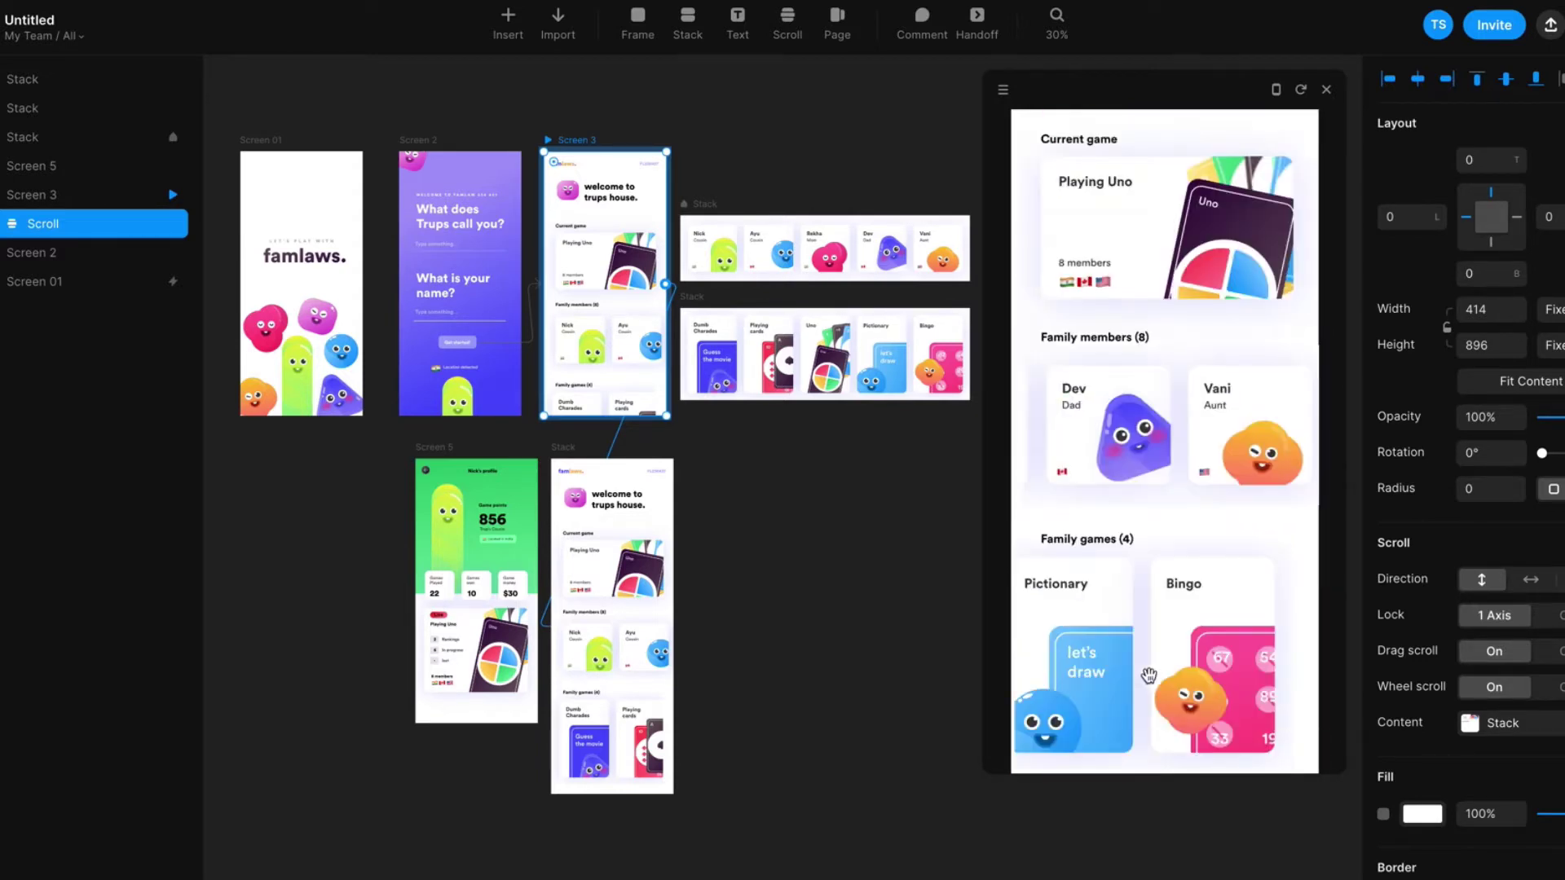
scroll(1259, 664, left, 3)
scroll(1259, 664, left, 4)
scroll(1176, 325, up, 3)
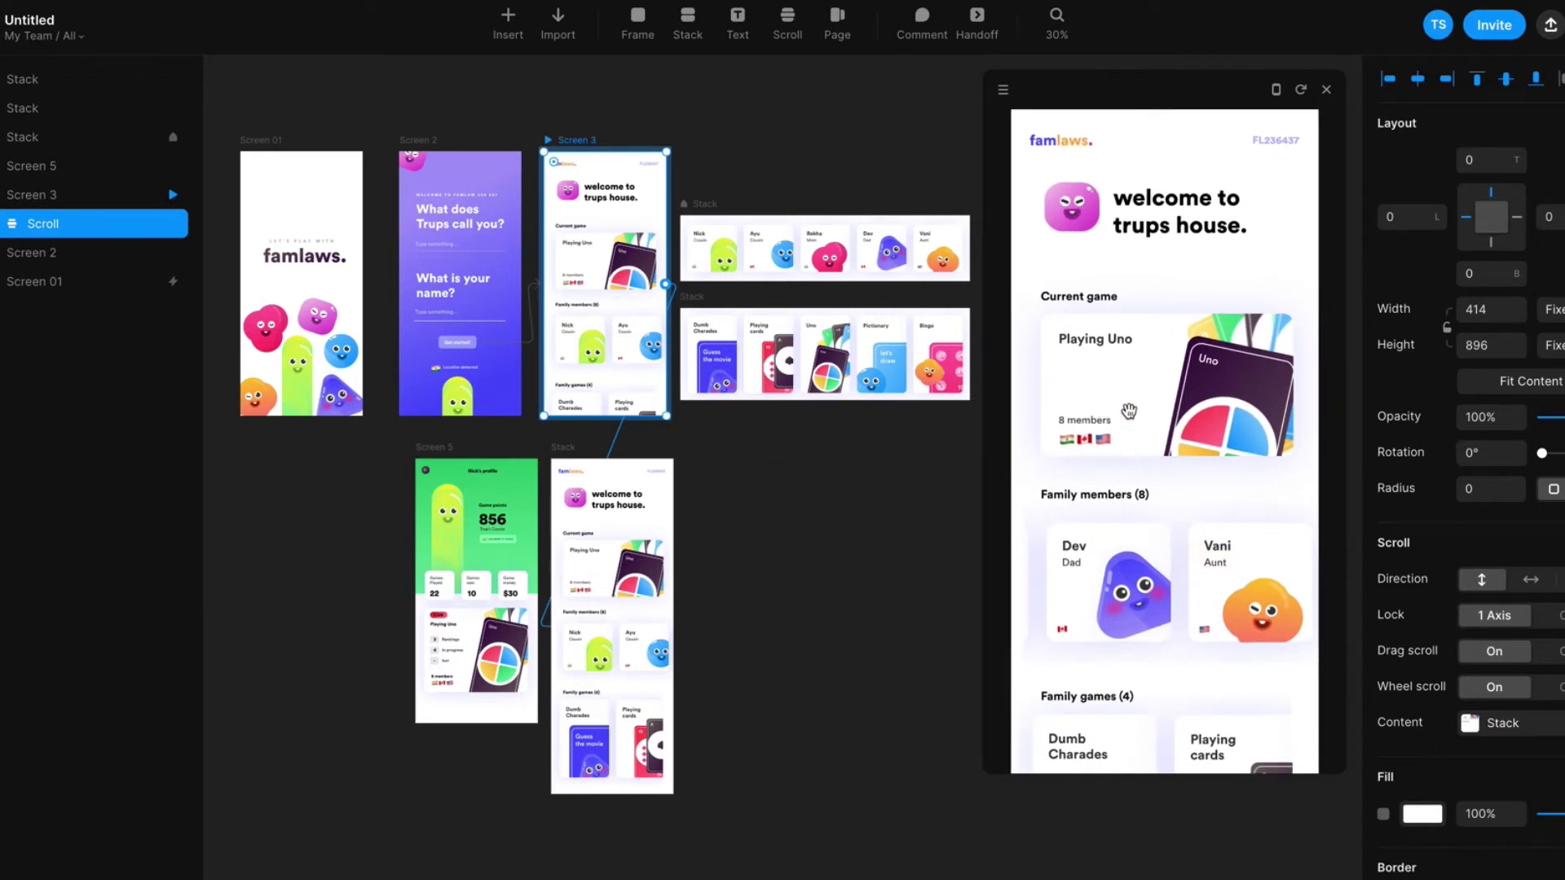
Draw a vertical stack about 389 by 724 beside Screen 5, below Screen 3, and set its width to 414
click(764, 520)
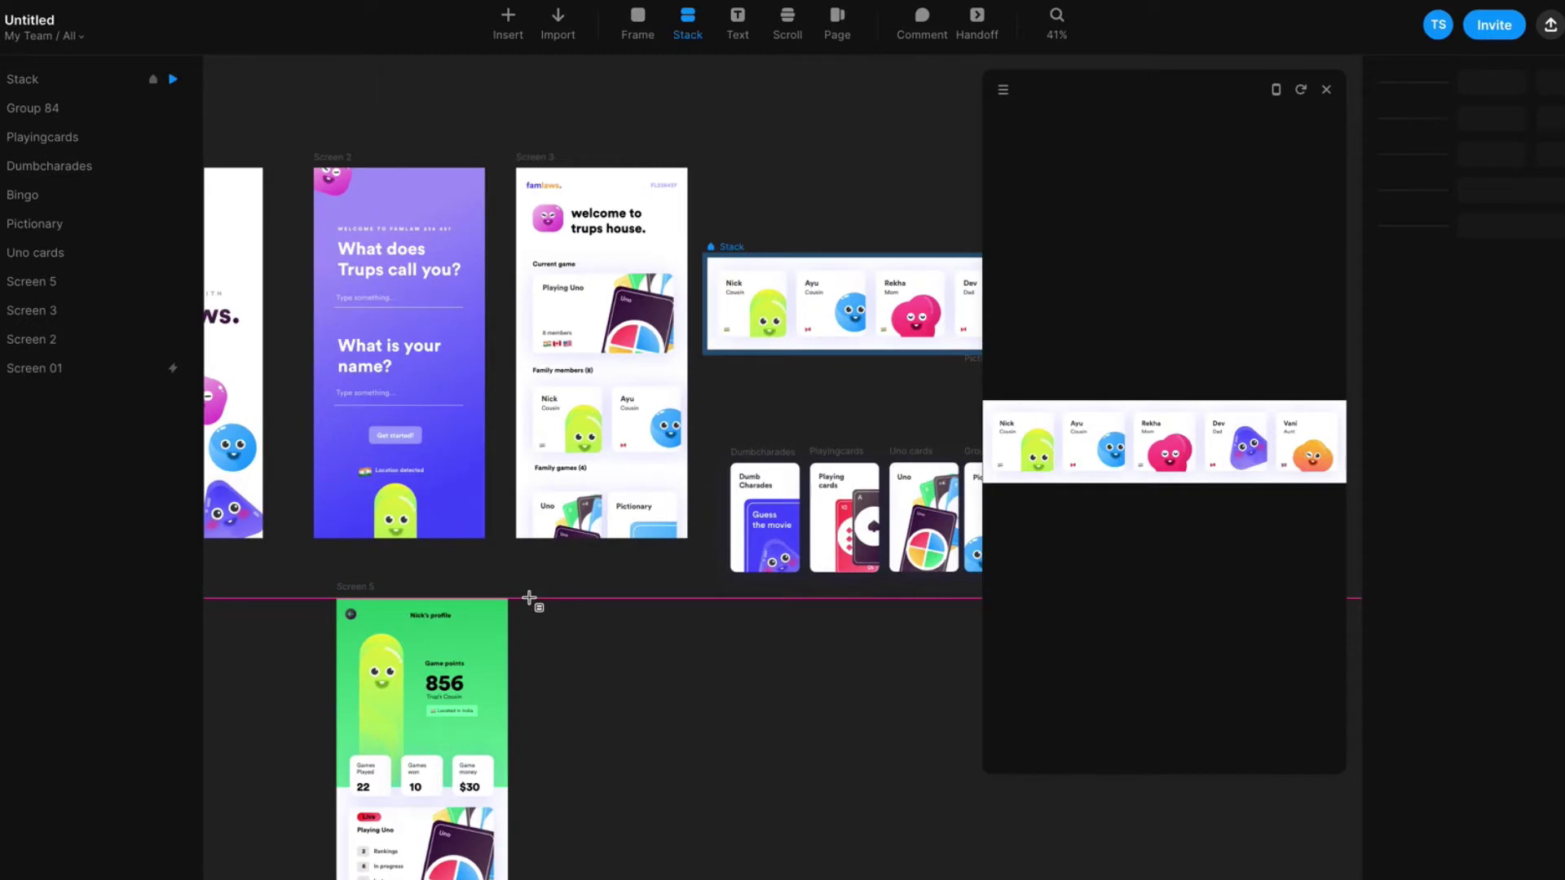
drag(528, 599, 689, 878)
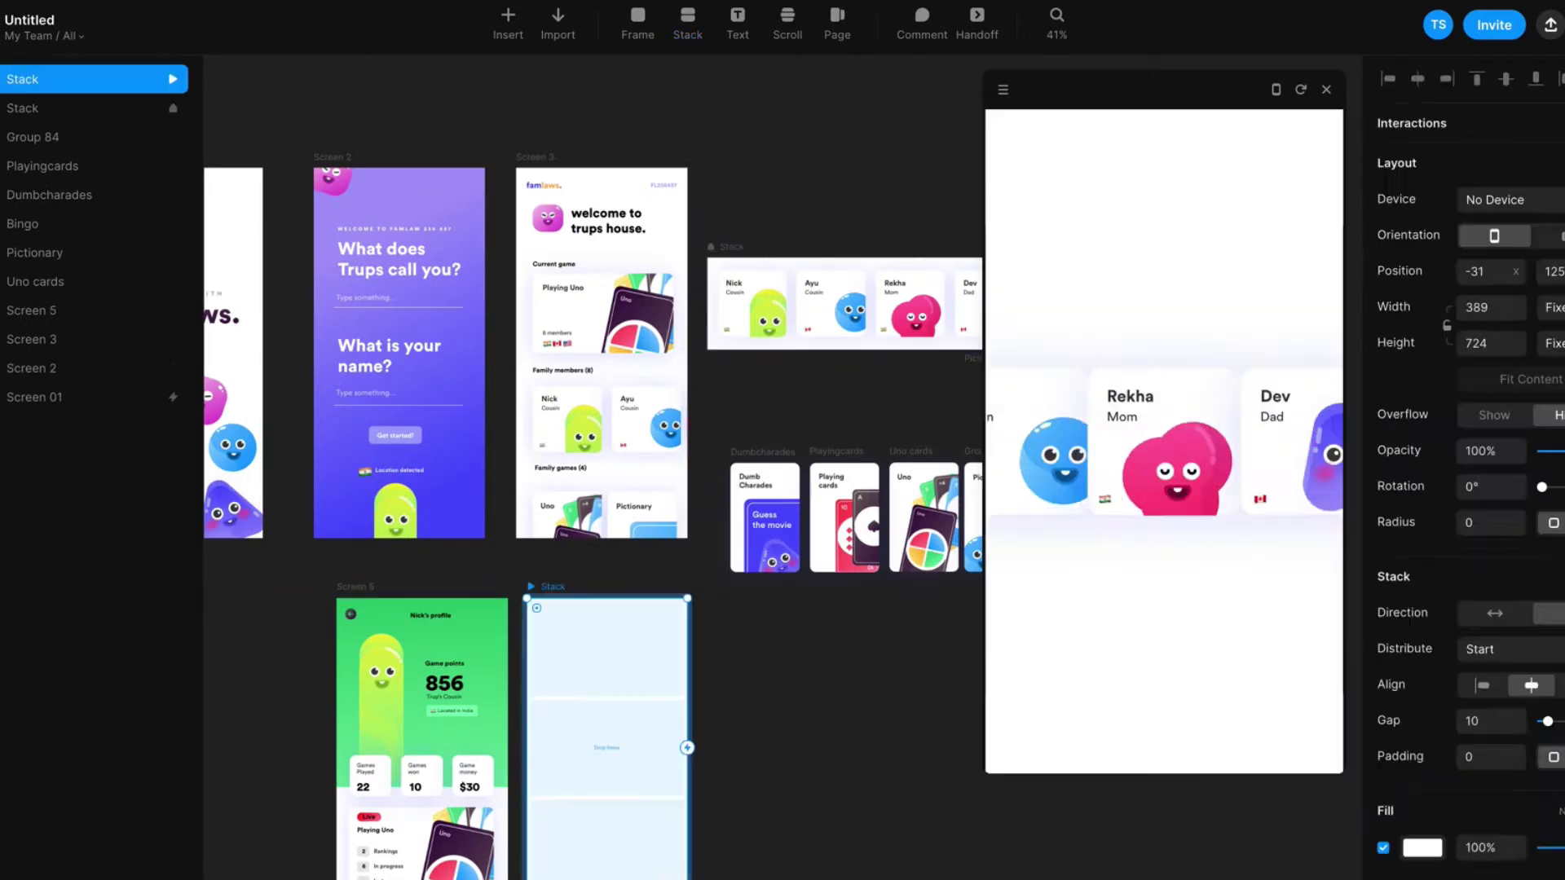
click(1498, 308)
text(414)
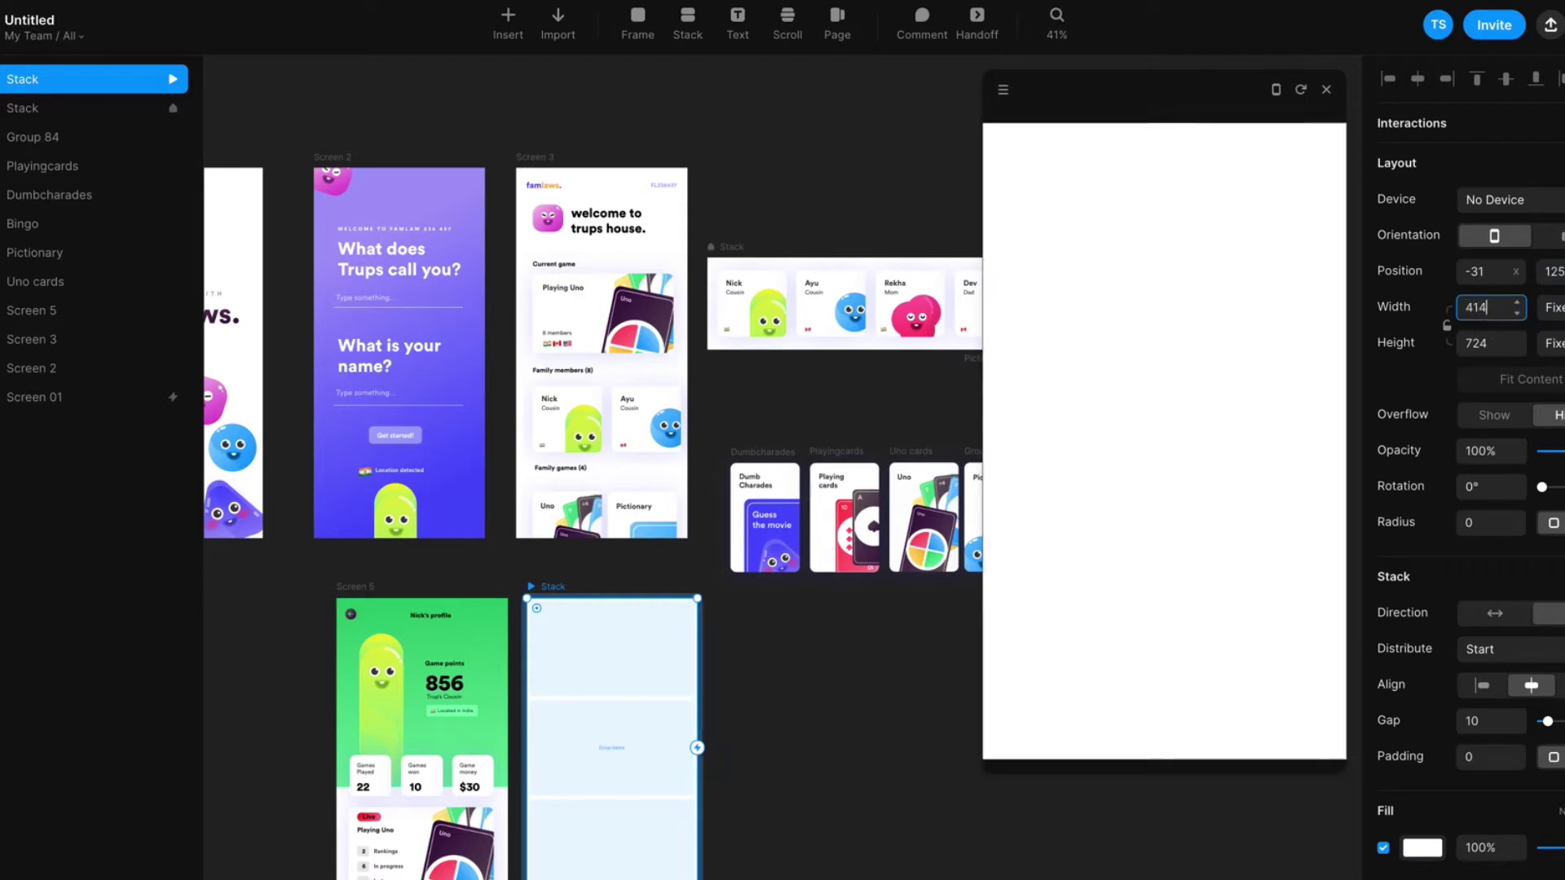
Check the height of Screen 3 and set the new stack's height to 896 to match
click(540, 155)
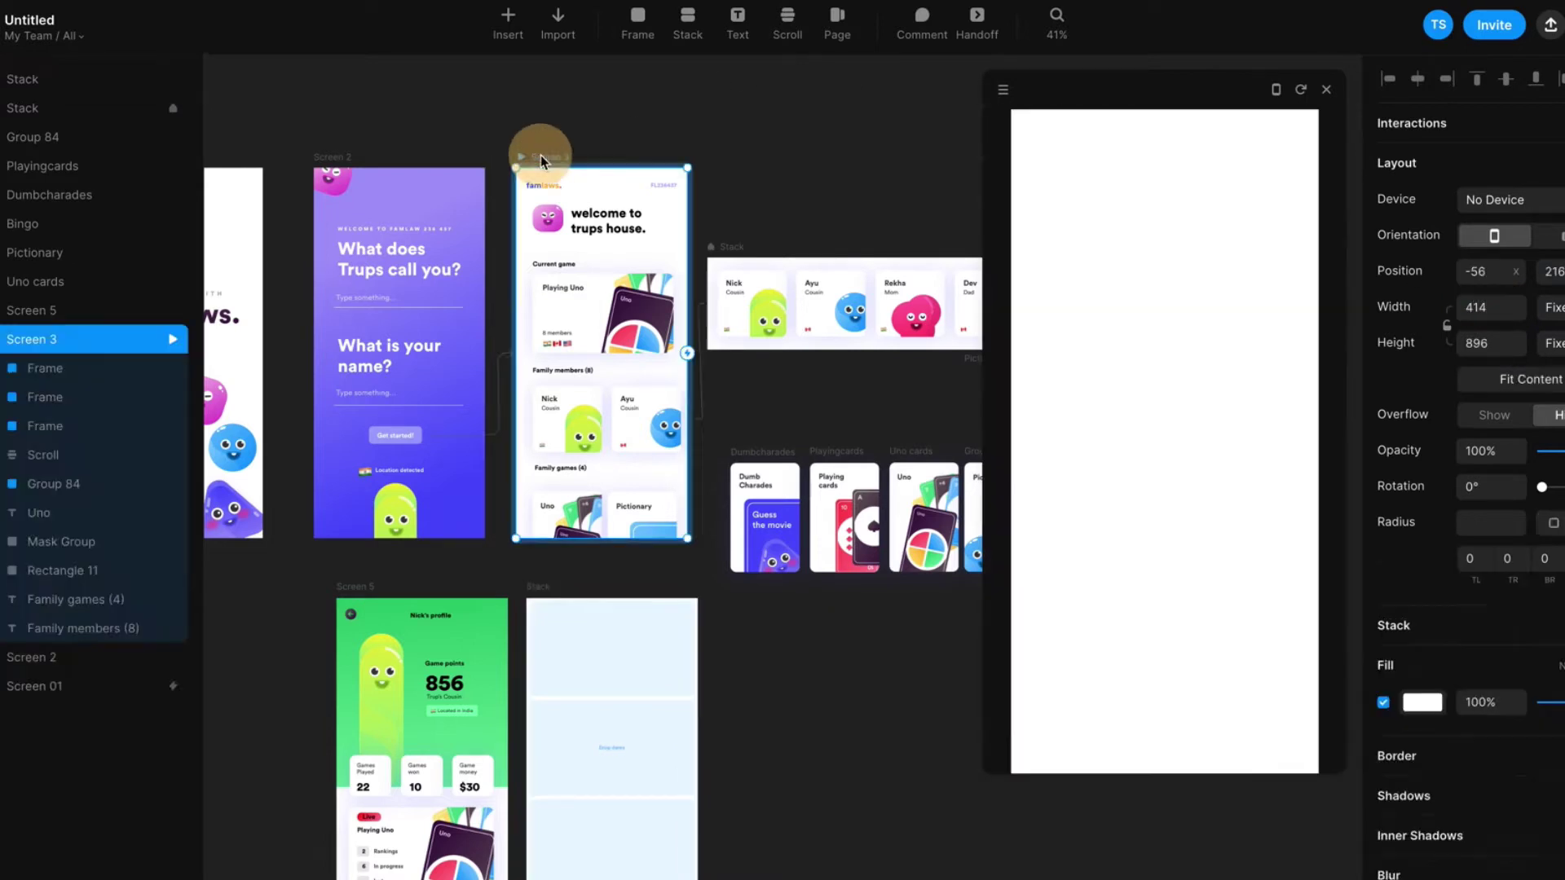
click(1495, 343)
click(532, 583)
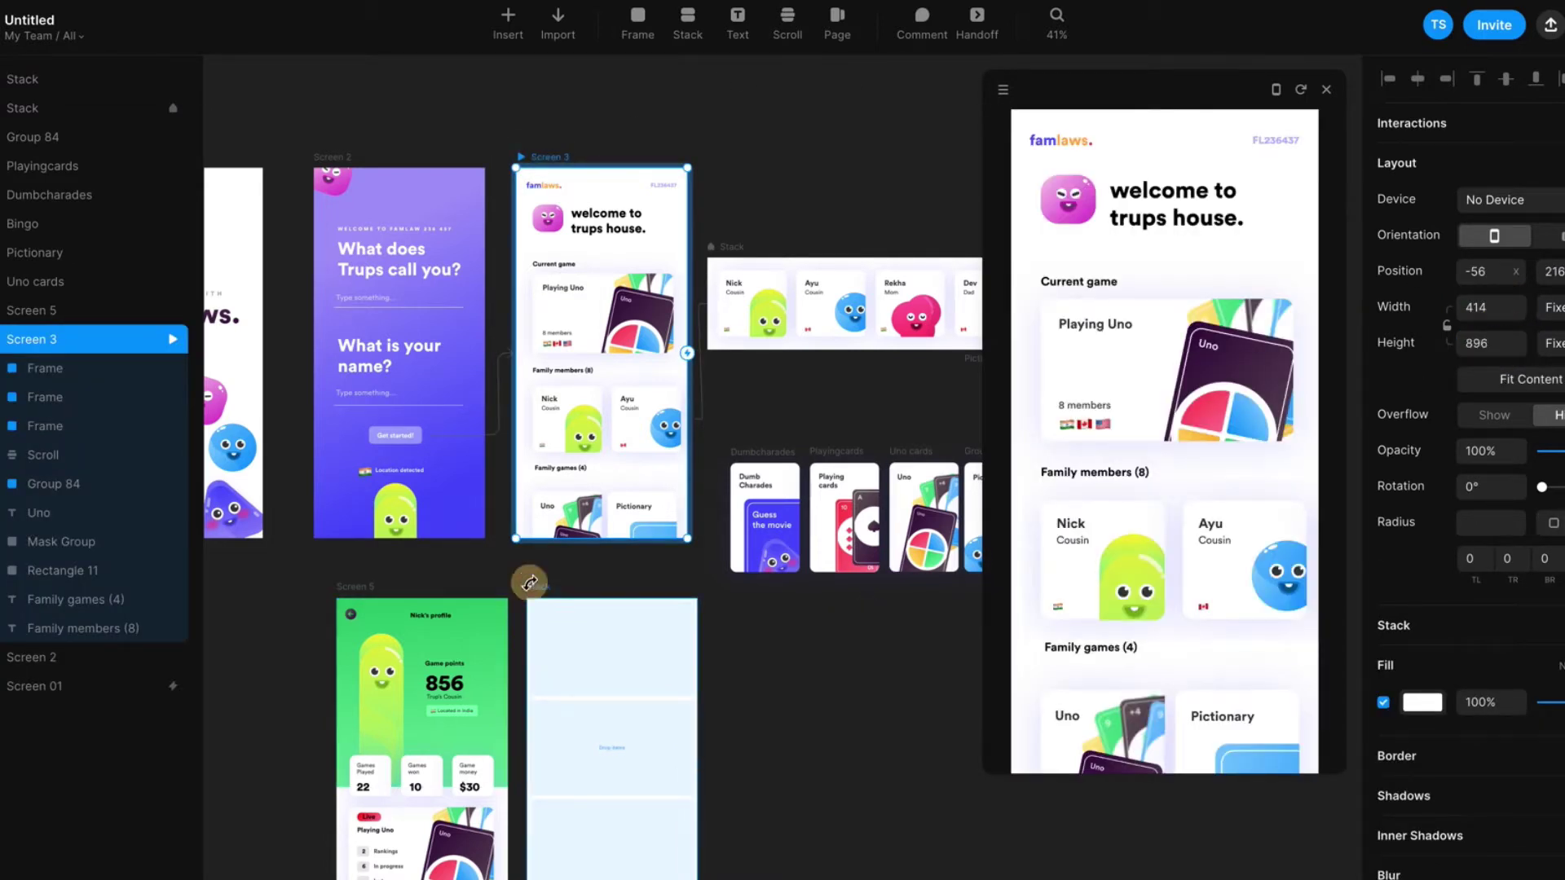
click(1423, 343)
click(1462, 340)
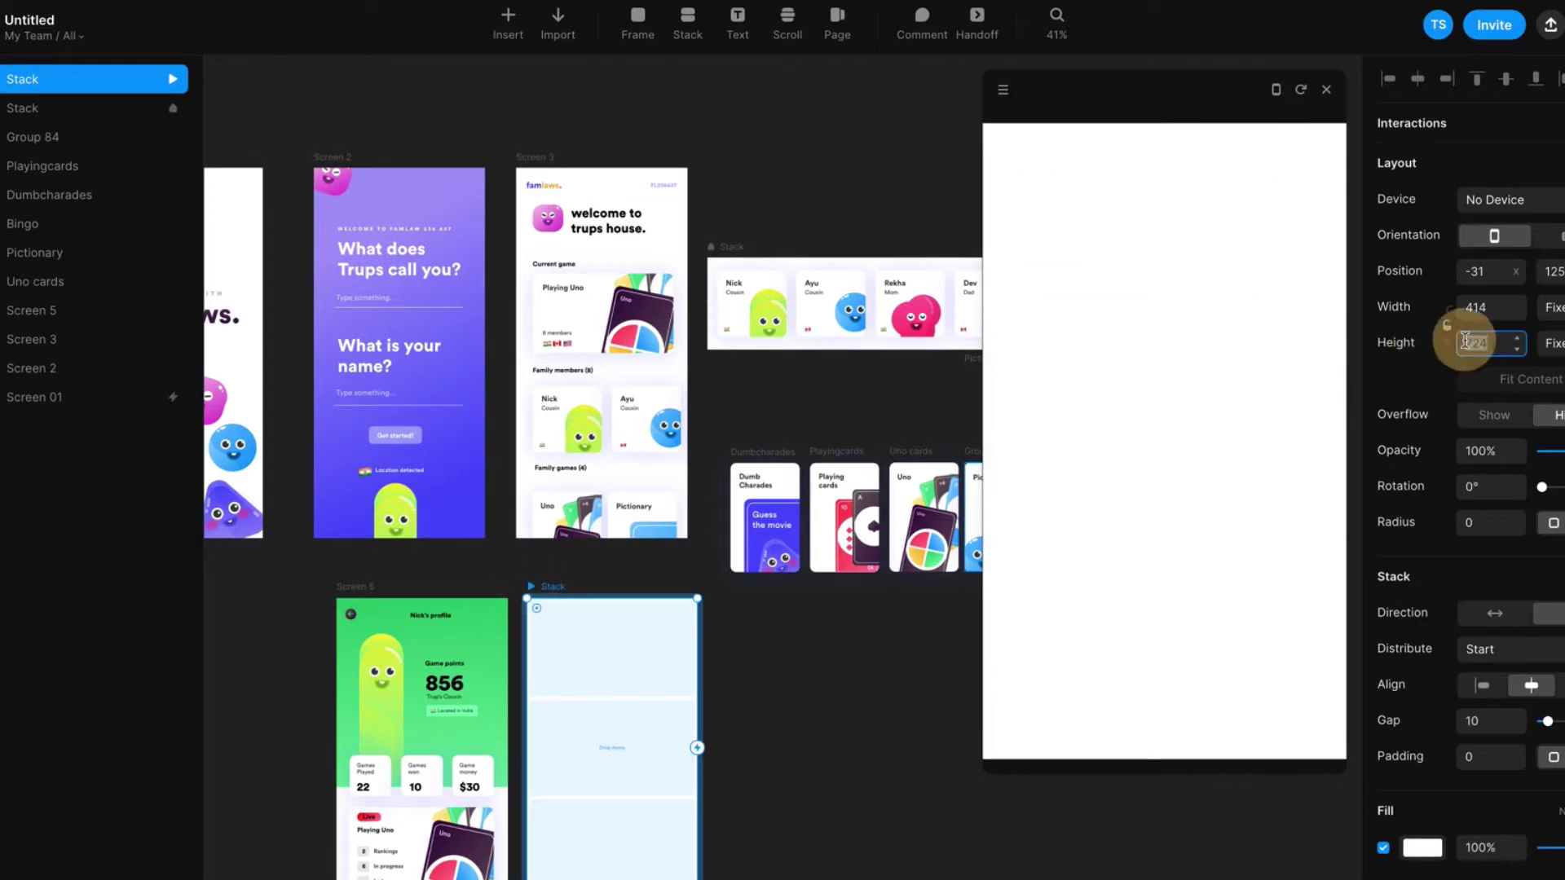
text(896)
Stretch the new stack's lower edge downward so it extends well below Screen 5
click(798, 743)
drag(798, 742, 845, 528)
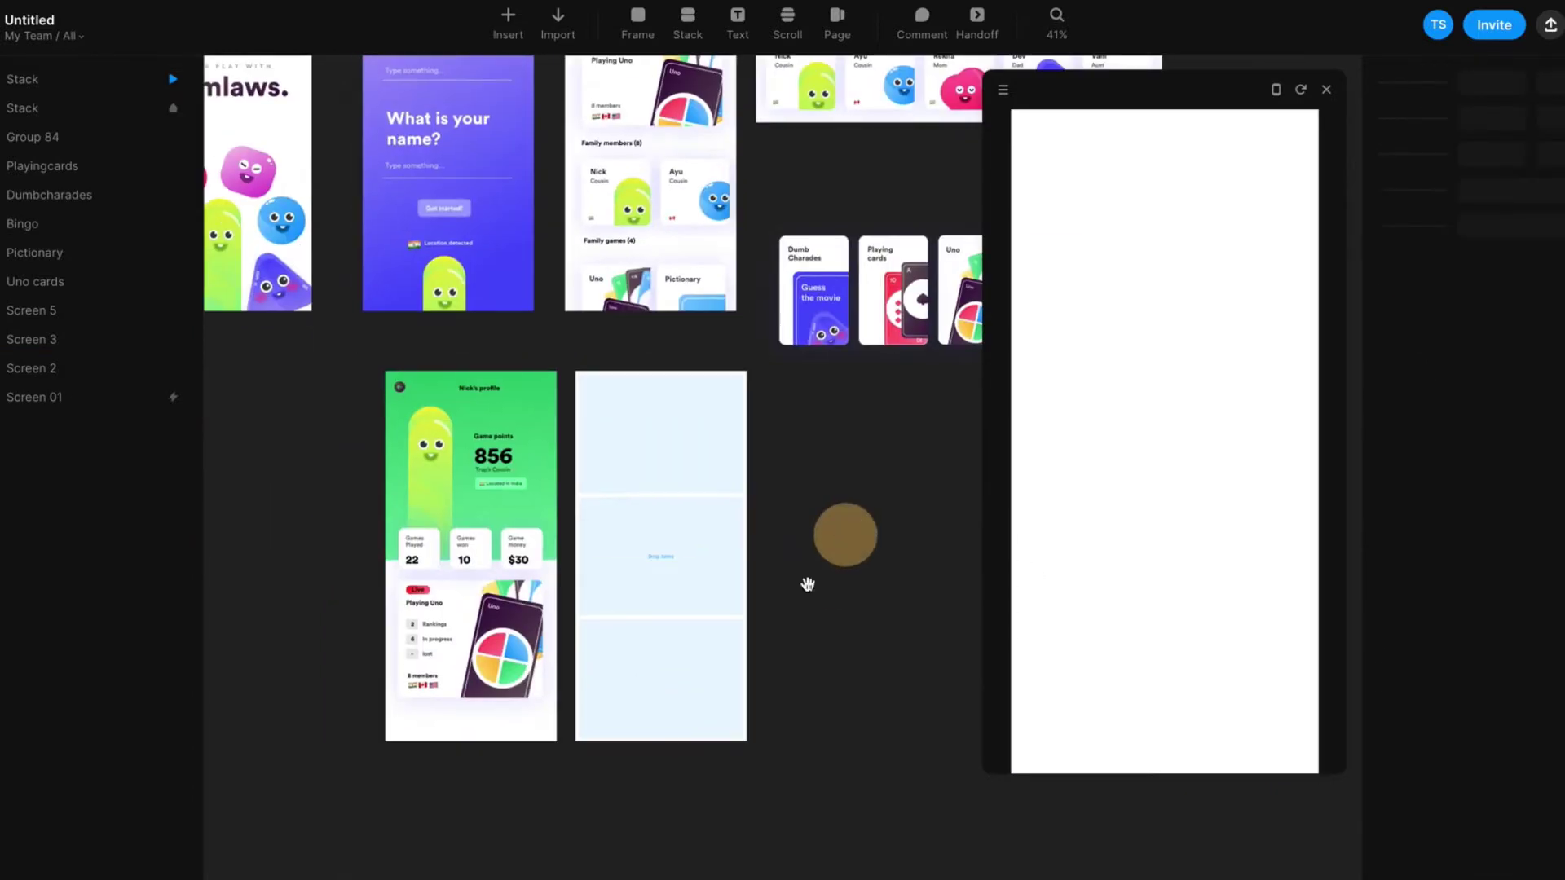
drag(657, 748, 644, 876)
drag(844, 529, 852, 695)
Copy the famlaws header frame from Screen 3 into the new stack
click(632, 167)
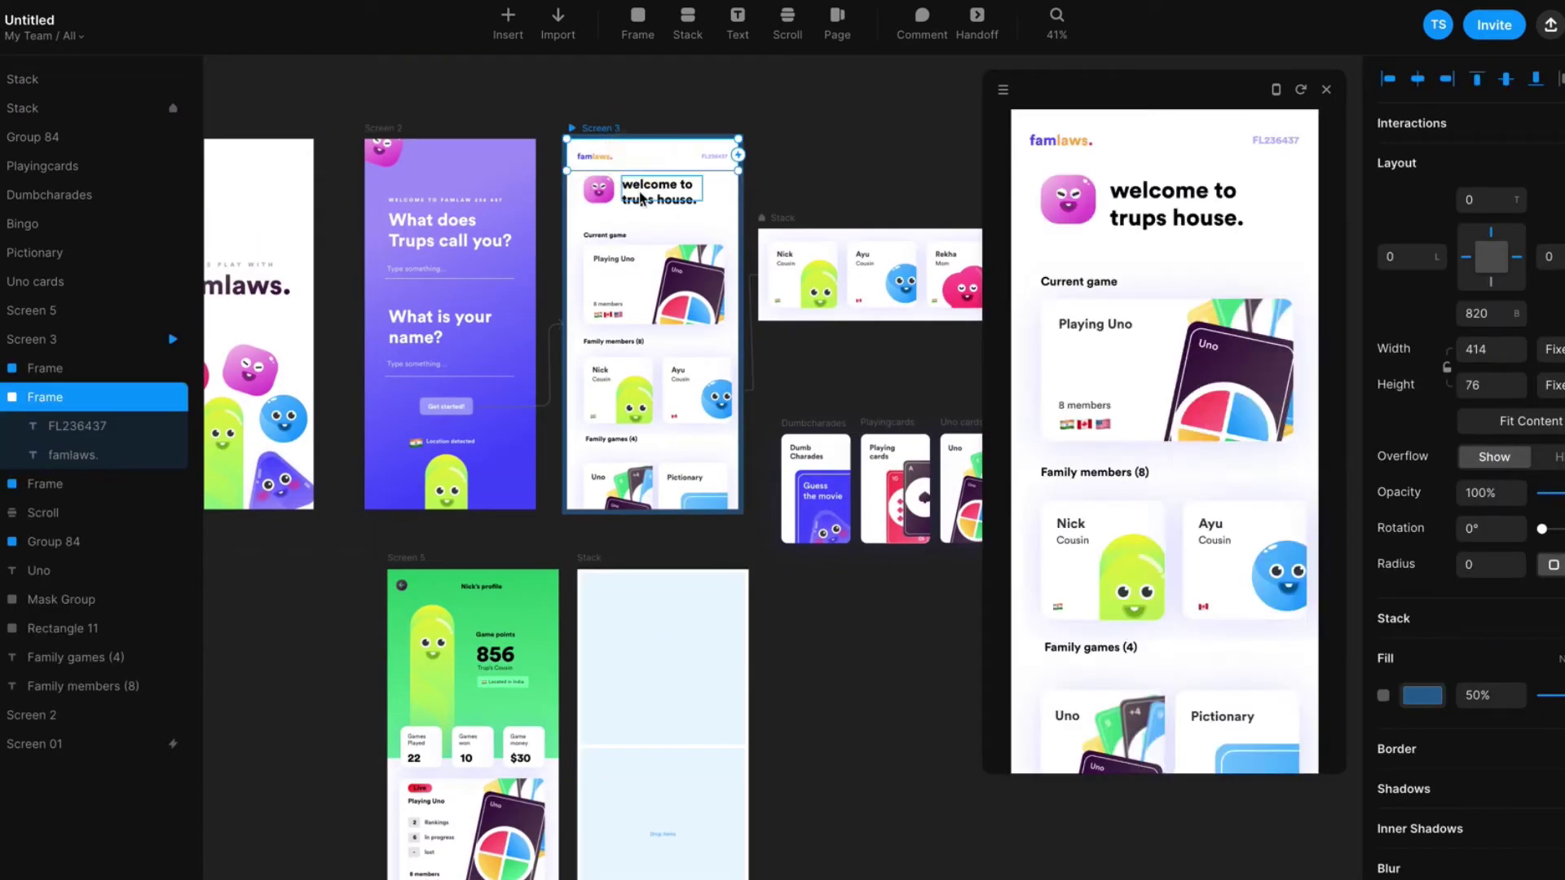
shift+click(640, 216)
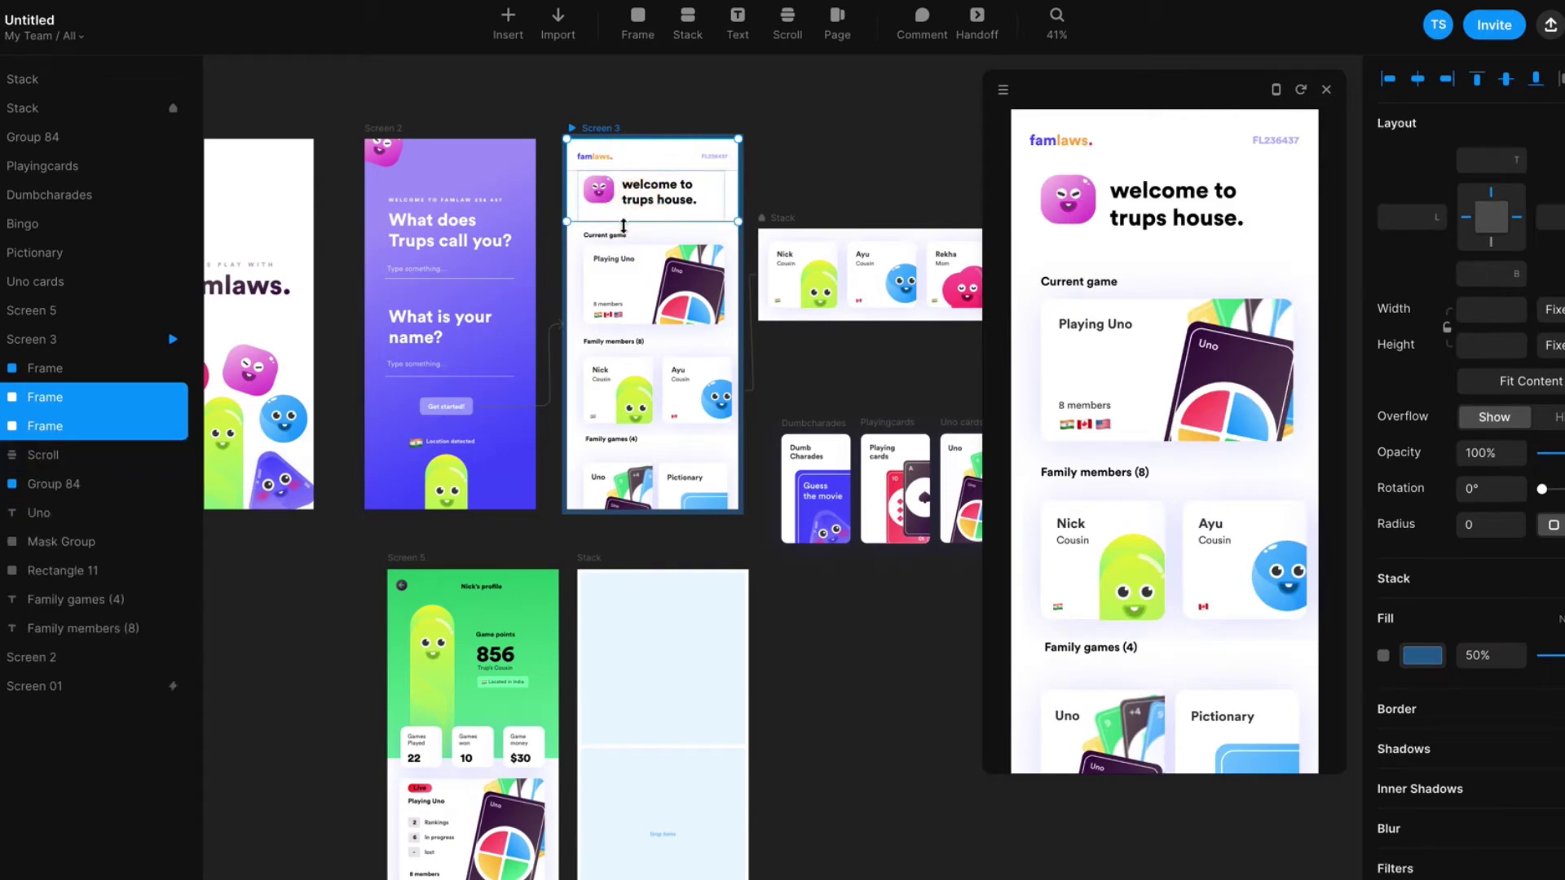
click(858, 141)
click(618, 156)
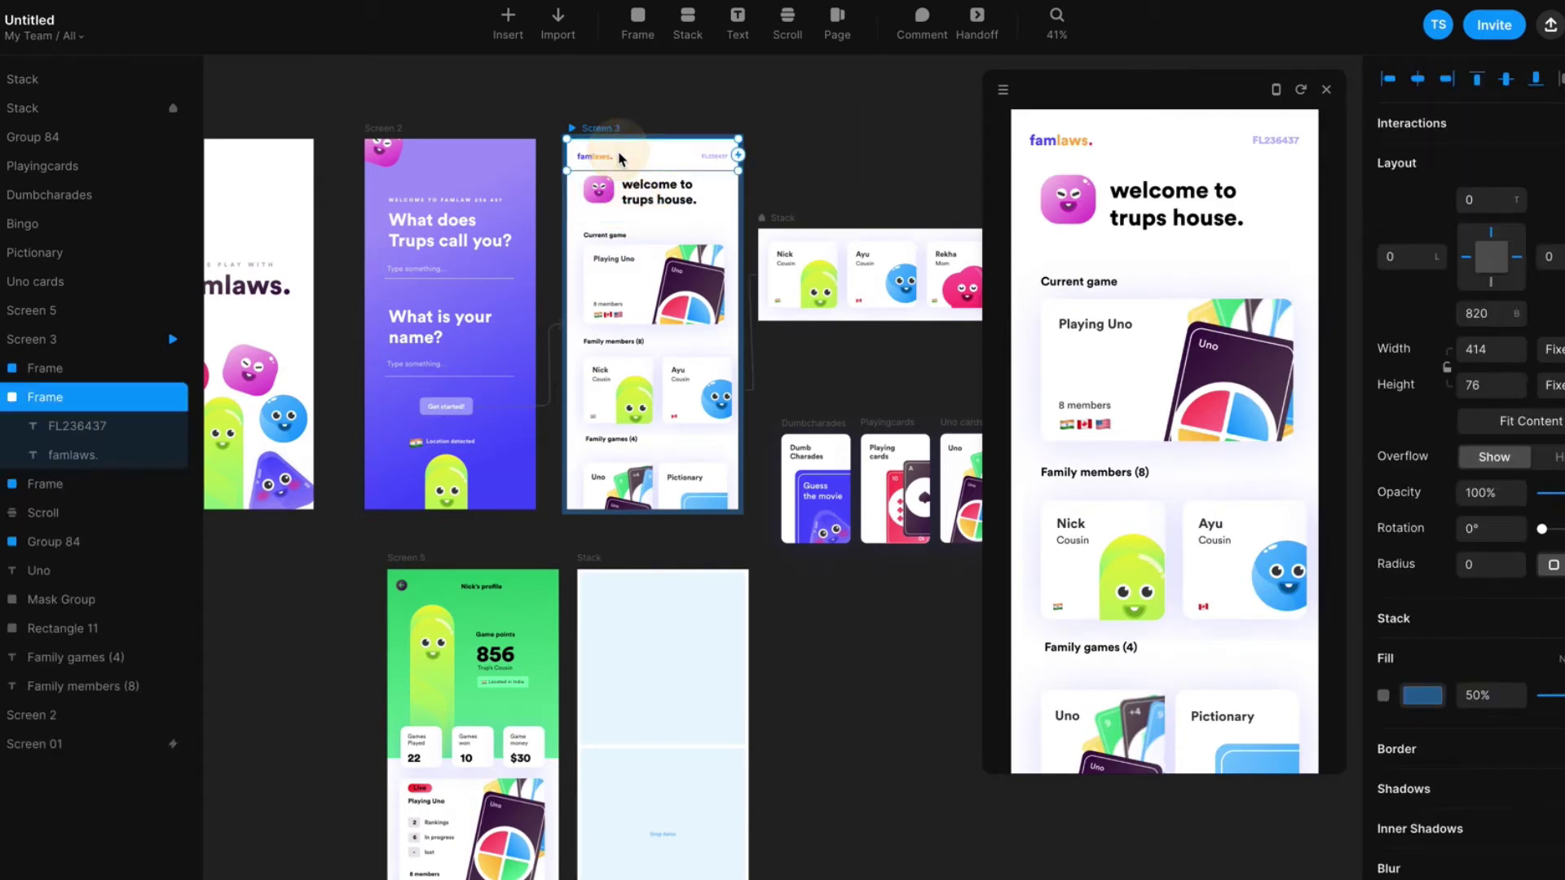
click(595, 560)
key(super+v)
click(858, 622)
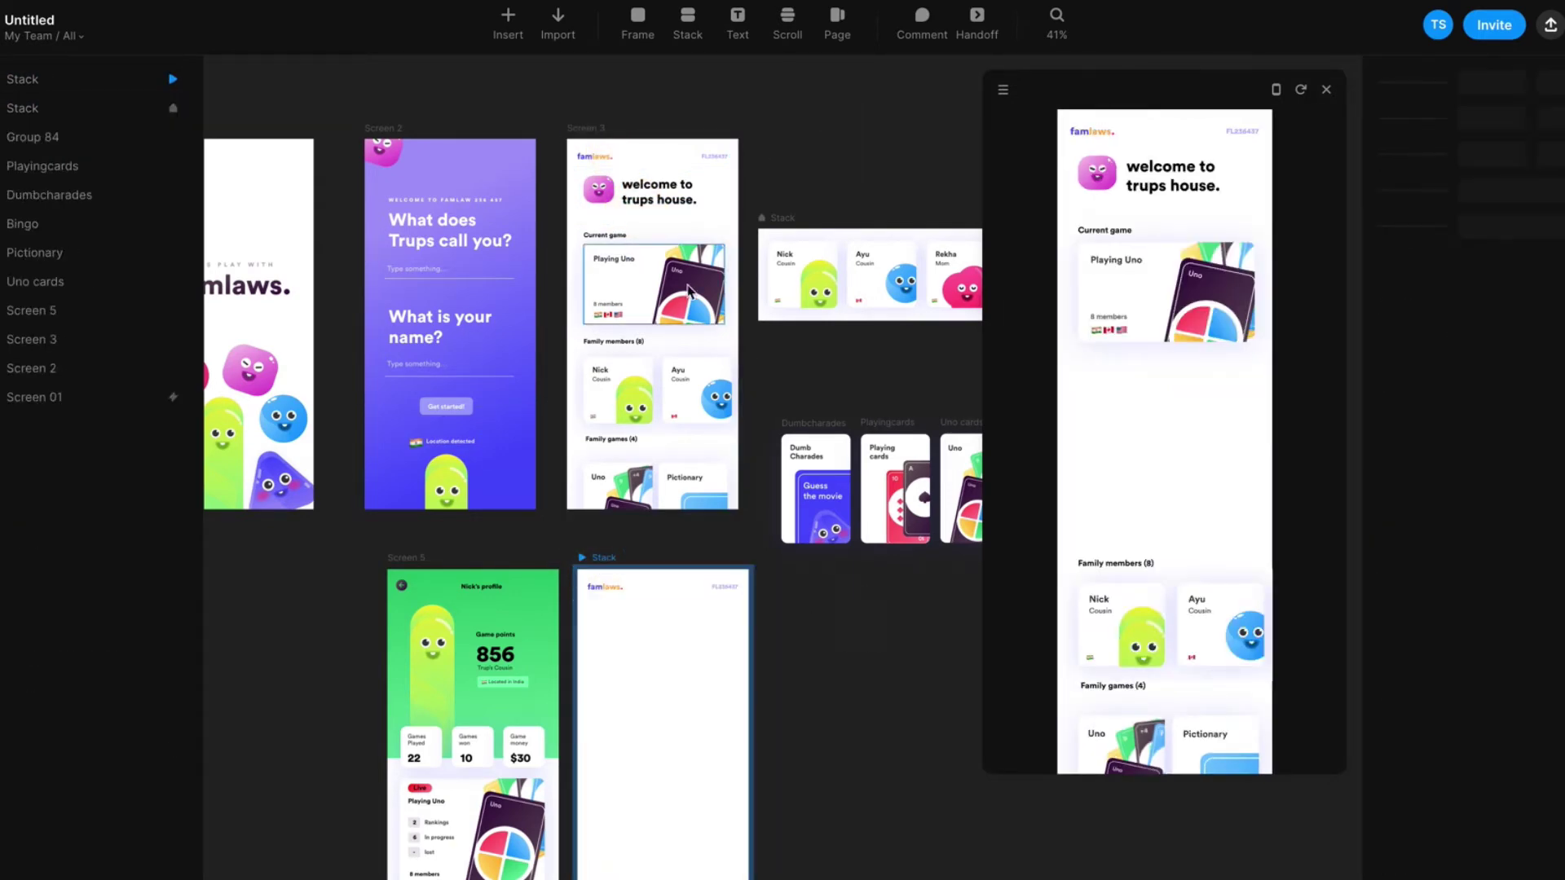
Copy the "welcome to trups house." frame from Screen 3 into the stack below the header
click(656, 202)
key(ctrl+c)
click(601, 575)
key(ctrl+v)
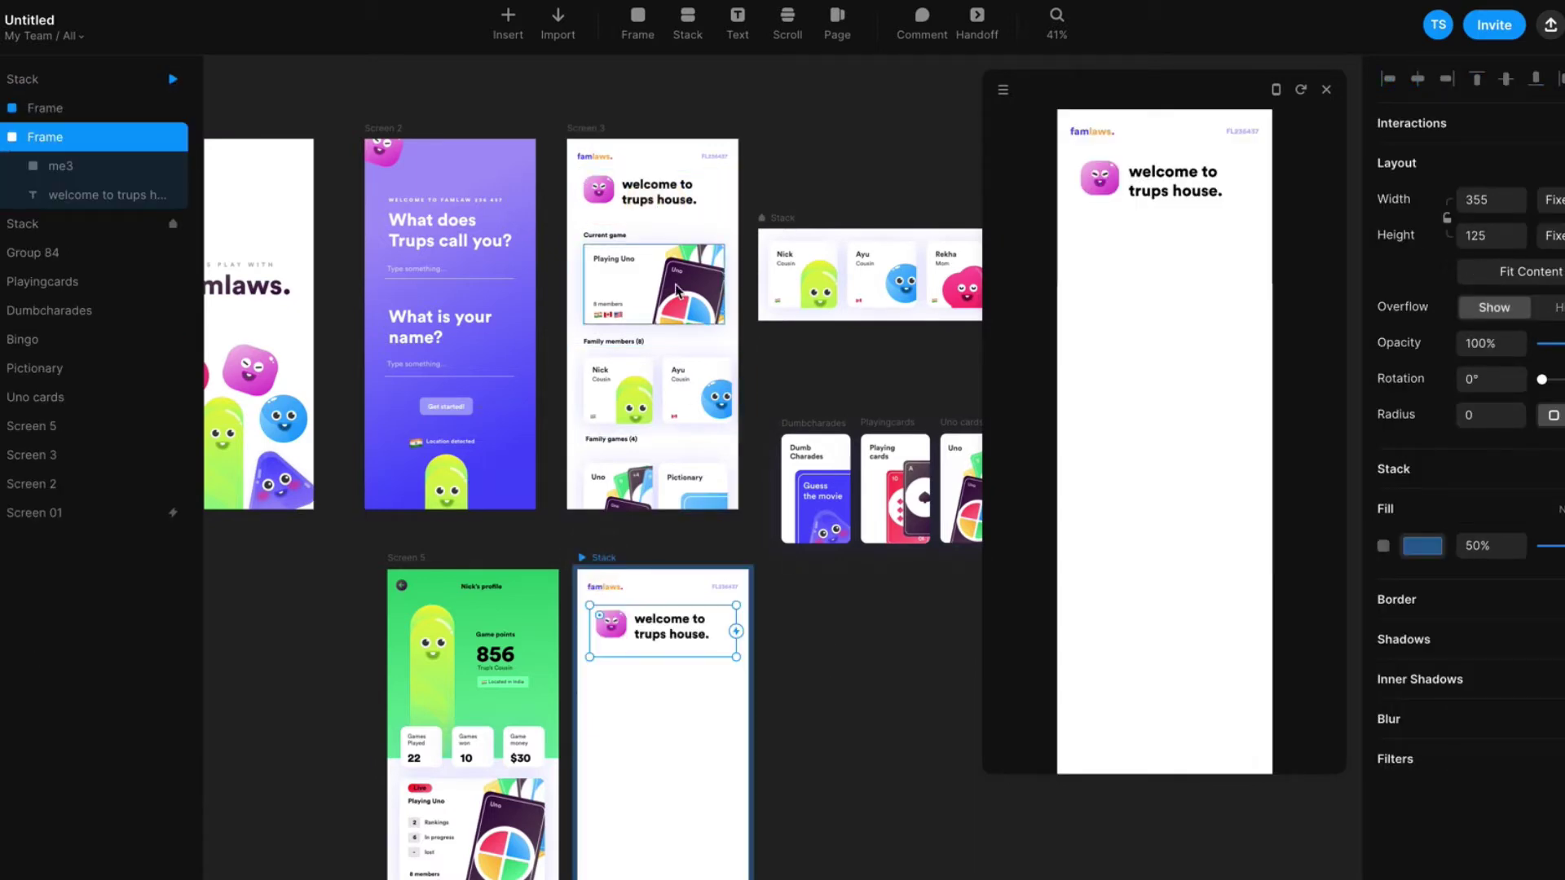
Copy the Current game frame from Screen 3 into the stack below the welcome frame
click(609, 245)
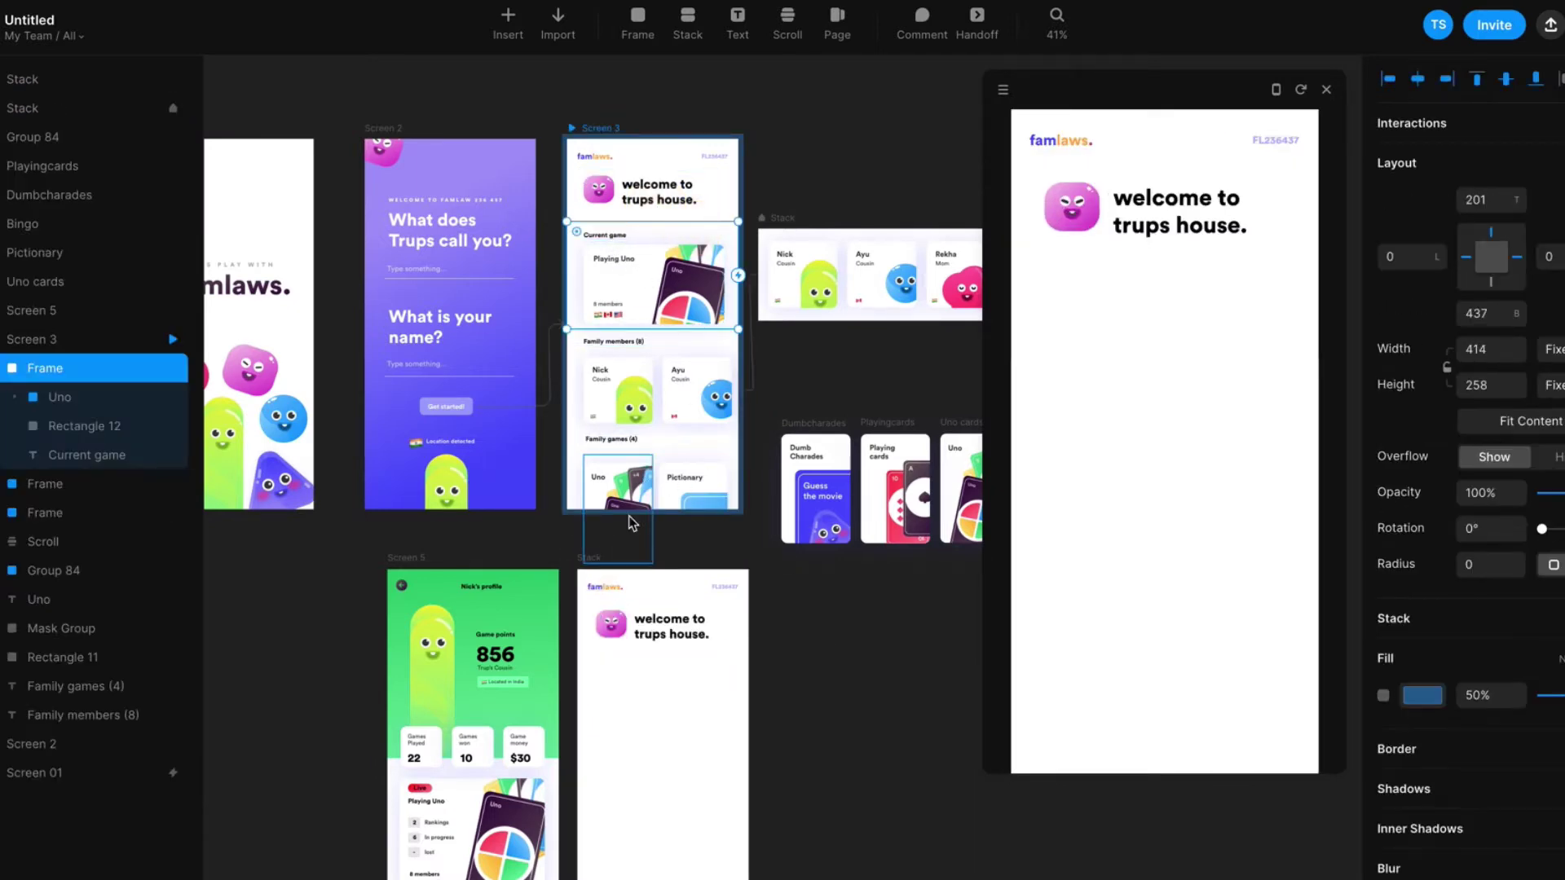
key(ctrl+c)
click(595, 563)
key(ctrl+v)
click(856, 628)
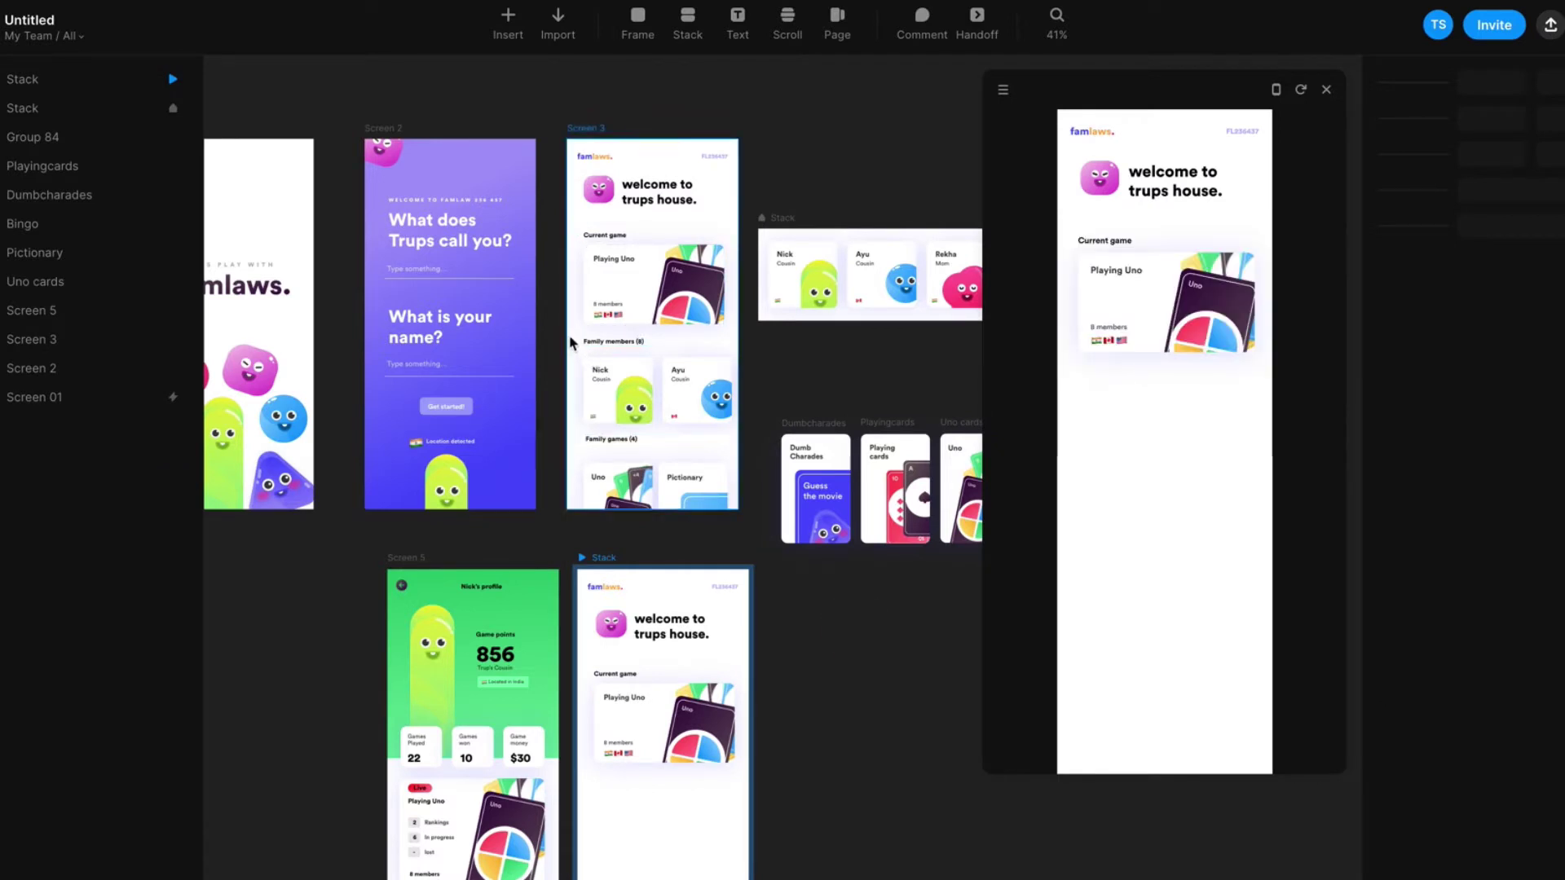
Draw a frame about 414 by 257 over the Family members section of Screen 3, enclosing its heading
click(638, 23)
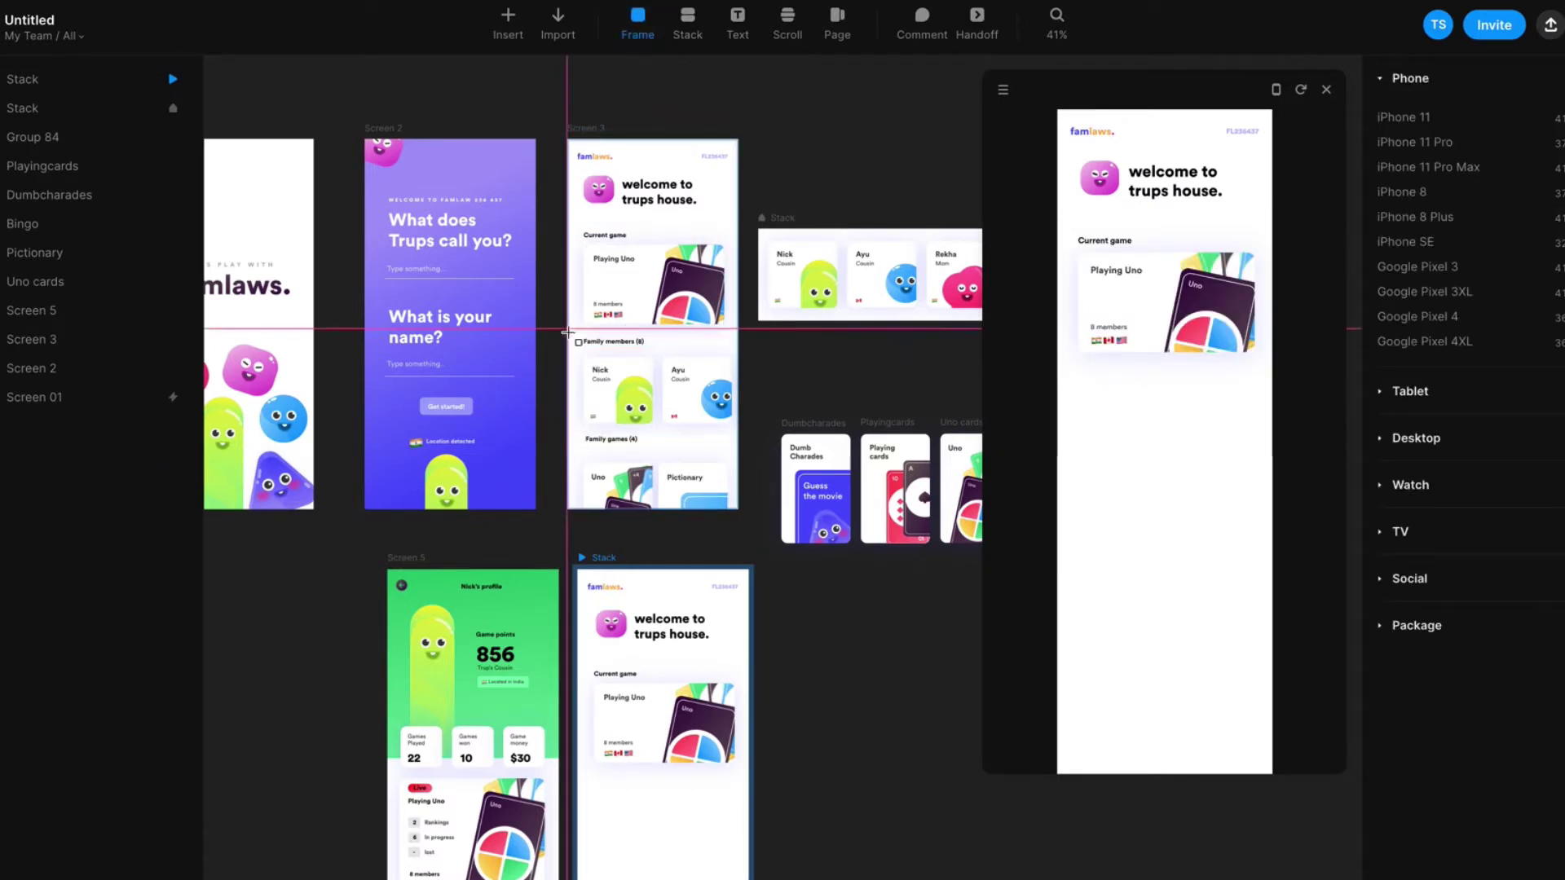
drag(566, 331, 738, 435)
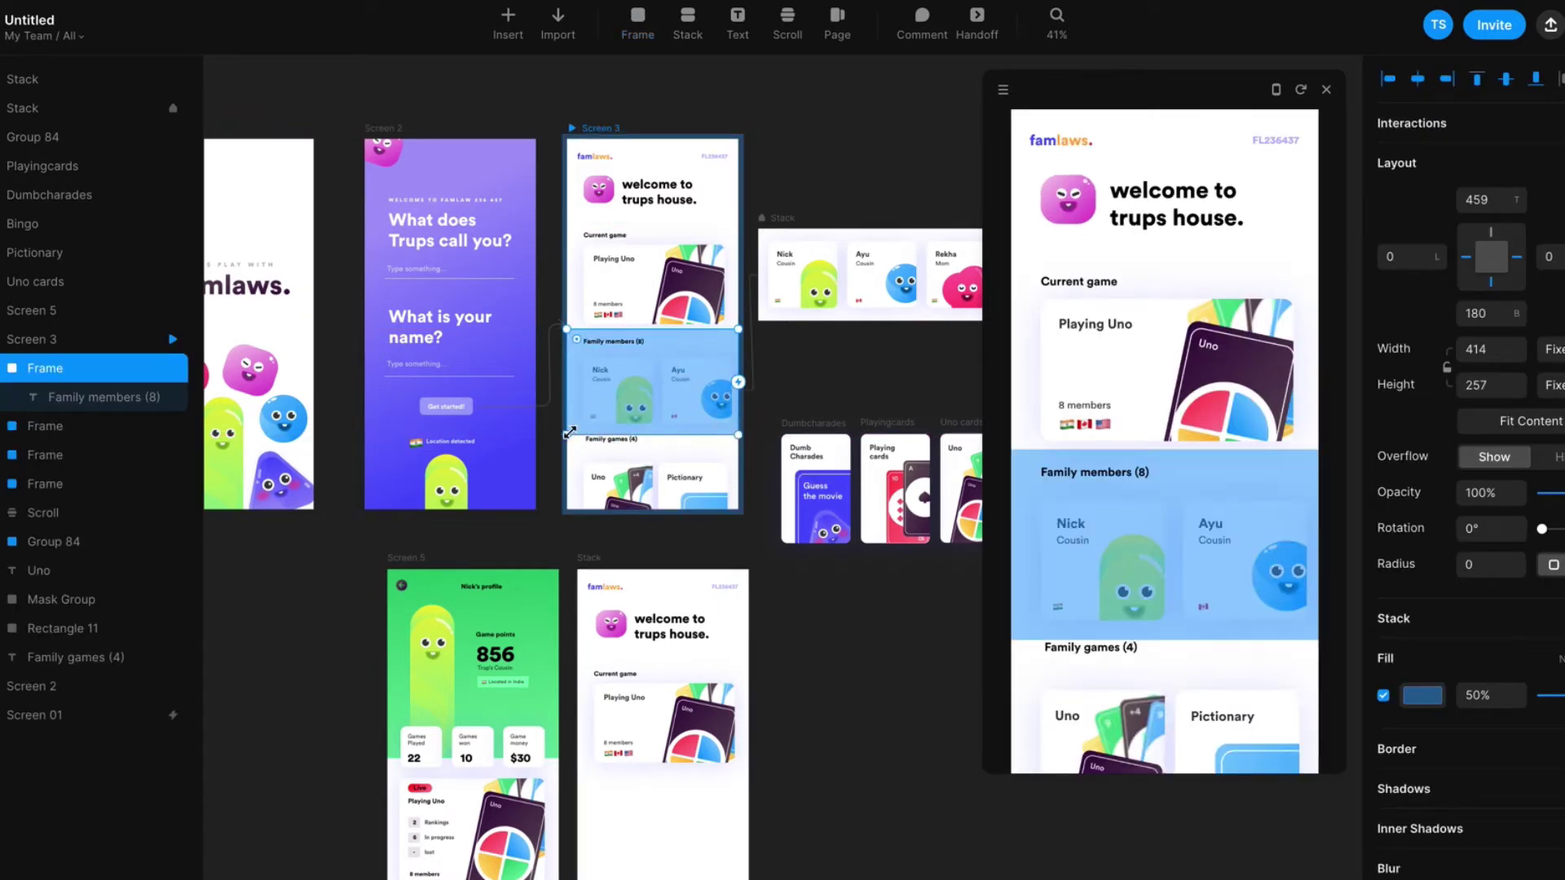
mouse_move(577, 364)
mouse_down()
mouse_move(579, 390)
mouse_move(579, 373)
mouse_up()
key(super+z)
Nest the family members Scroll layer inside the new frame, beneath its Family members heading
drag(43, 512, 49, 415)
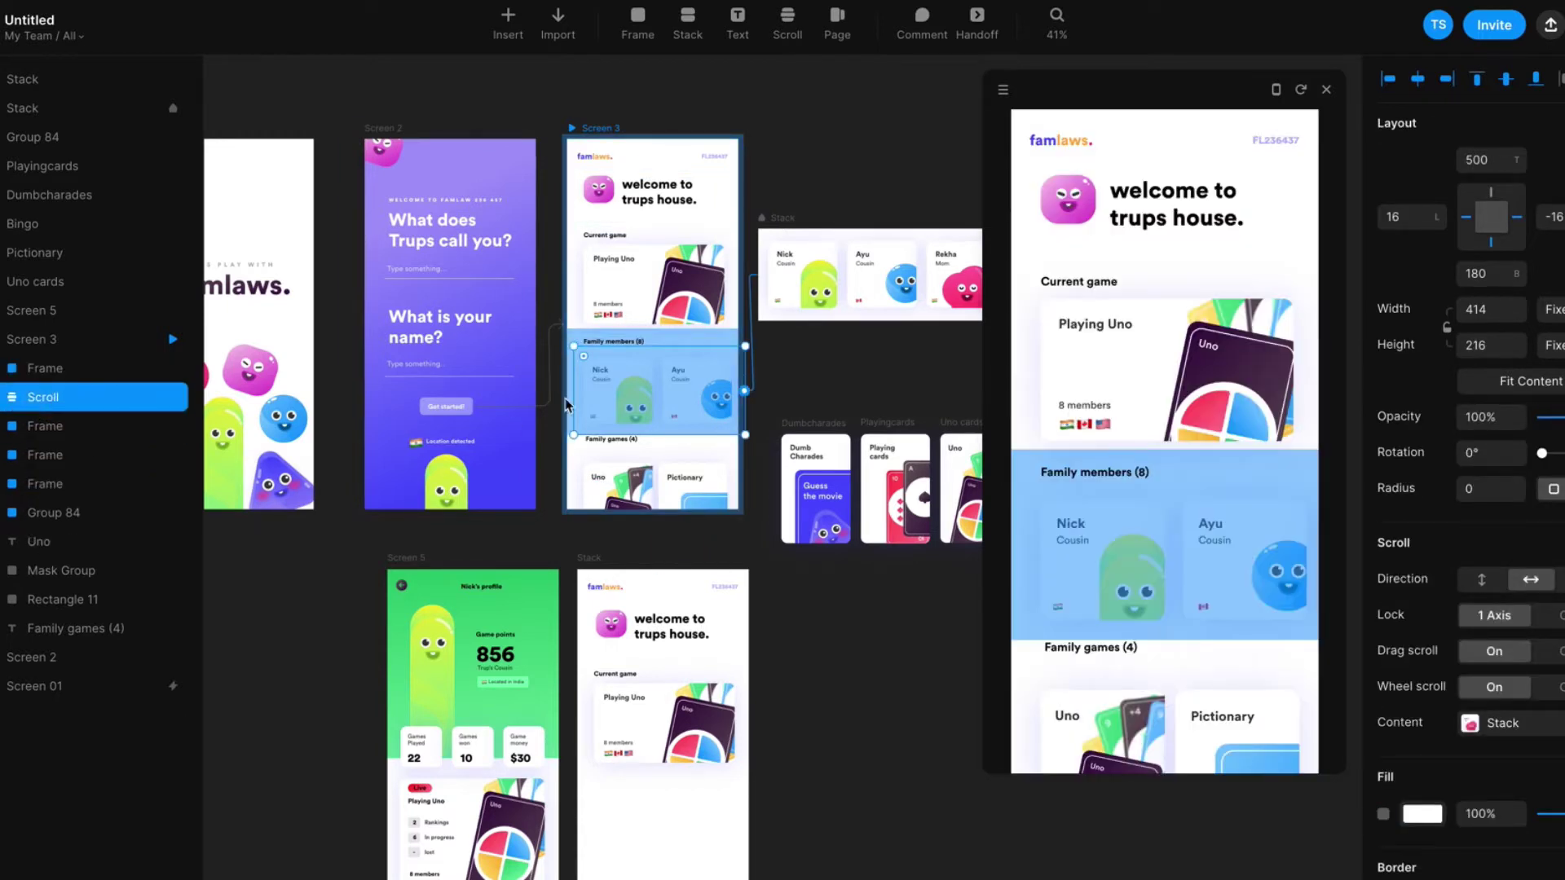
click(580, 340)
drag(42, 426, 96, 412)
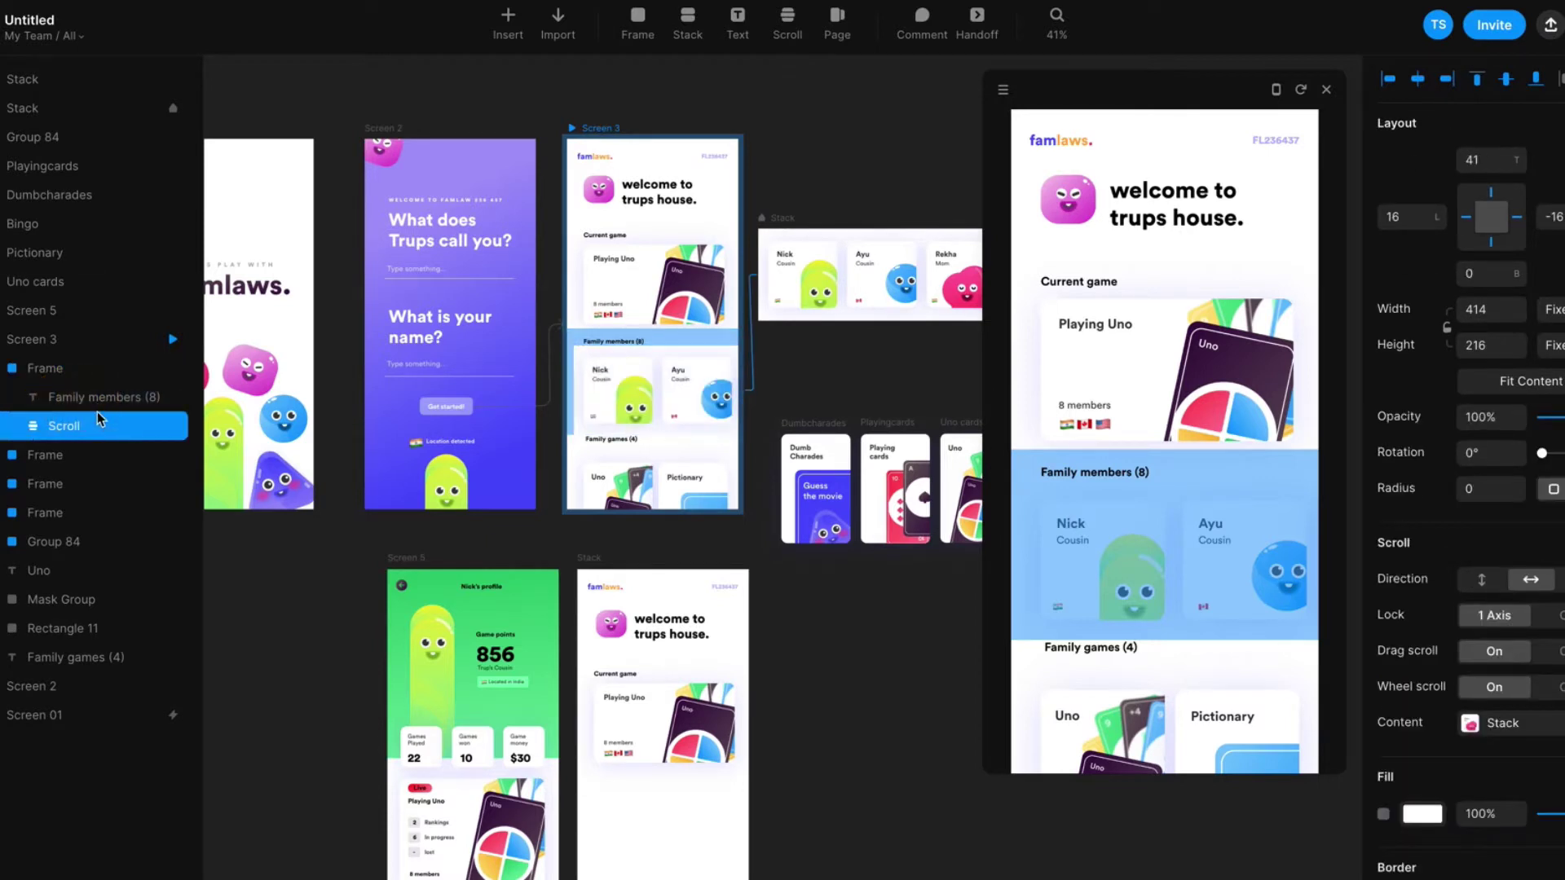
Turn off the fill of the frame around the Family members section
click(57, 370)
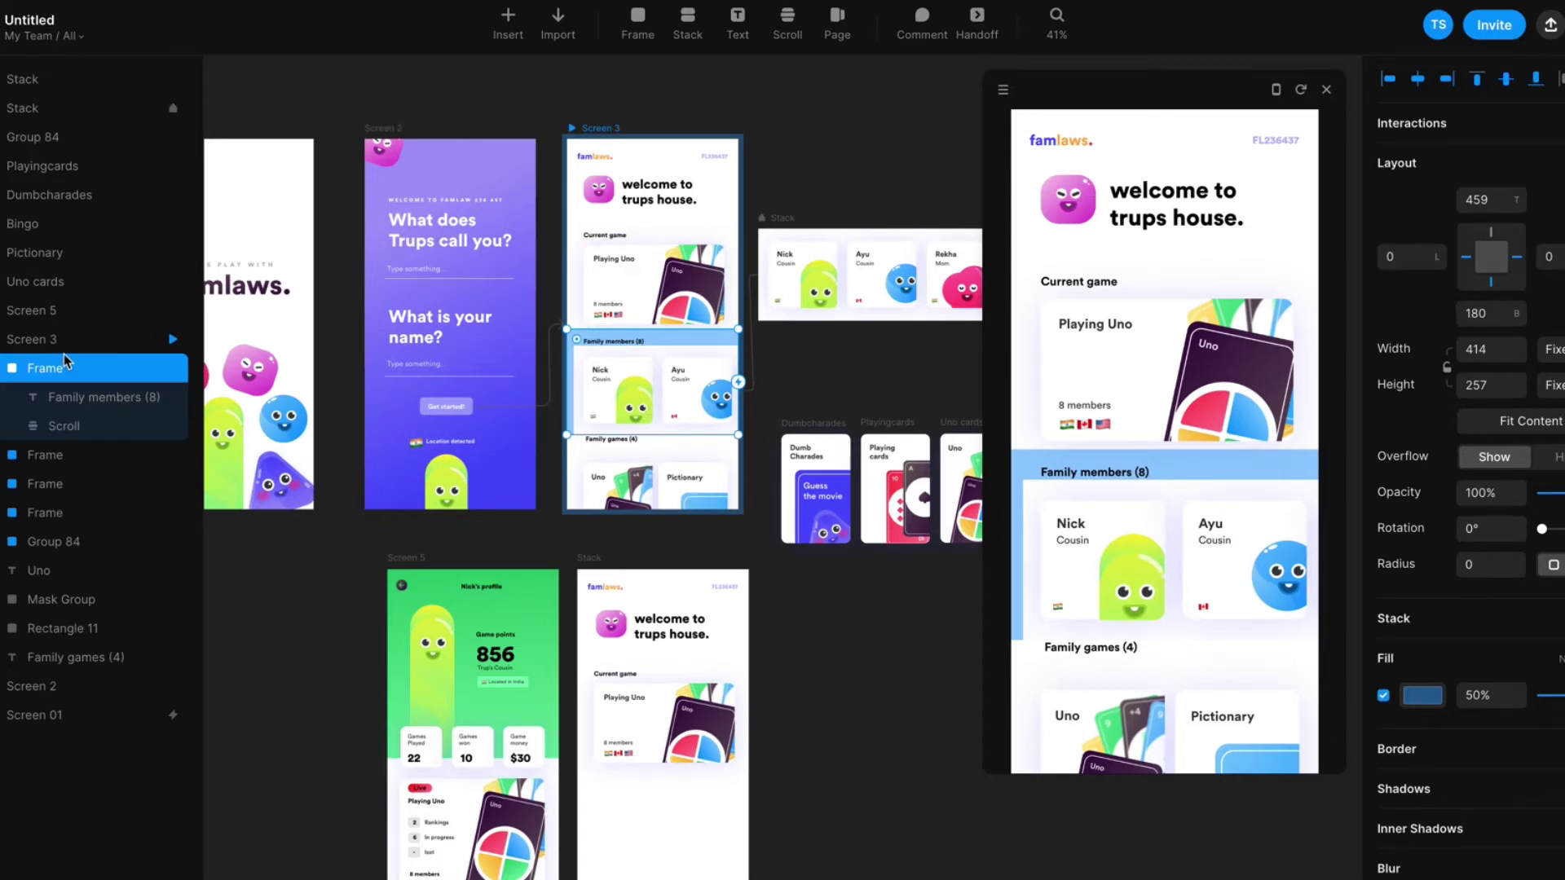
click(1383, 696)
click(897, 690)
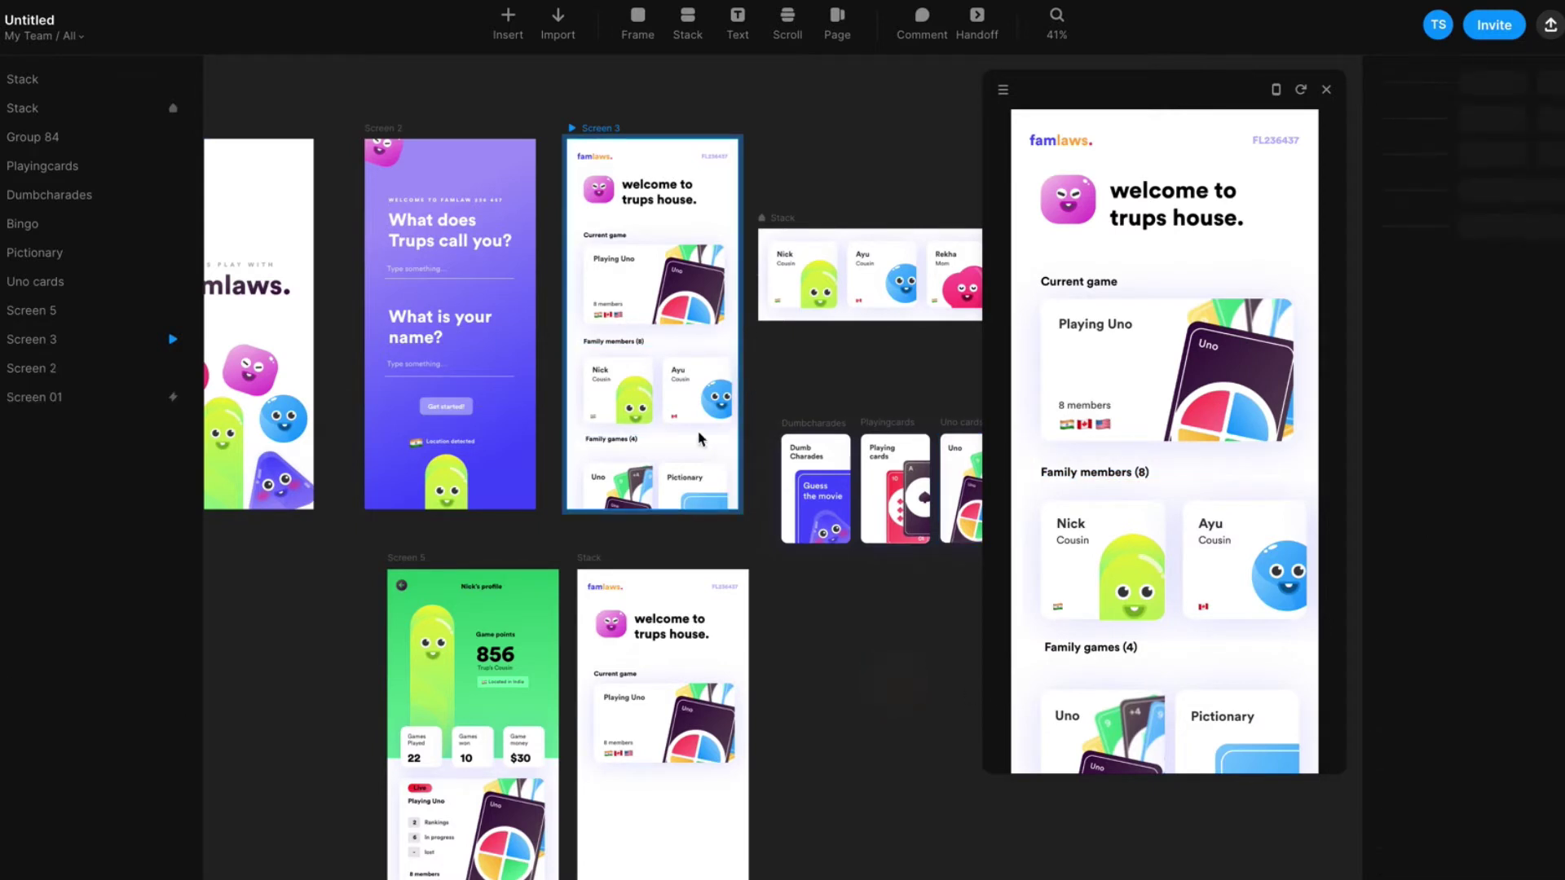
Copy the Family members frame from Screen 3 into the stack below the Current game frame
click(578, 344)
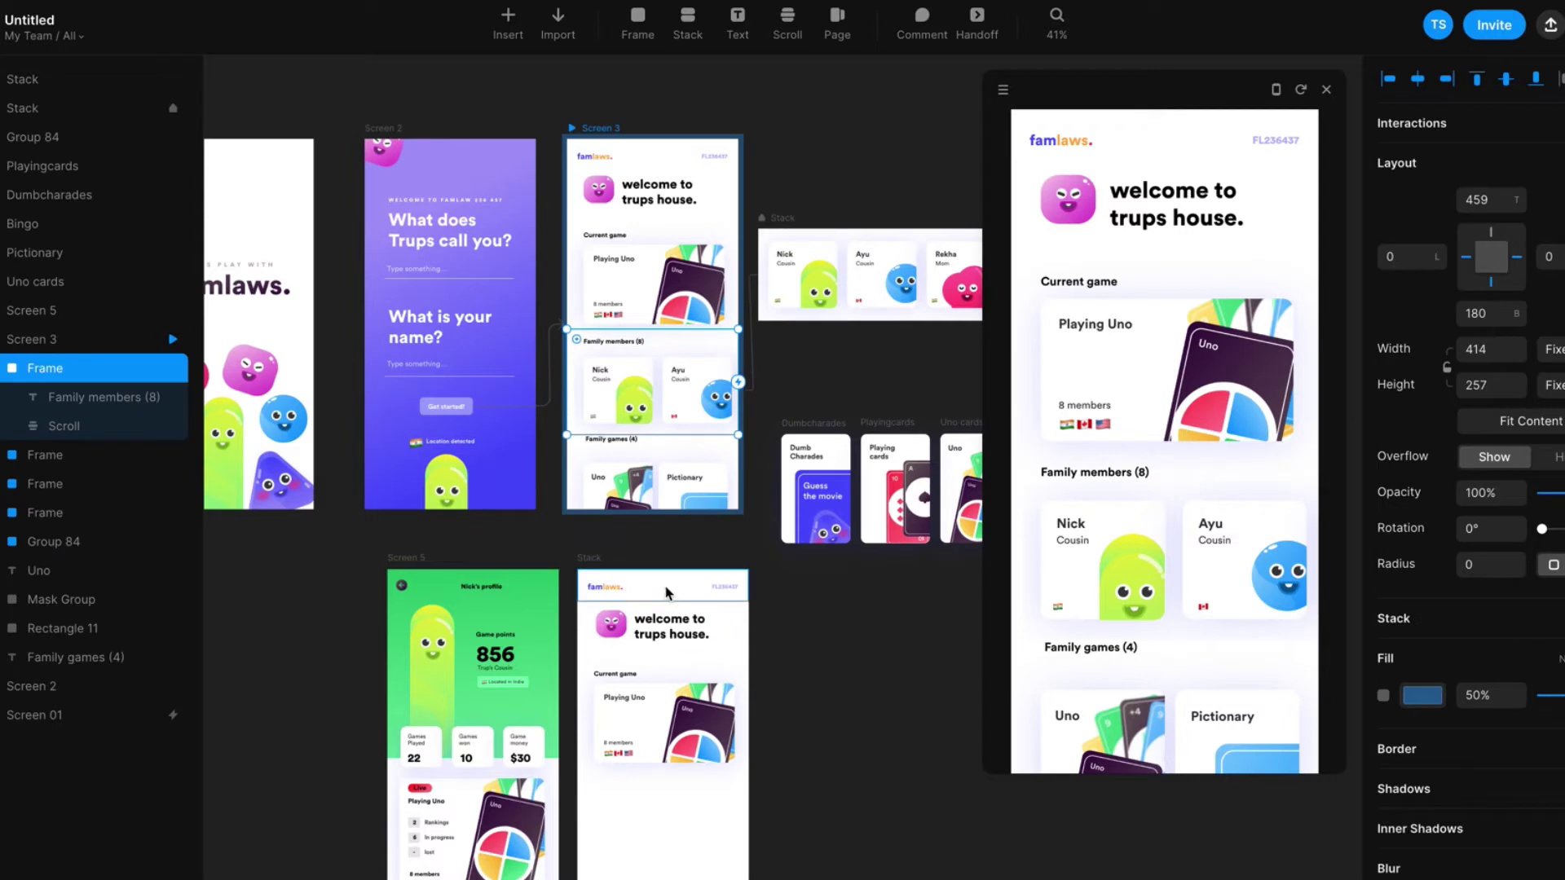
click(589, 558)
key(ctrl+v)
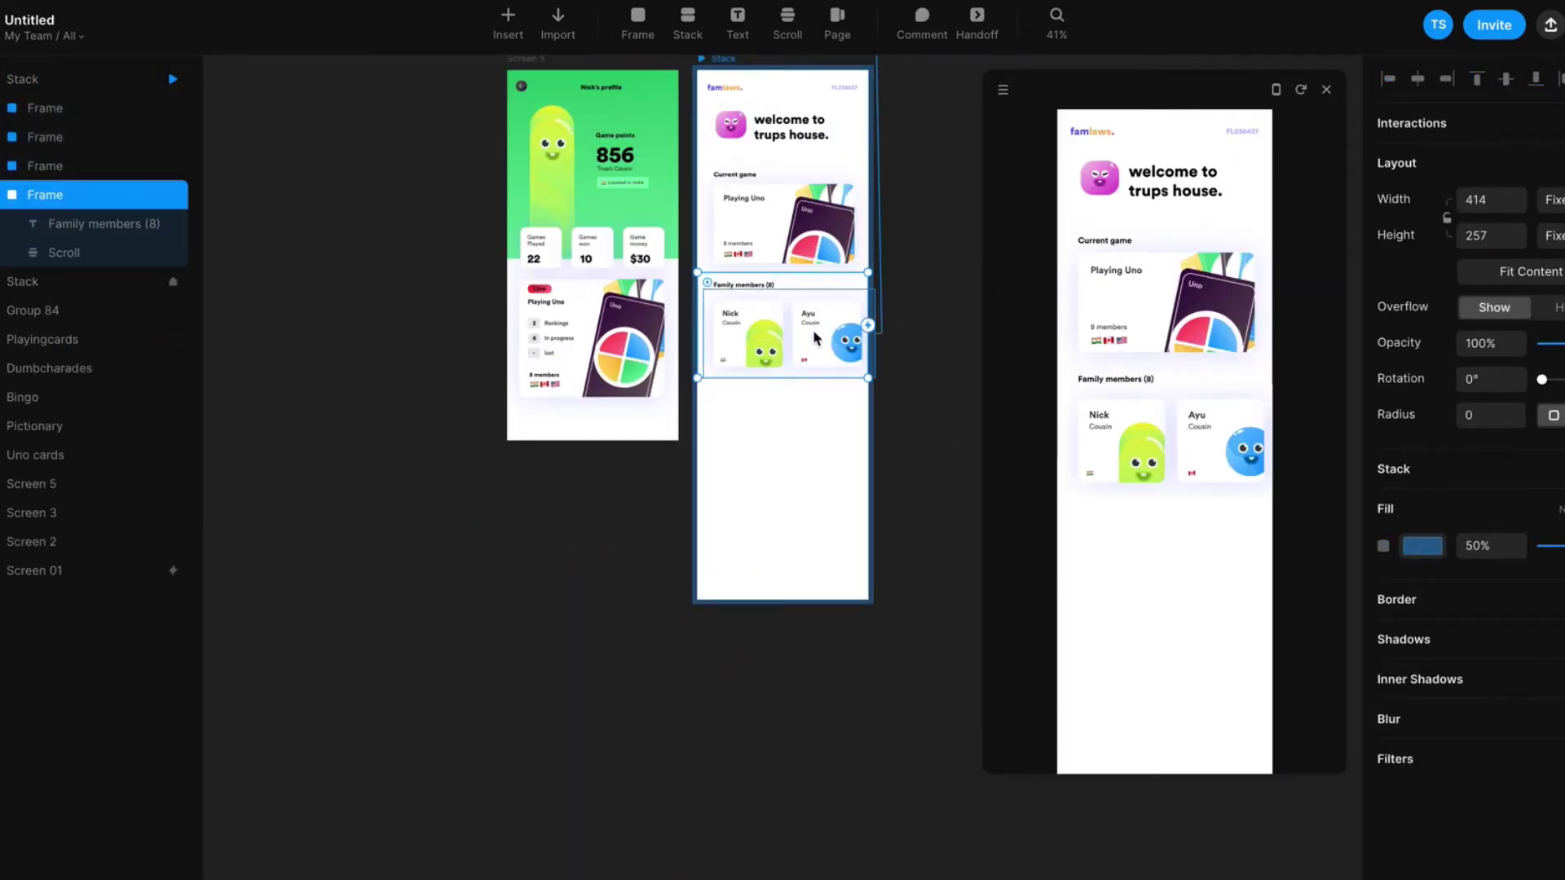
Shift the Family games (4) heading on Screen 3 to 743 from the screen's upper edge and 35 from its left edge
key(space)
drag(966, 259, 851, 558)
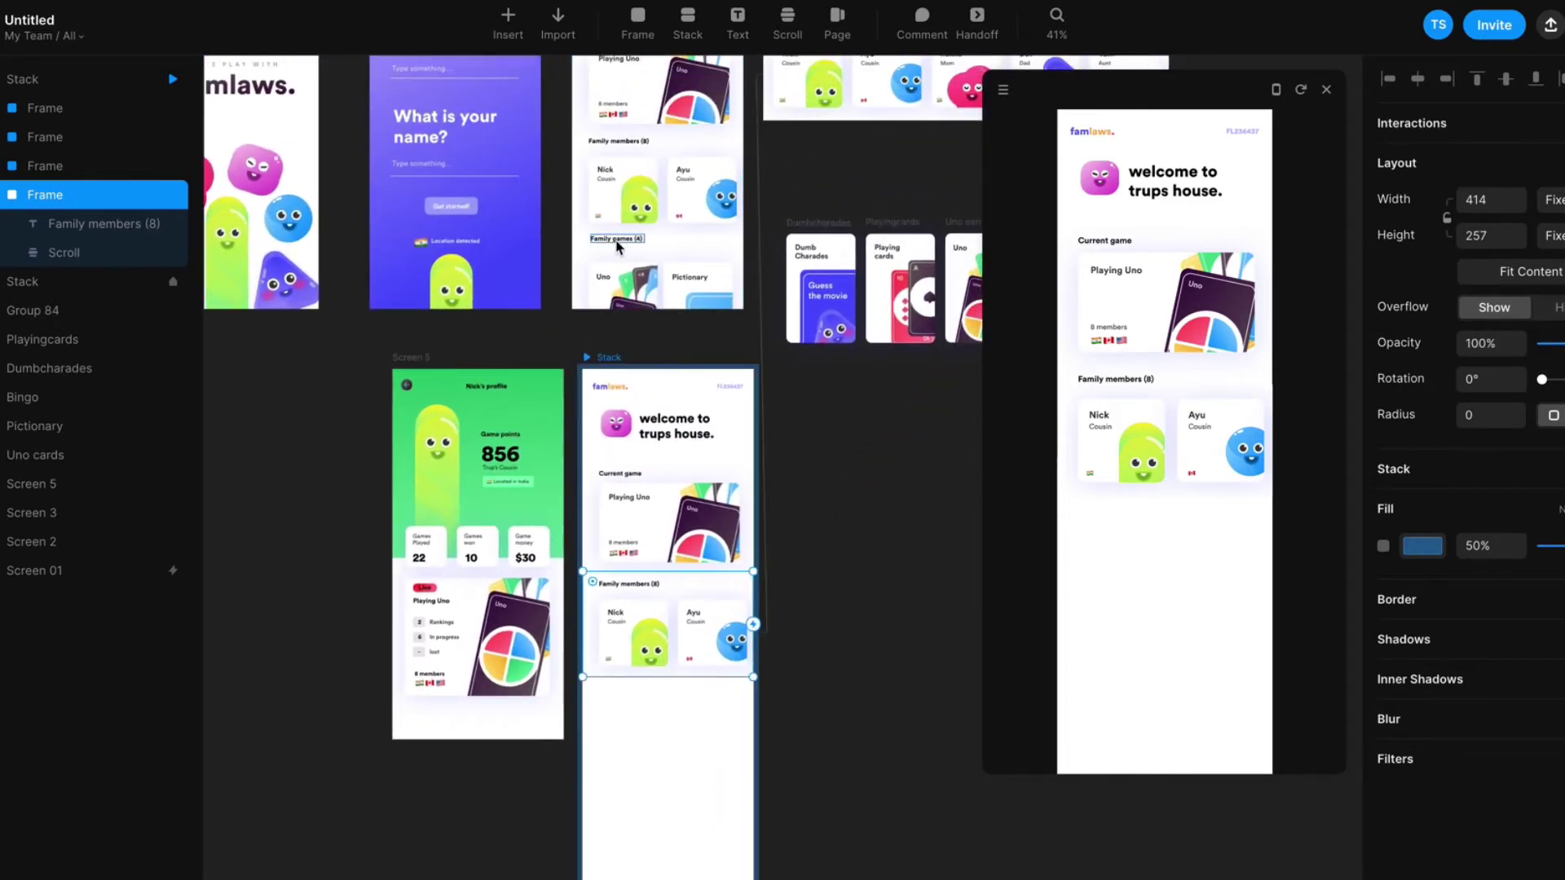
drag(613, 242, 619, 250)
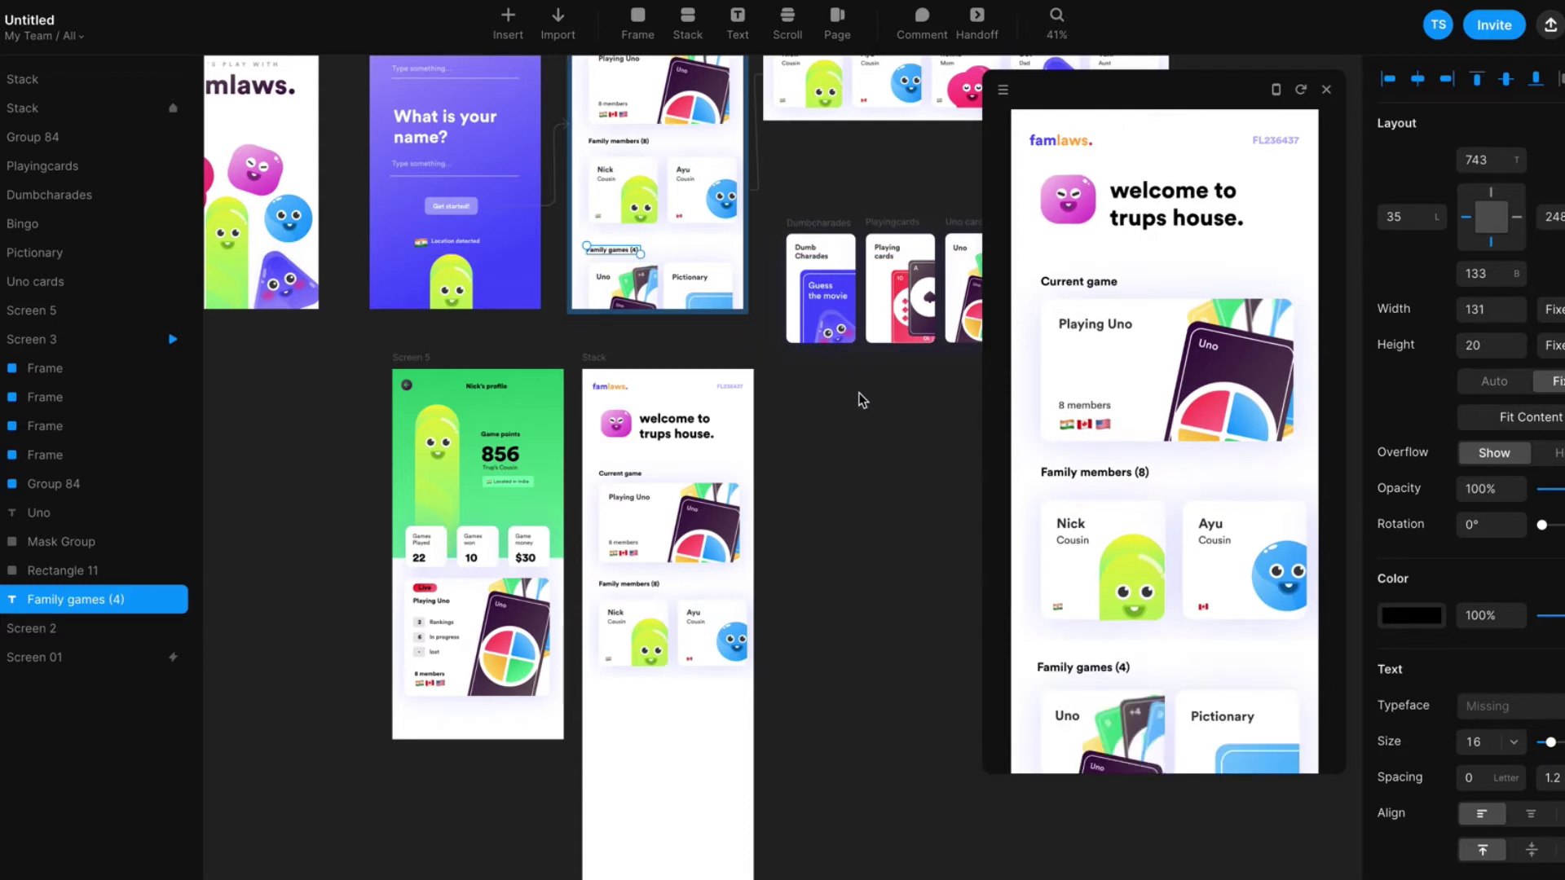
click(885, 418)
click(602, 249)
Remove the empty Pictionary frame that sits above the Pictionary game card
drag(892, 426, 709, 412)
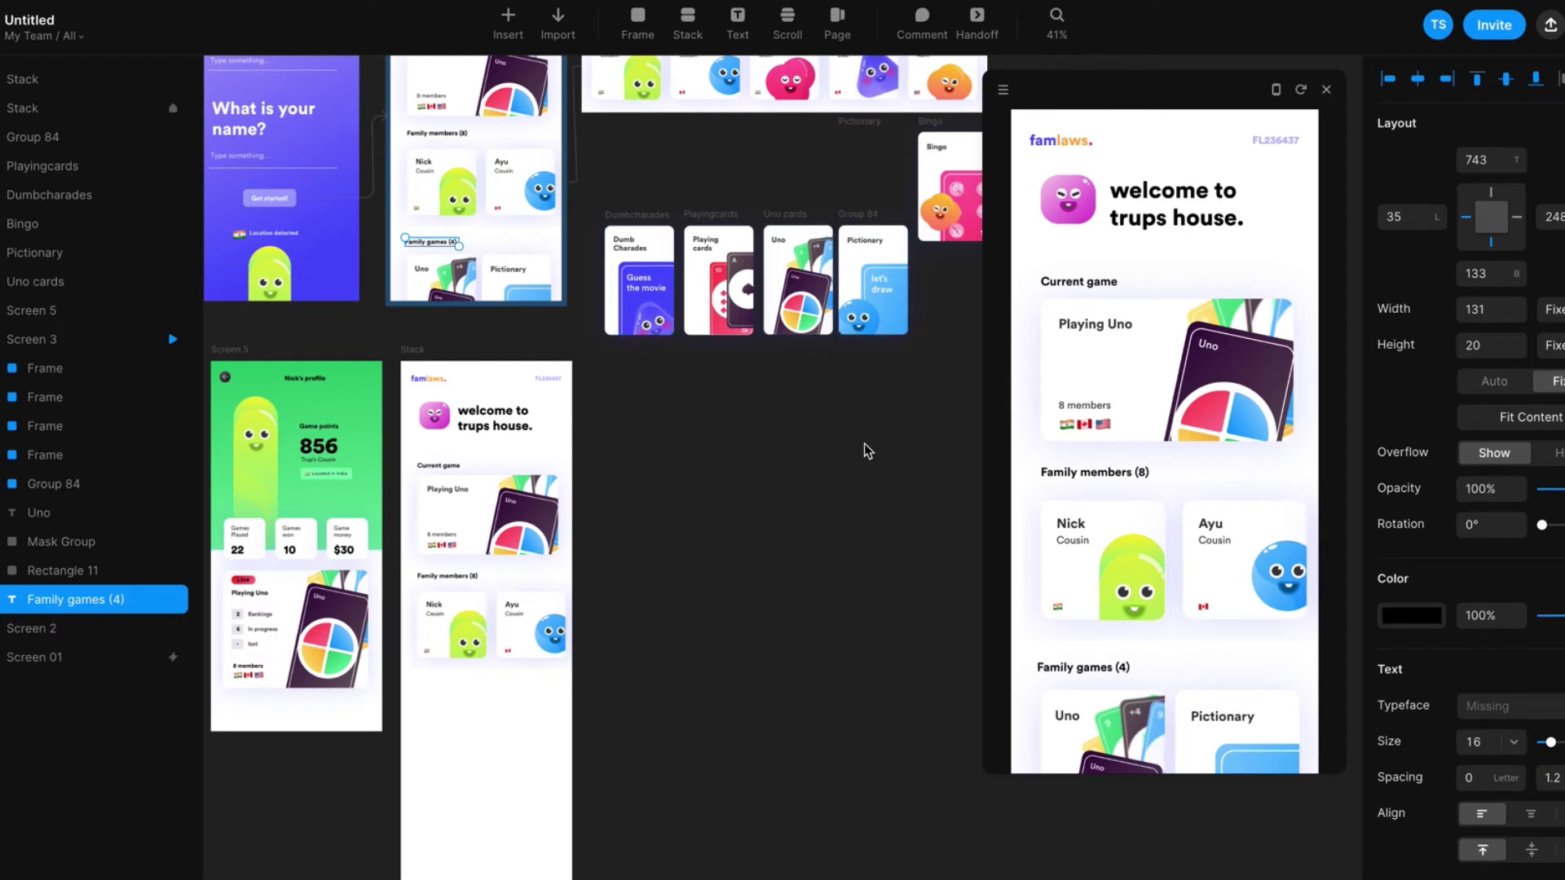
drag(866, 449, 664, 499)
click(672, 195)
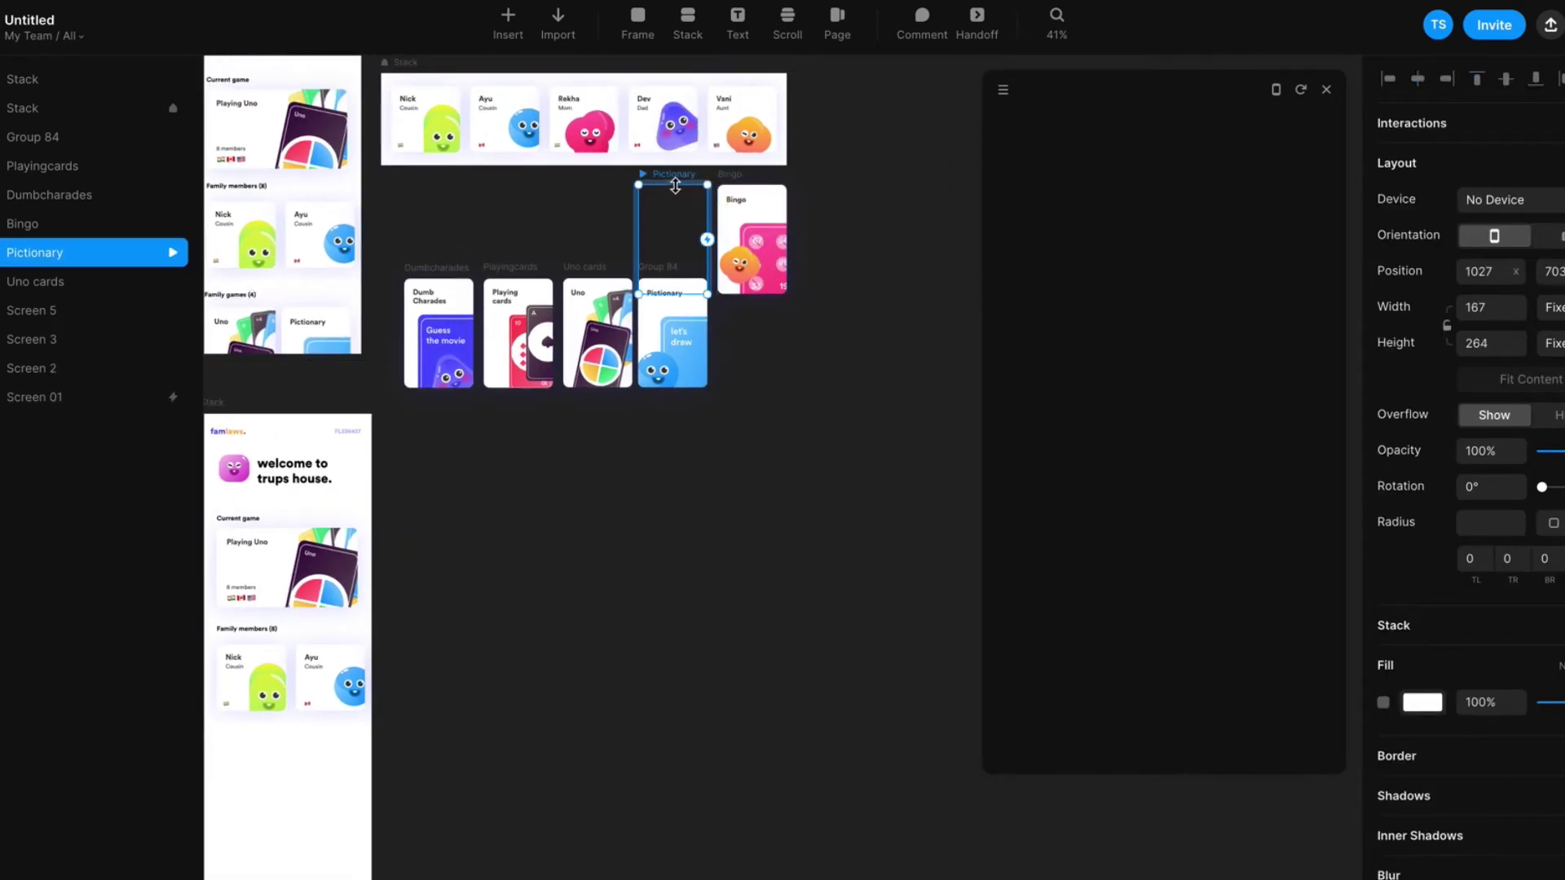
drag(674, 183, 673, 269)
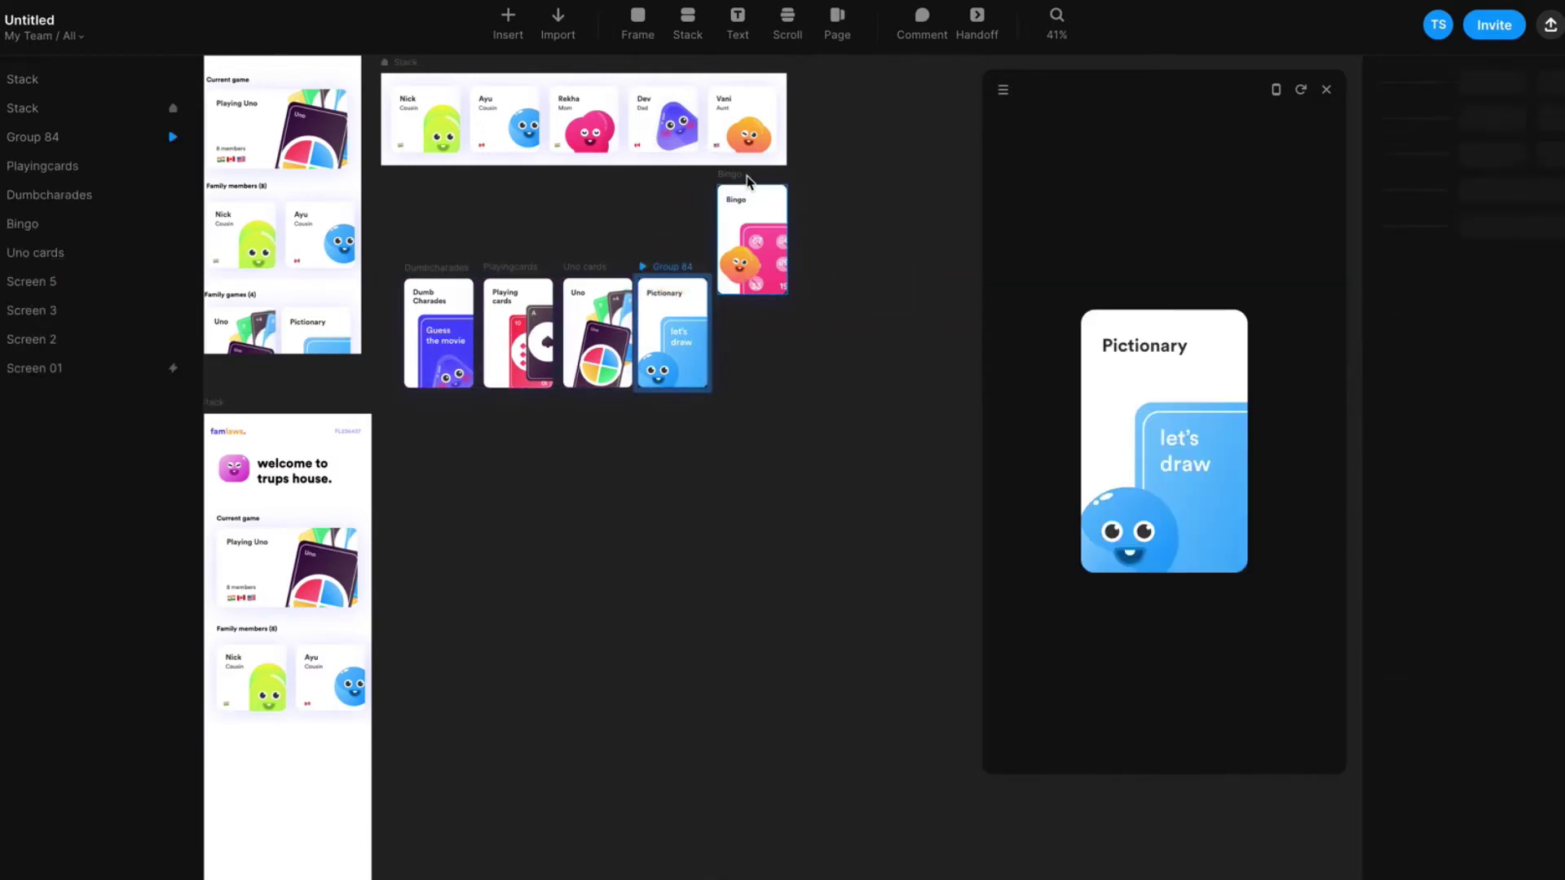
Move the Bingo card down into line with the other game cards, beside the Pictionary card
drag(737, 219, 745, 263)
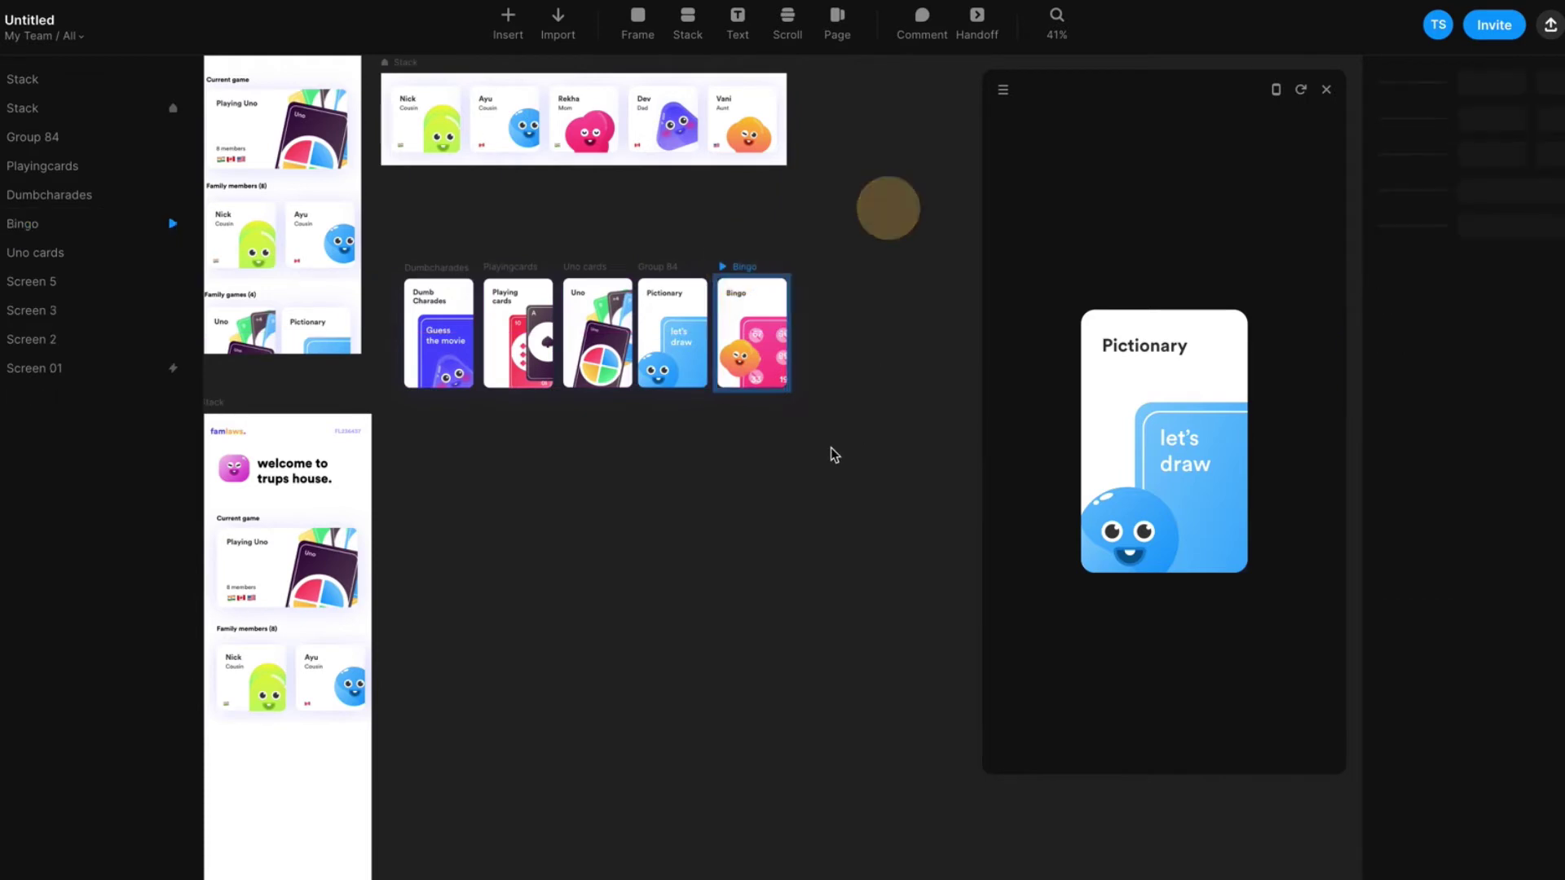
drag(795, 441, 901, 398)
drag(684, 531, 796, 454)
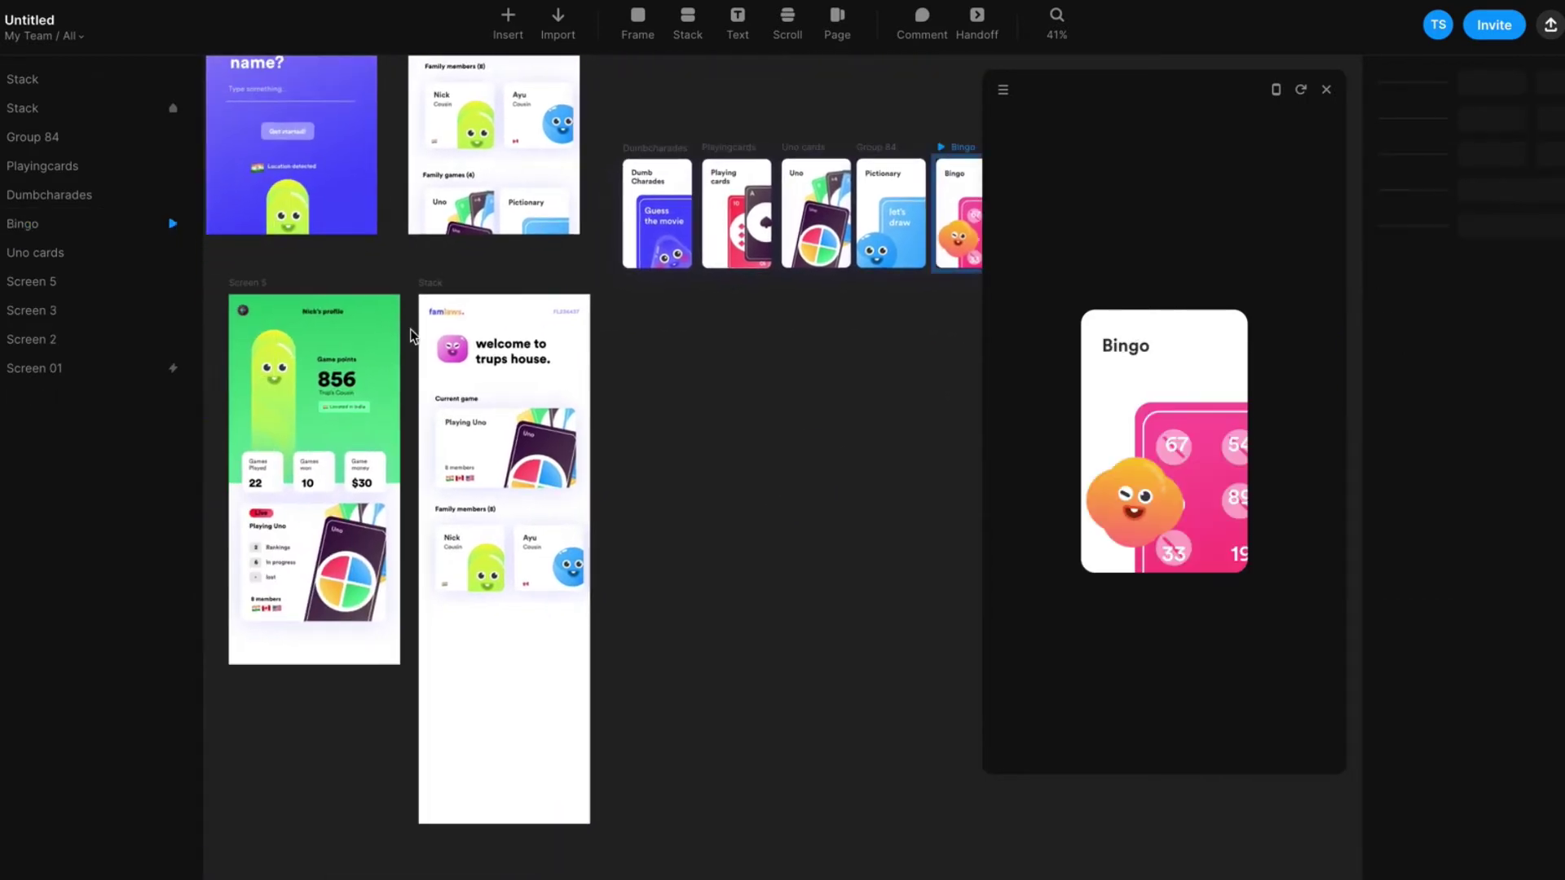
drag(725, 365, 744, 478)
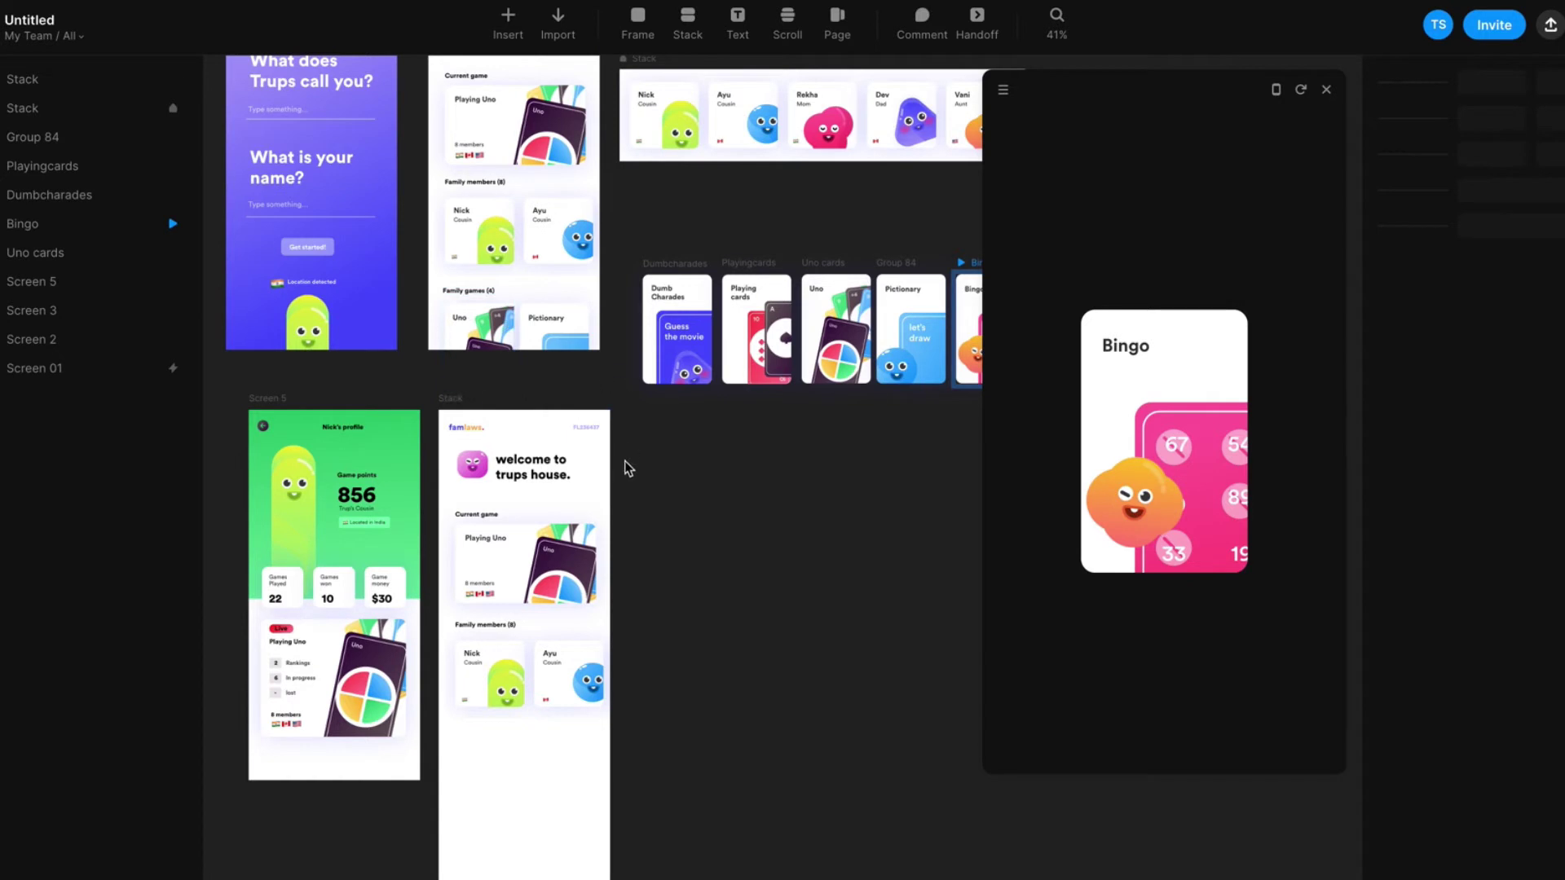
scroll(643, 587, down, 1)
scroll(643, 599, down, 5)
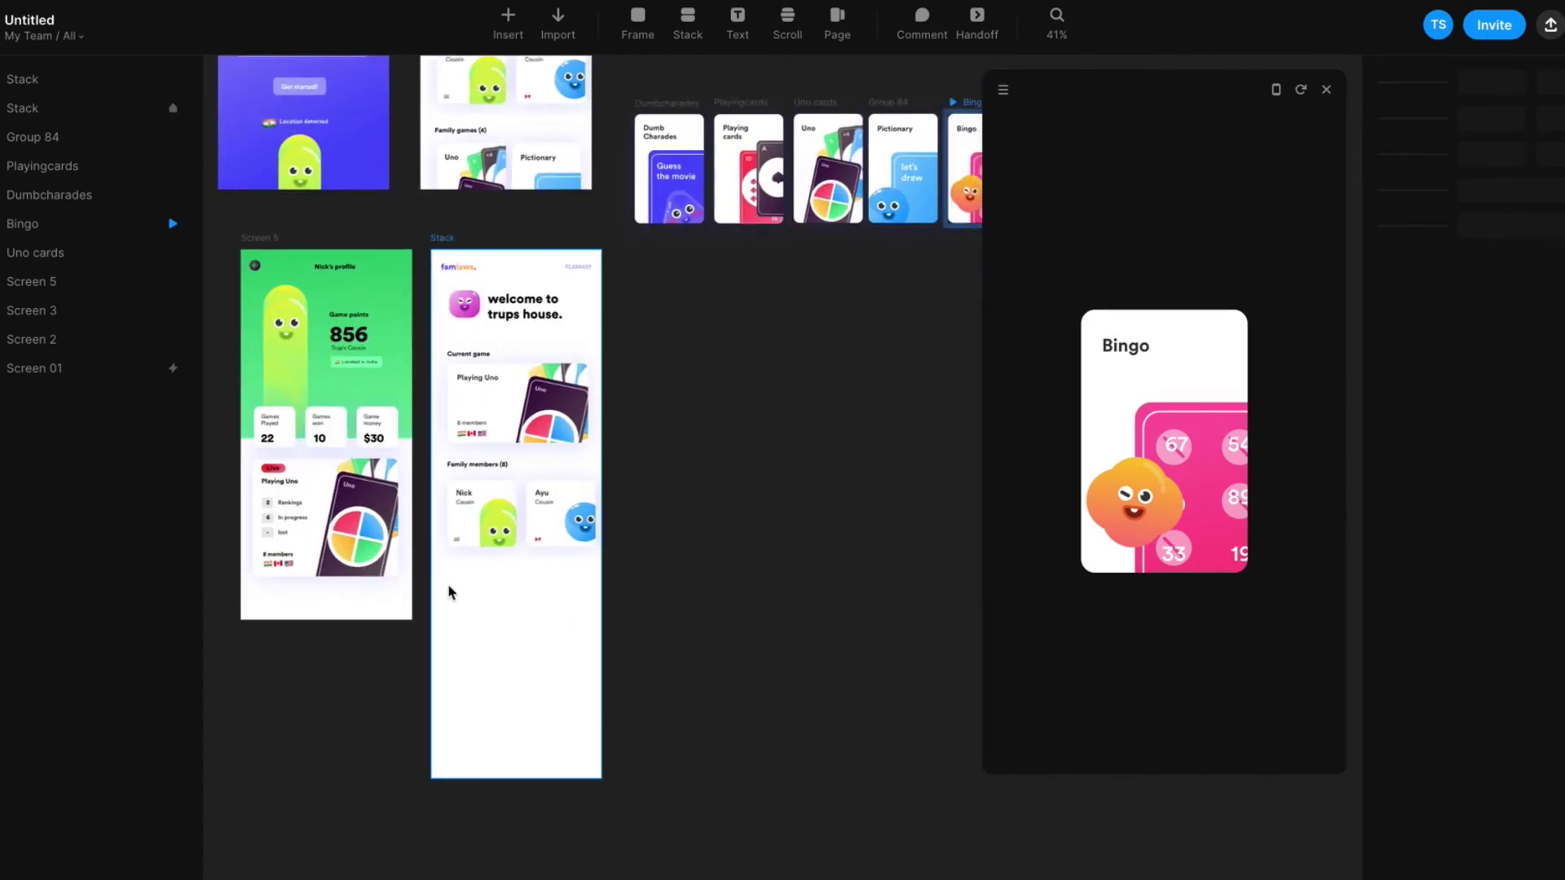
click(462, 135)
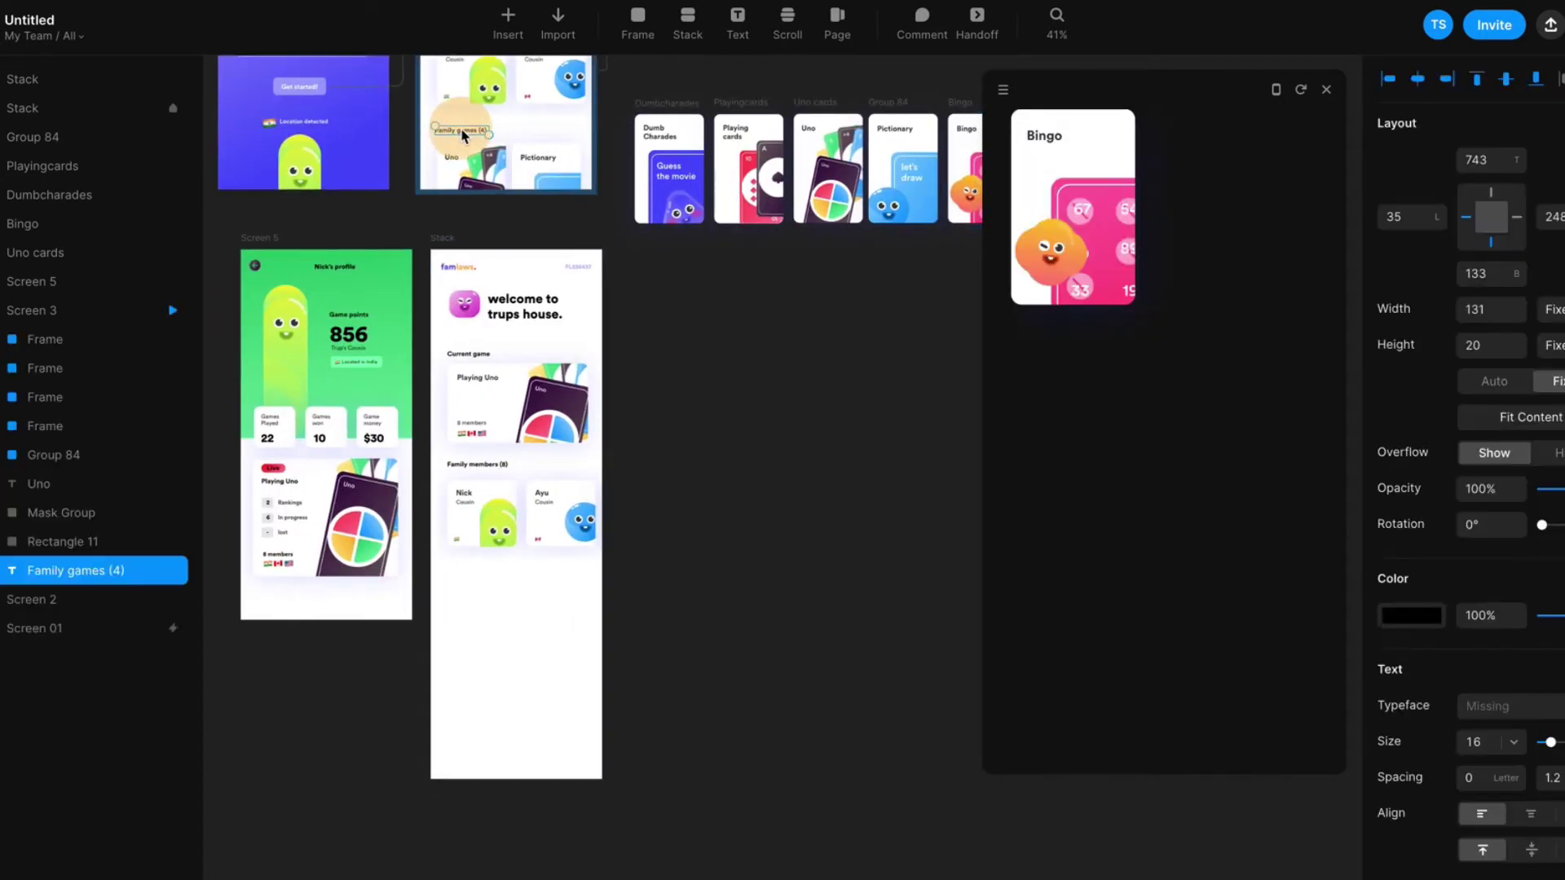
click(796, 706)
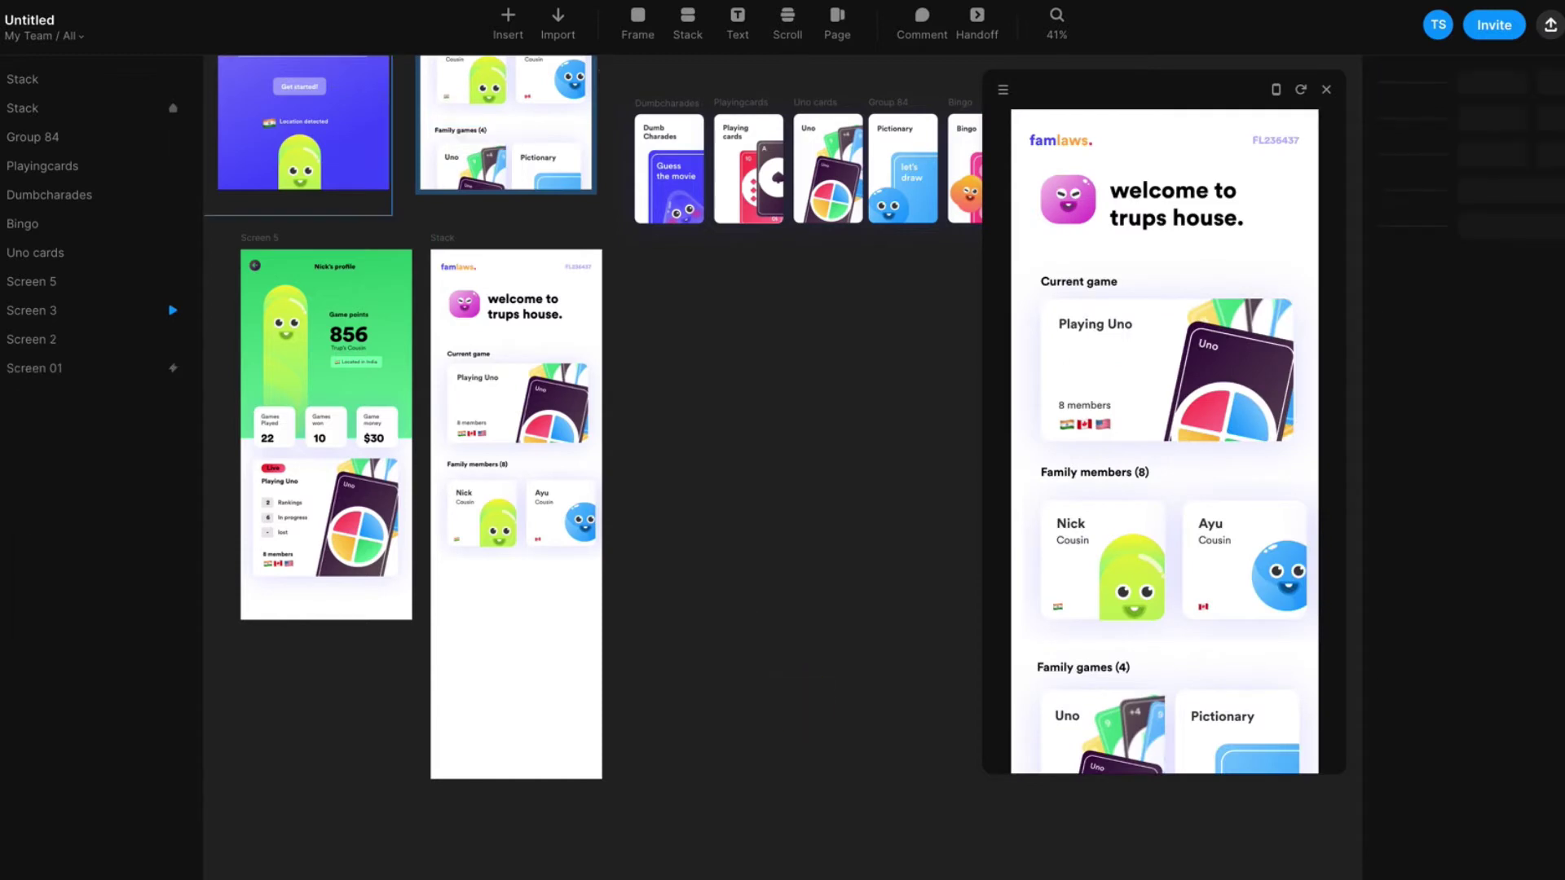
click(514, 35)
click(527, 308)
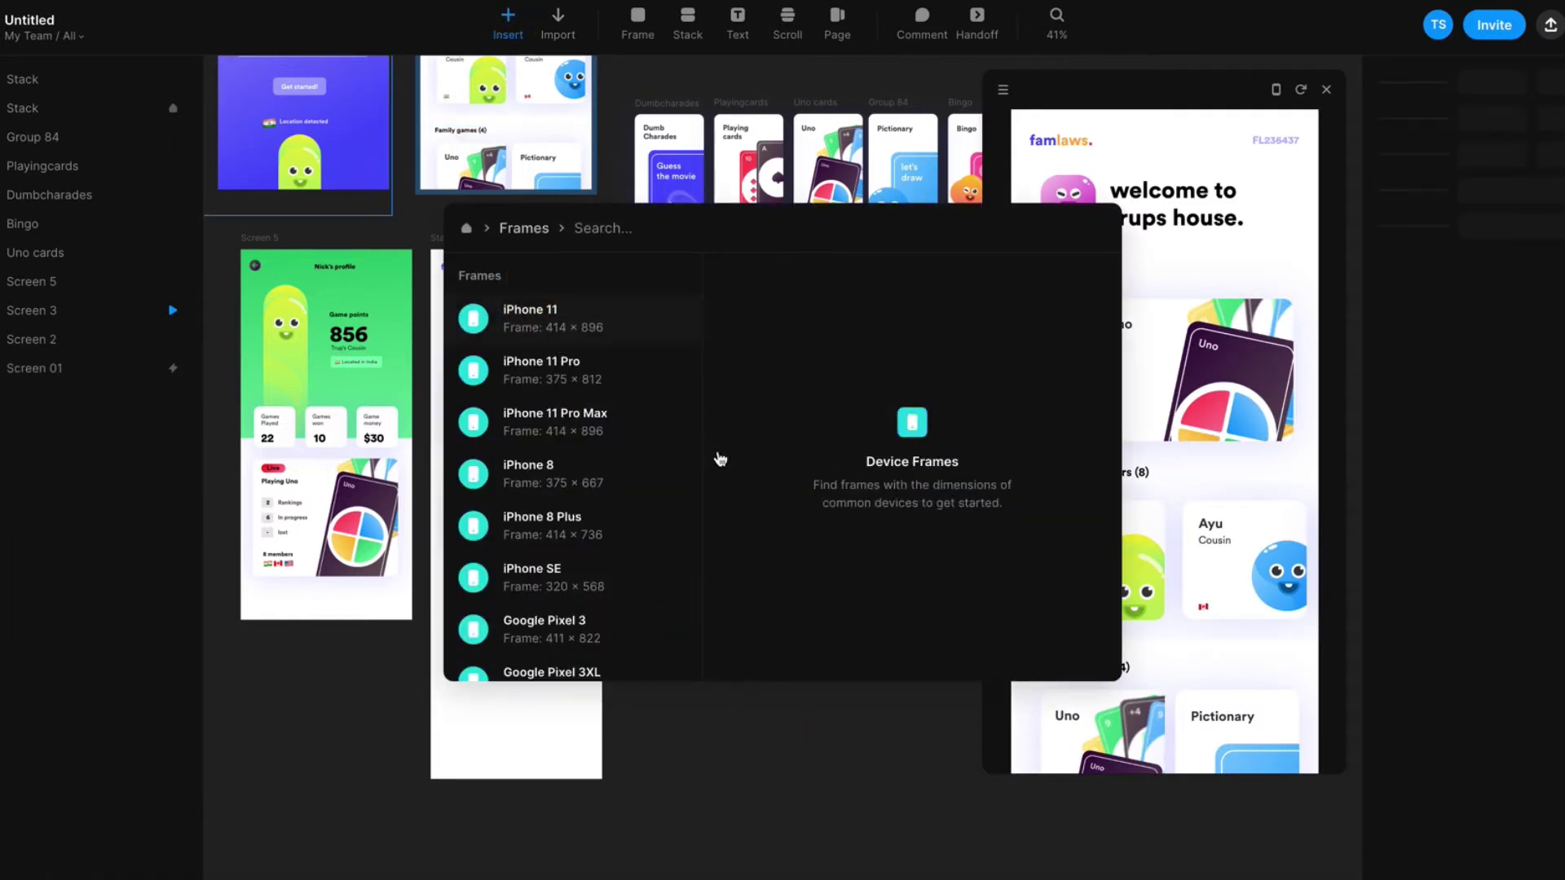
key(BackSpace)
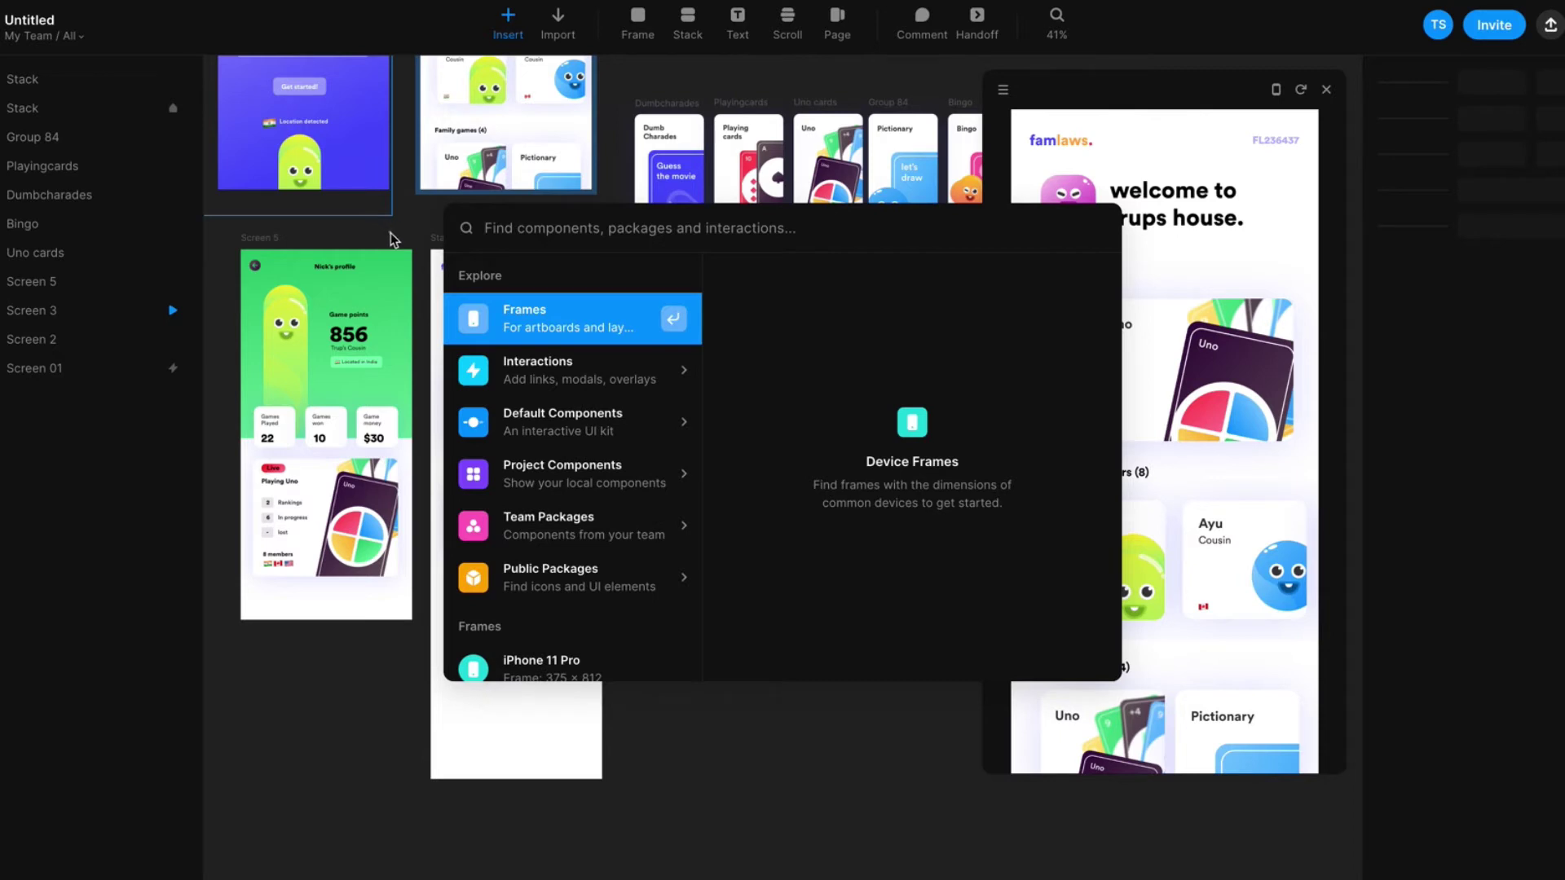
key(Escape)
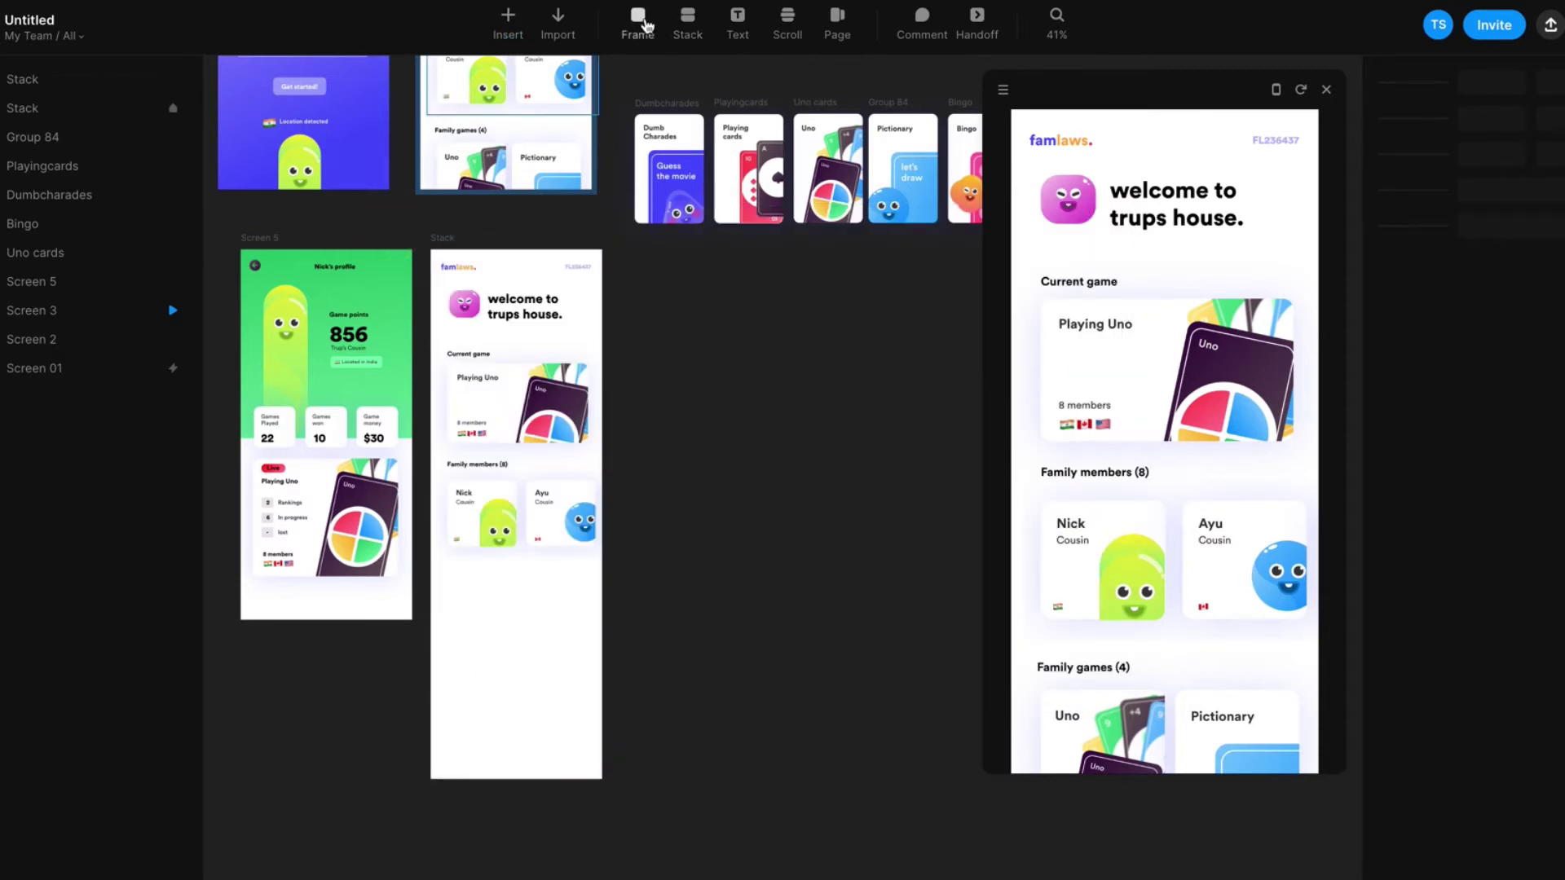
Draw a 414 by 309 frame below the Family members frame in the stack and put the Family games (4) heading along its upper edge
click(638, 21)
drag(431, 558, 602, 689)
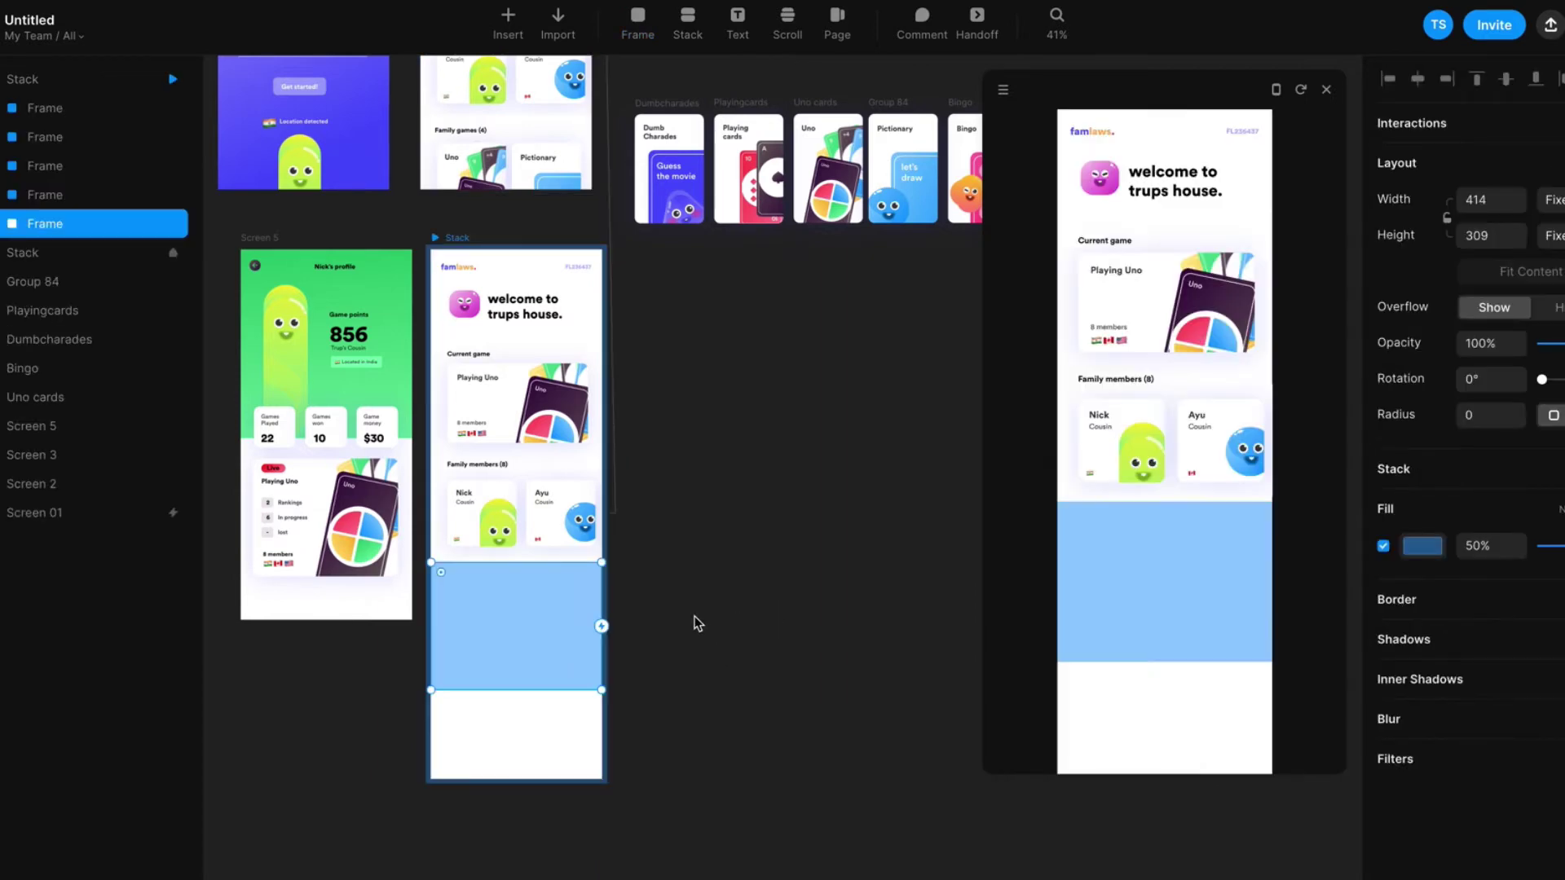
click(460, 130)
drag(495, 623, 481, 552)
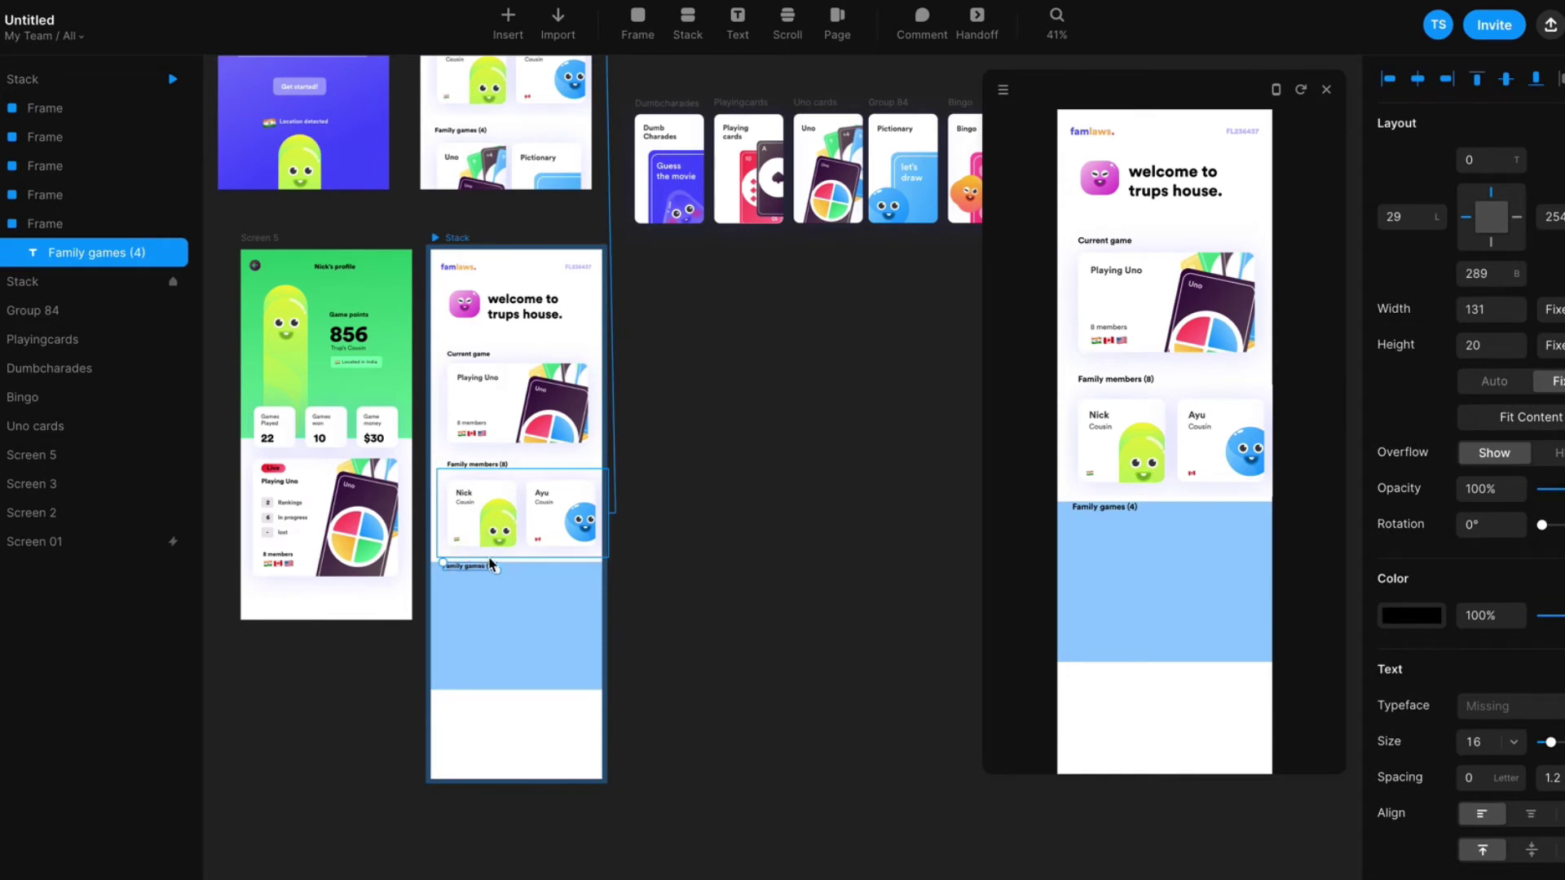
Try shortening the Family members frame in the stack to a height of 233, and undo the resize
click(440, 536)
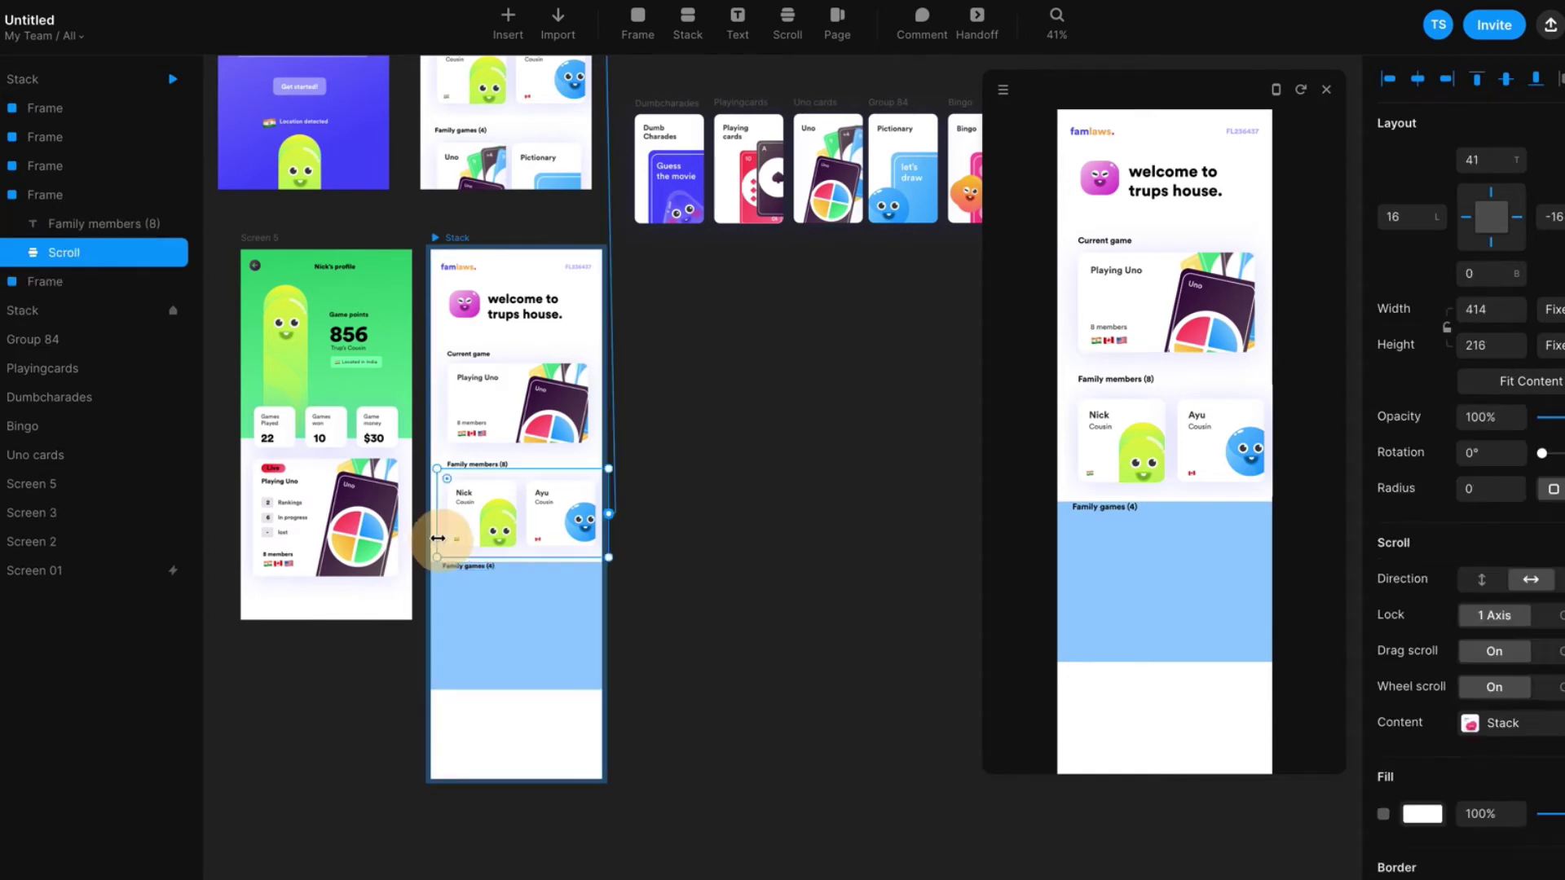
click(29, 192)
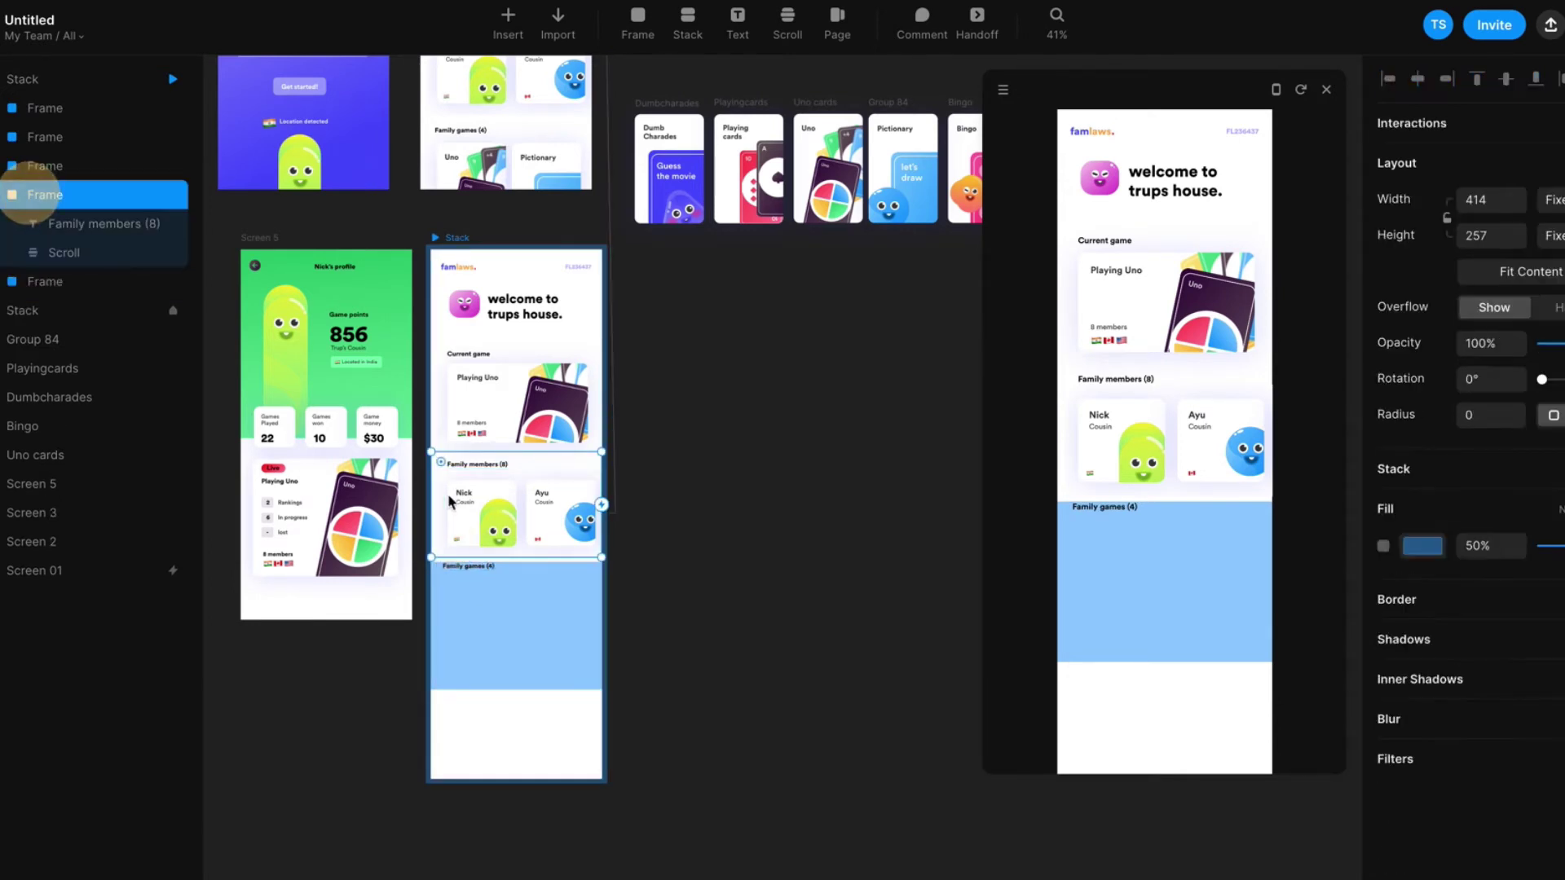
drag(458, 552, 458, 546)
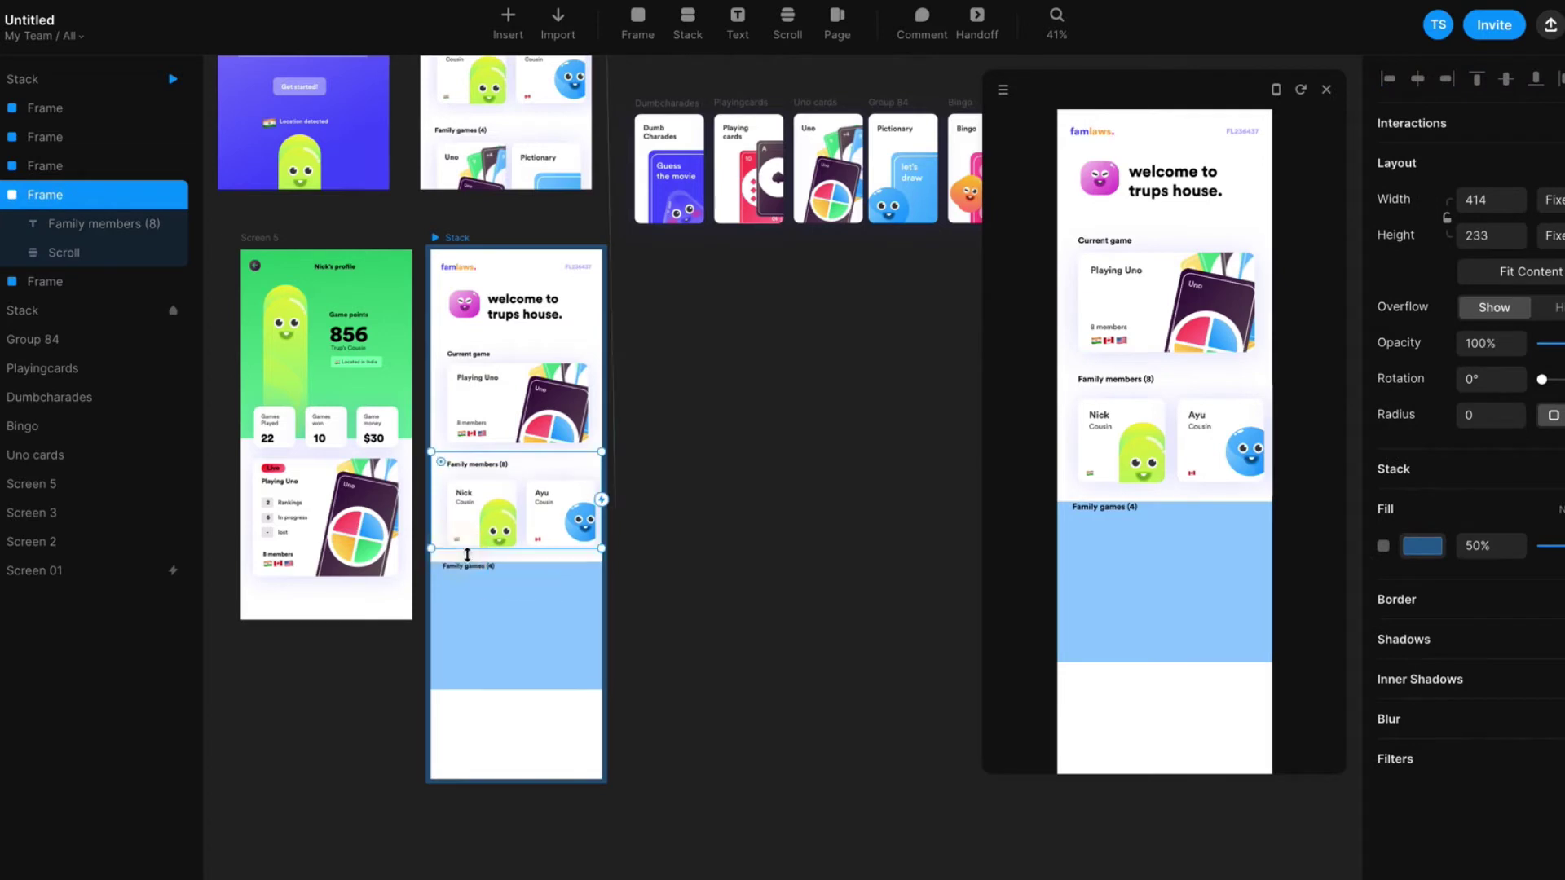
key(super+z)
Take the Family games (4) heading out of the new blue frame, leaving it as a top-level layer over the frame's upper edge
click(458, 567)
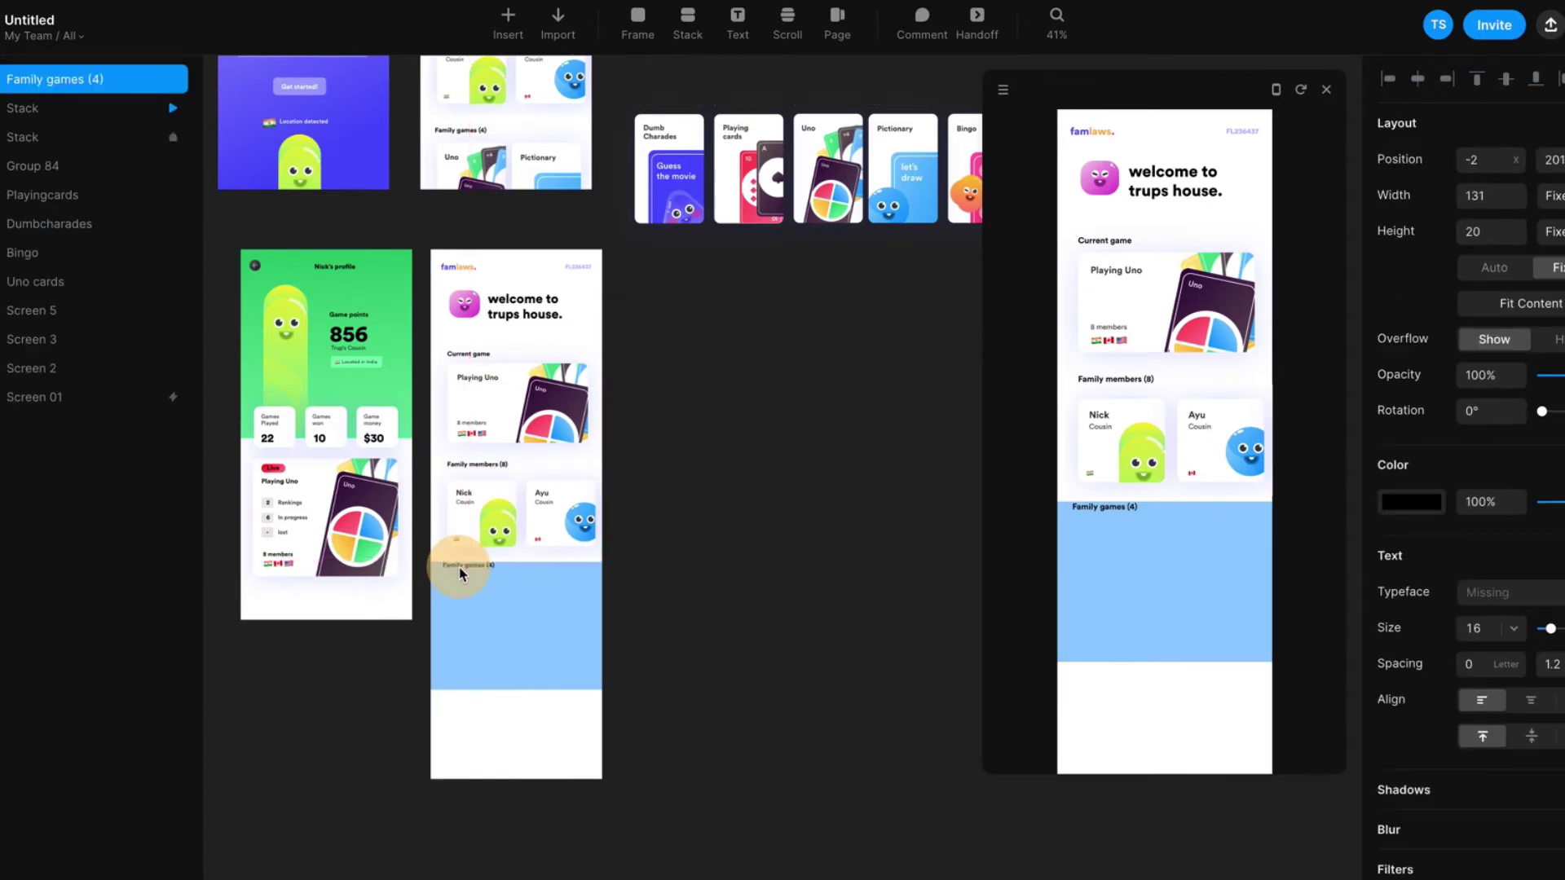
click(648, 497)
Try adding a Scroll area about 389 by 374 over the blue Family games frame, and delete it
click(537, 594)
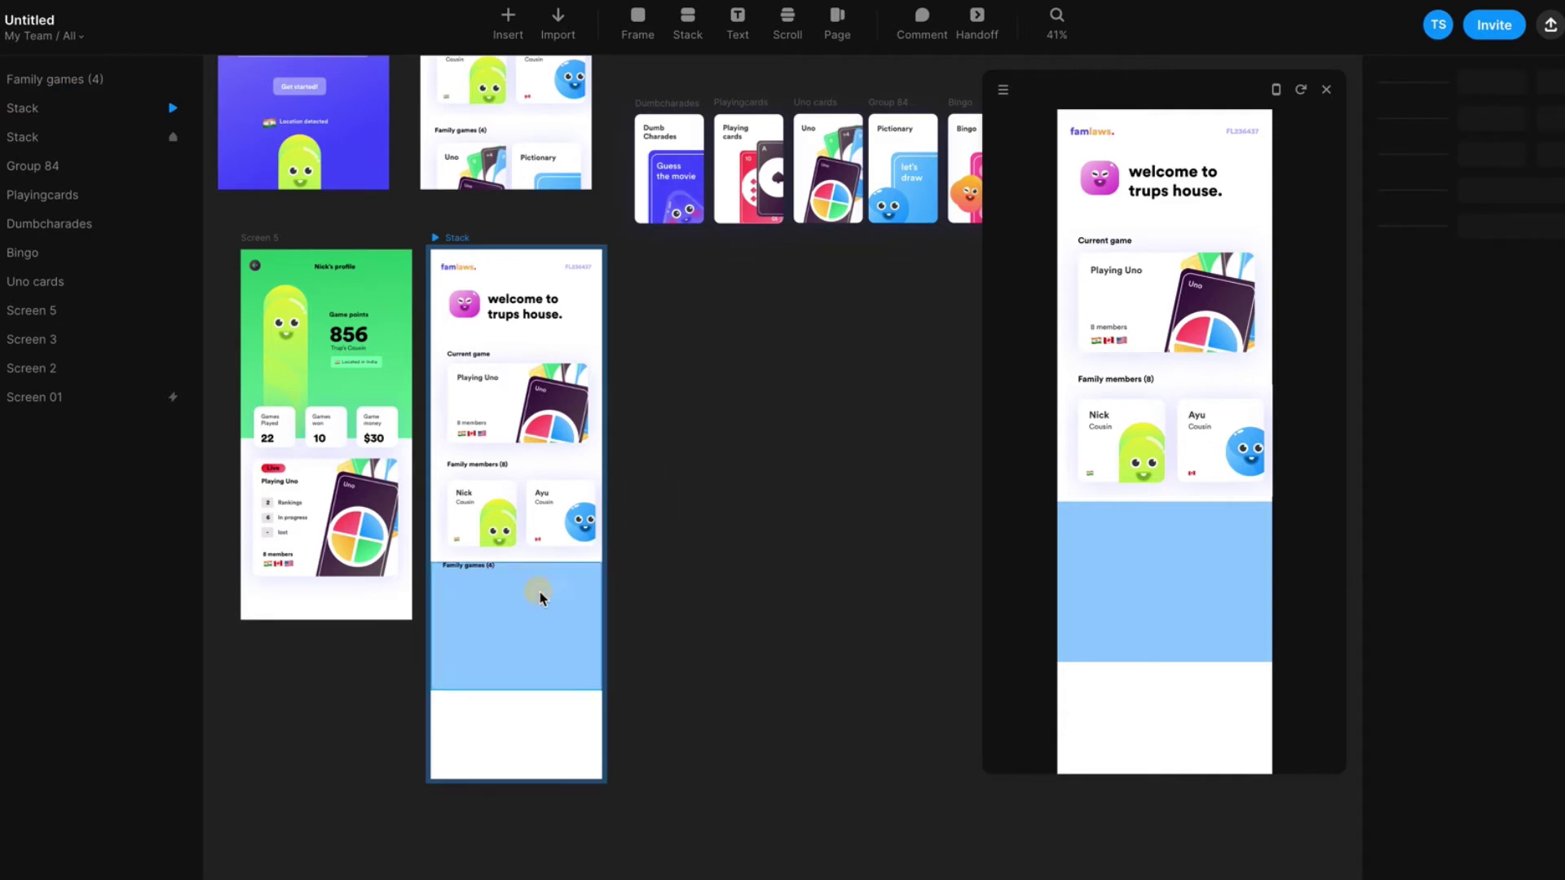
click(787, 23)
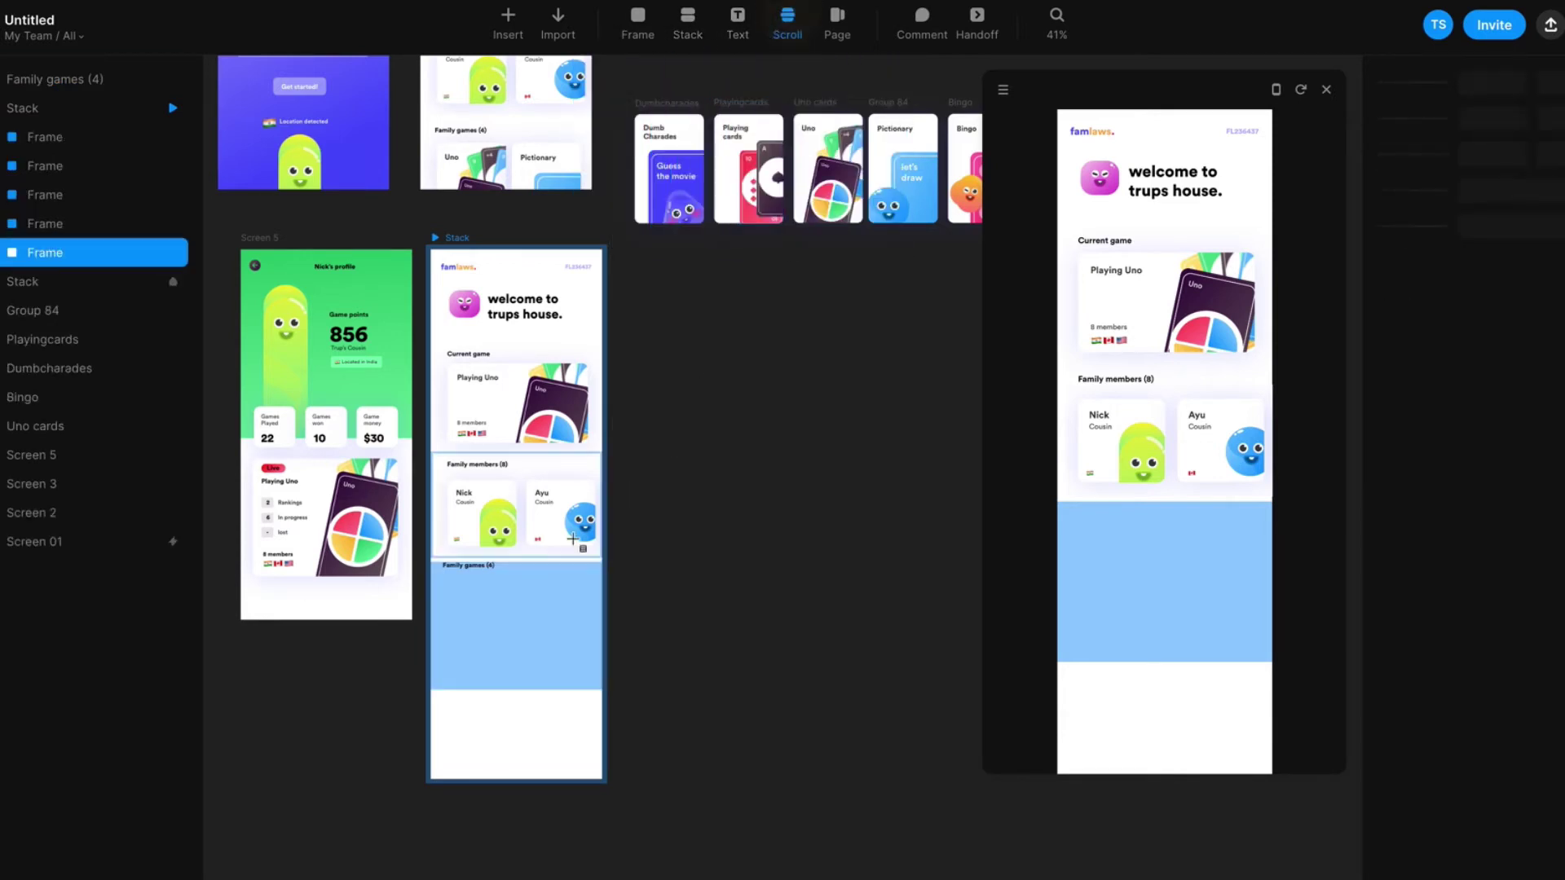
drag(443, 583, 603, 732)
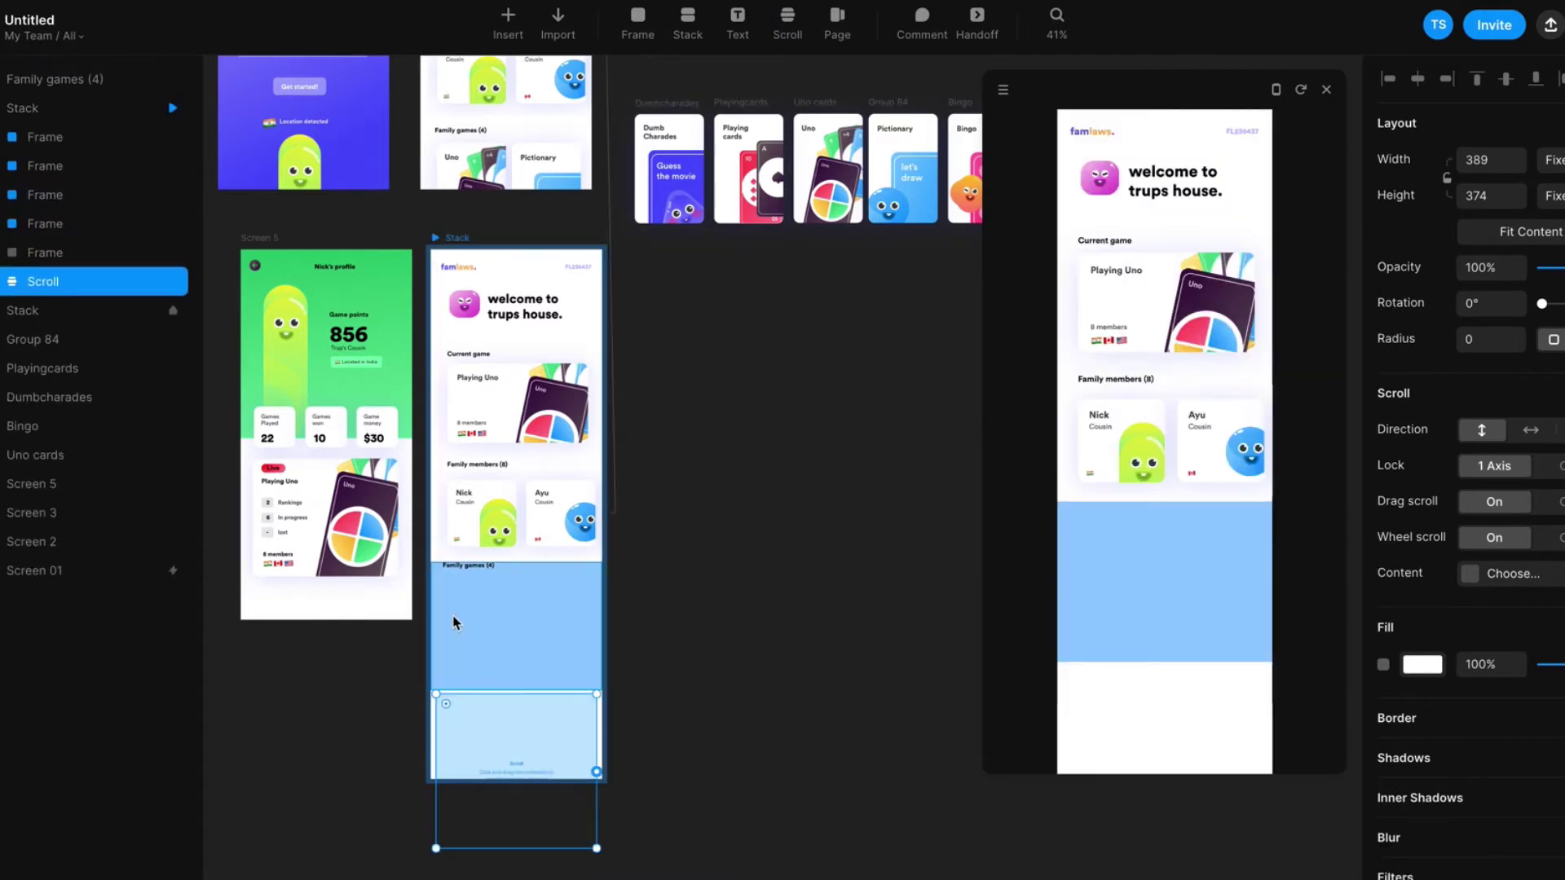
click(453, 623)
click(537, 707)
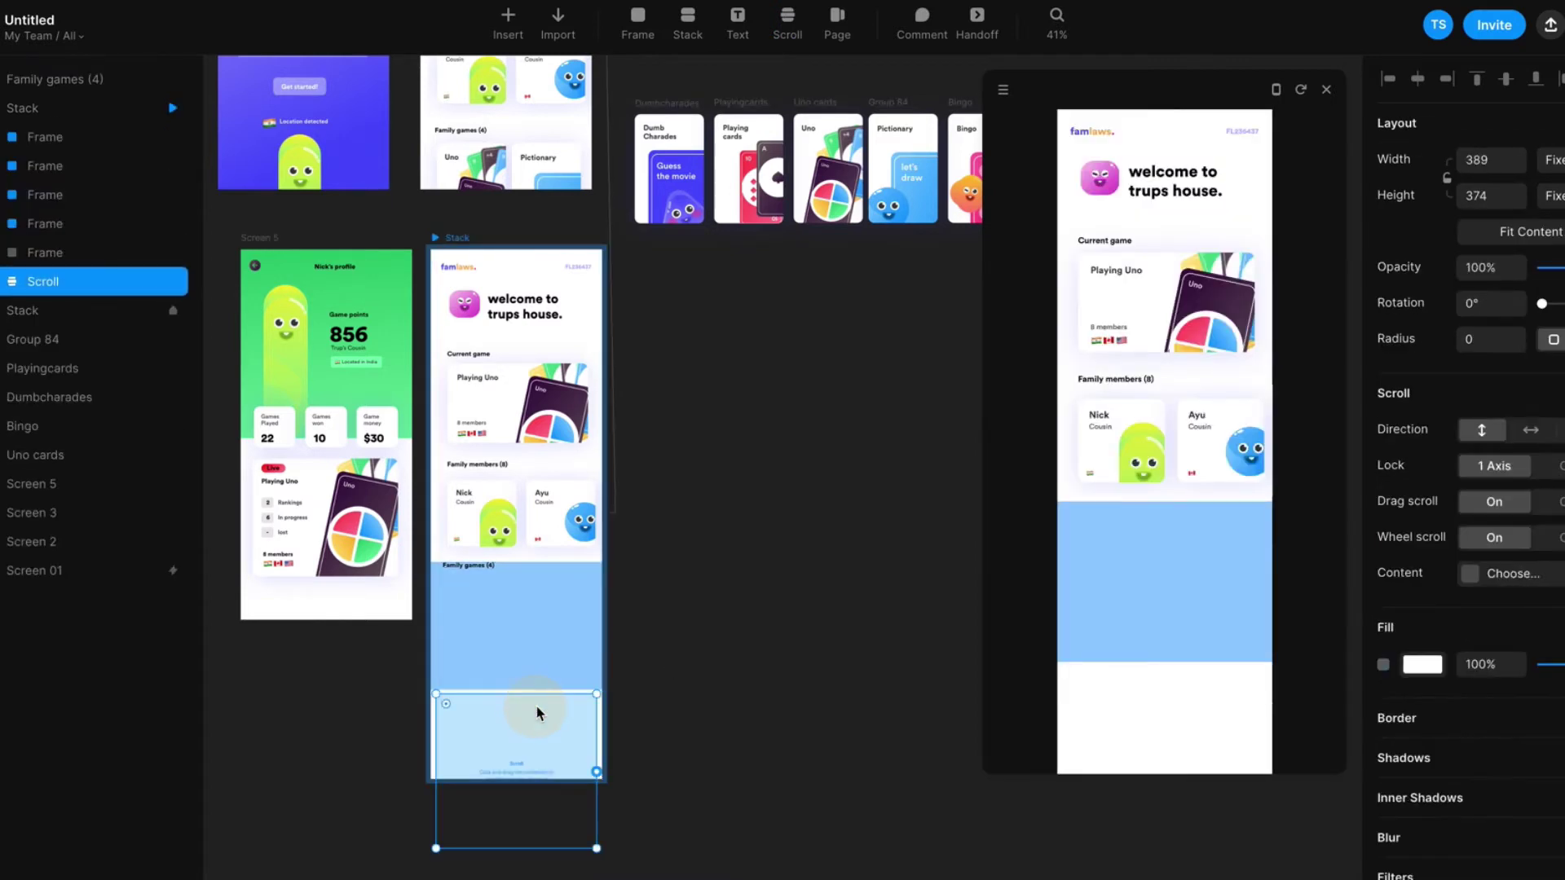
key(BackSpace)
Extend the blue Family games frame downward and draw a 374 by 258 Scroll area inside it, 36 below its upper edge and flush with its right edge
click(542, 684)
drag(542, 689, 534, 744)
click(662, 677)
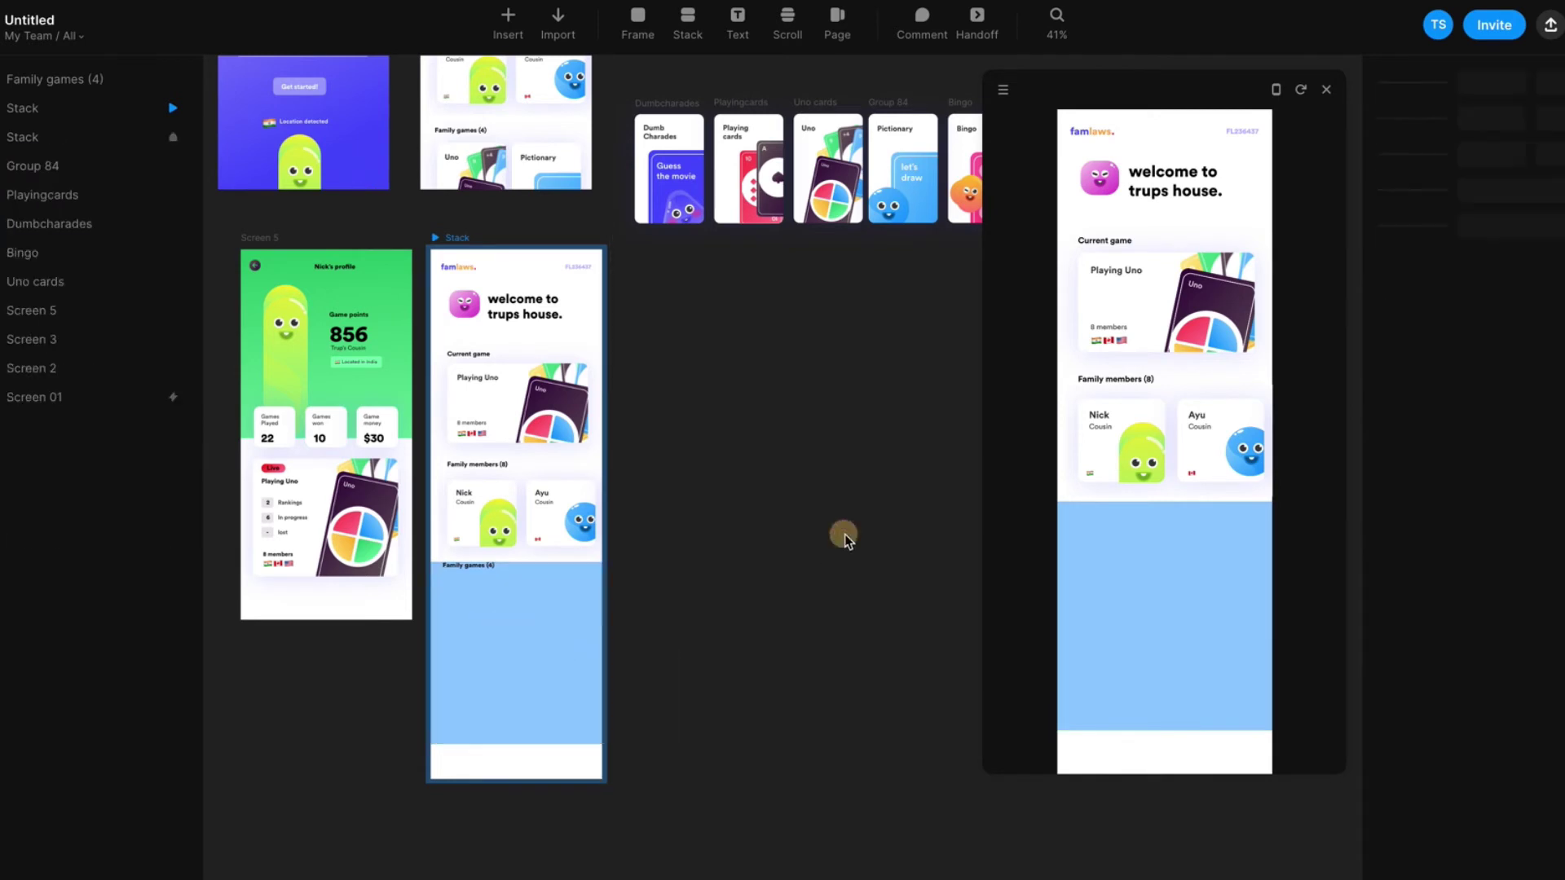
click(785, 17)
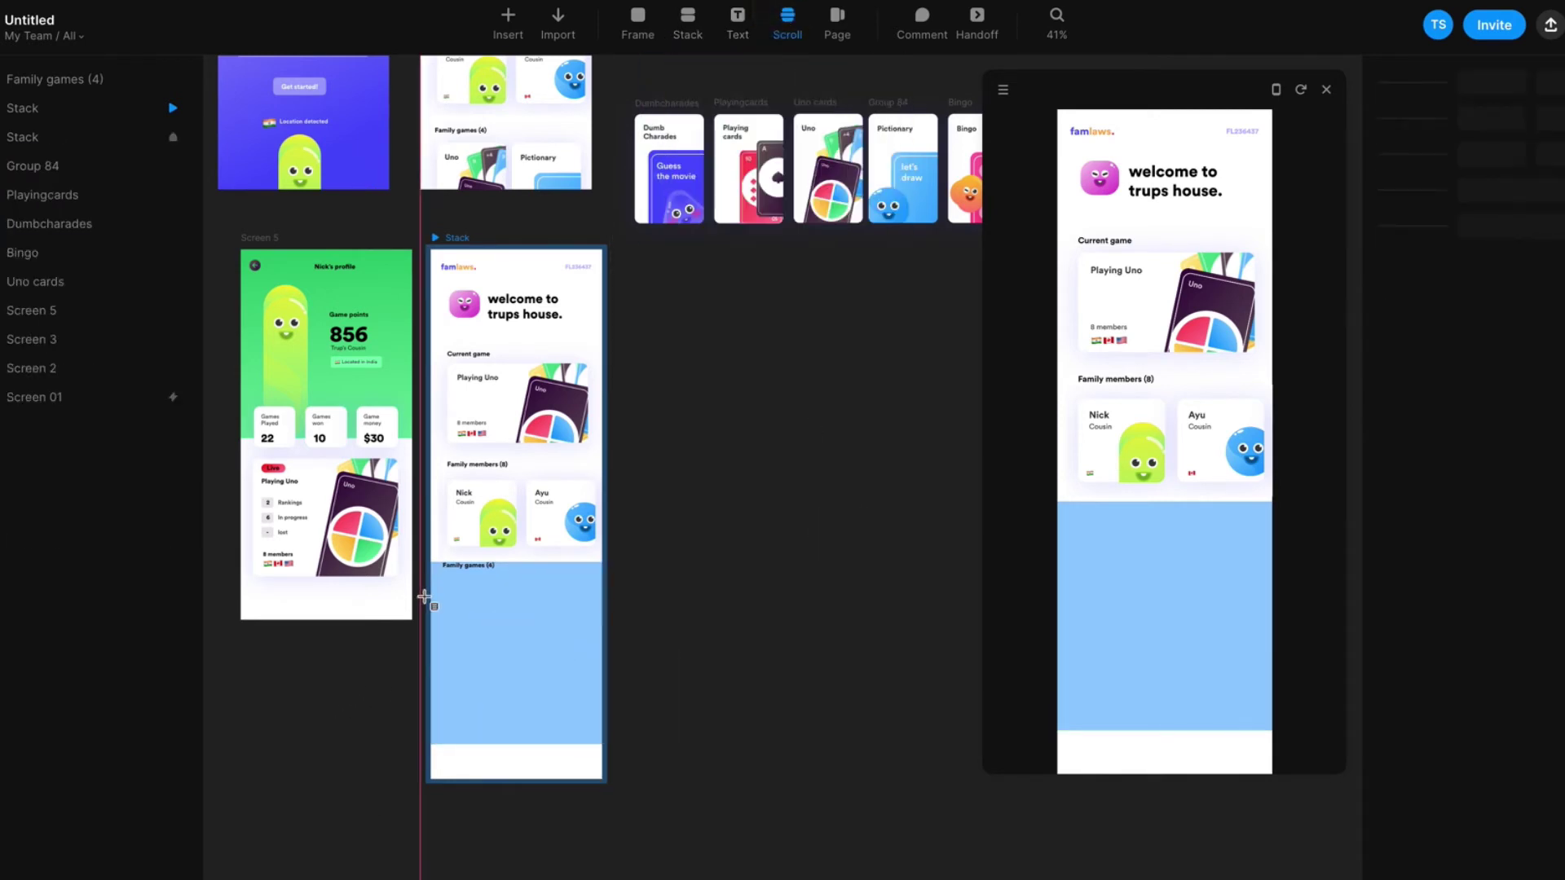
drag(445, 577, 602, 683)
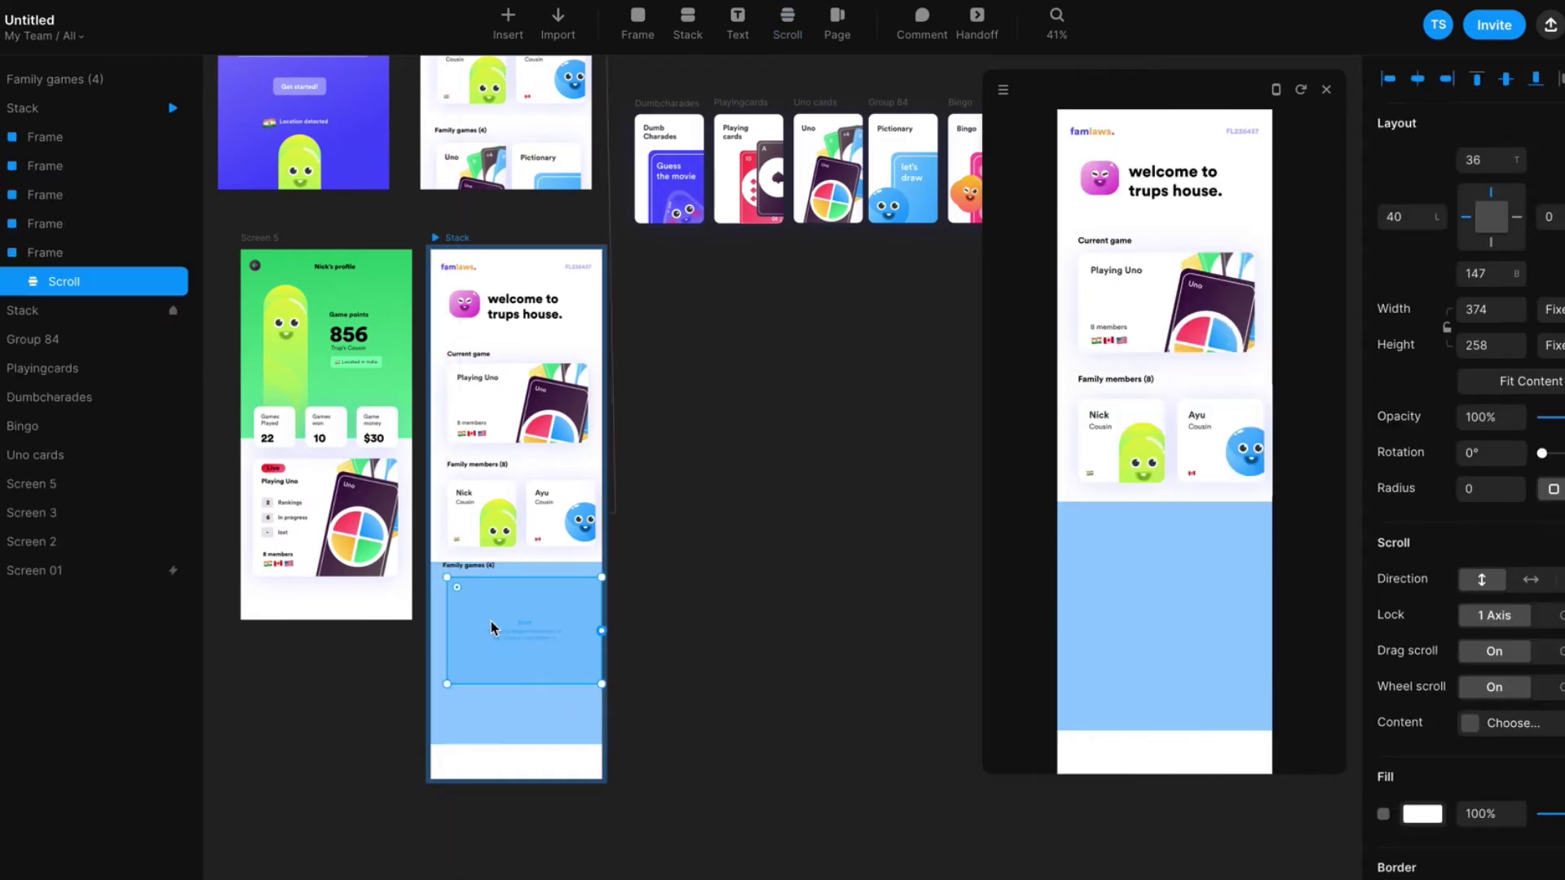
Move the five game cards together down and slightly right on the canvas, making room below the family members card stack
scroll(653, 531, right, 5)
scroll(653, 531, up, 4)
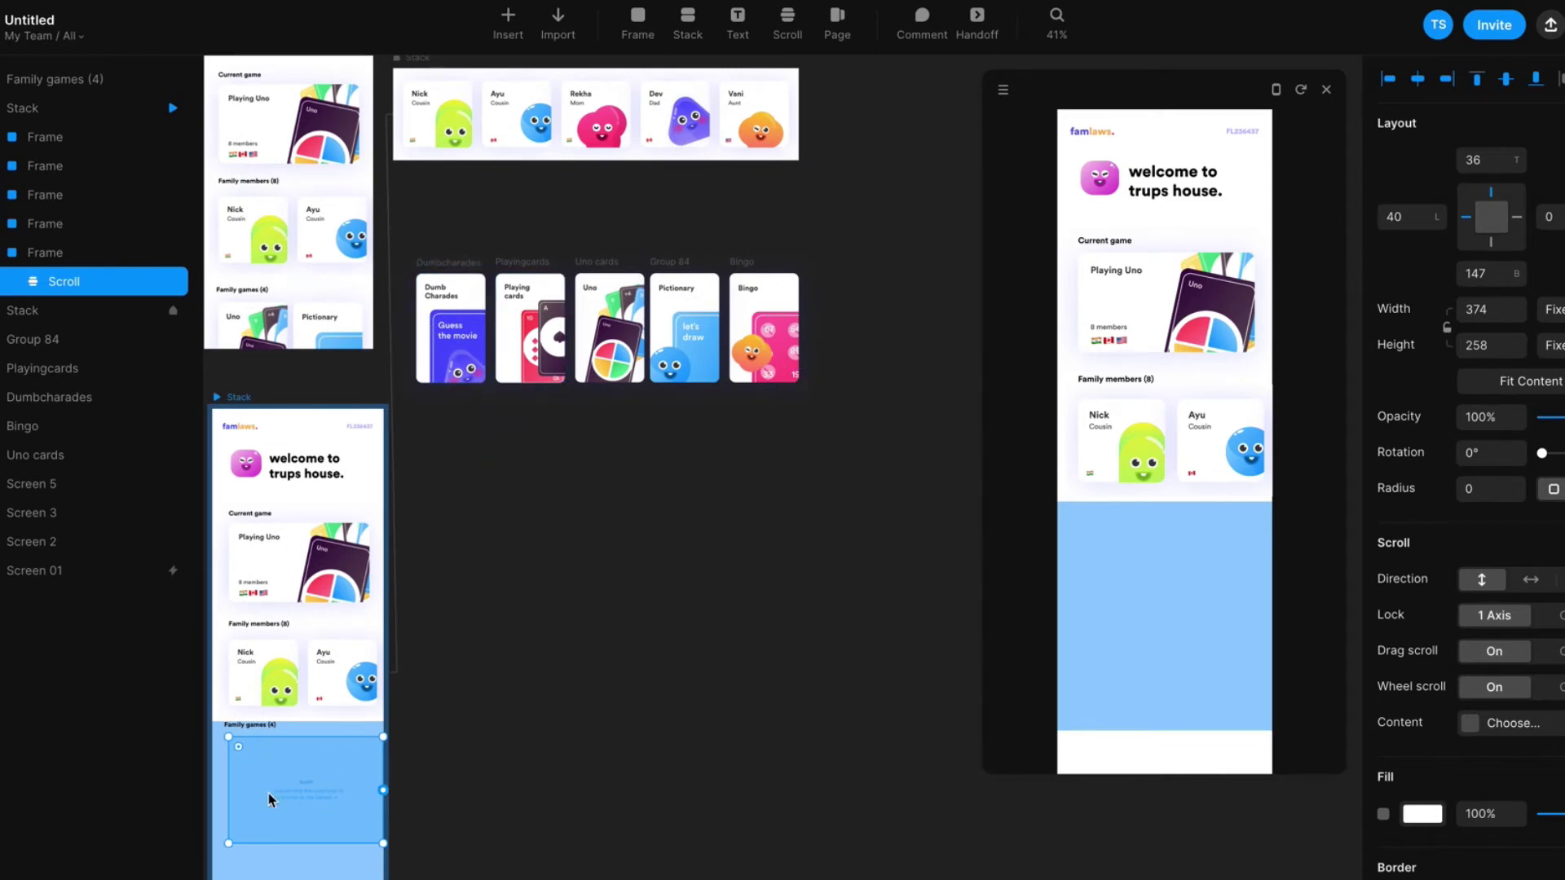
drag(416, 248, 736, 425)
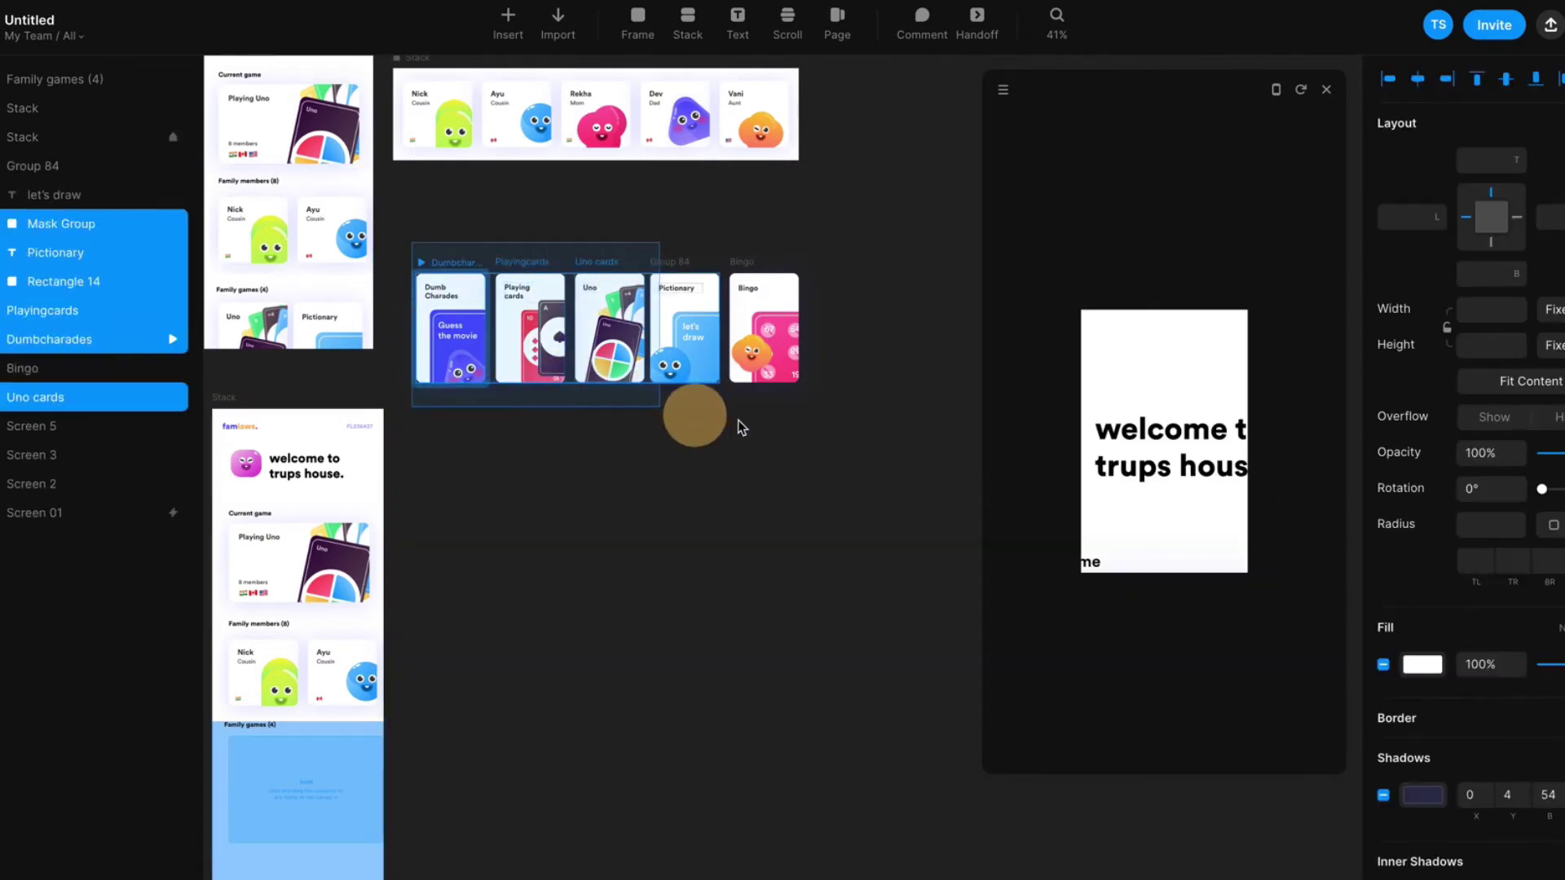
drag(686, 271, 717, 357)
Rename the Group 84 card frame as Pictionary
click(725, 245)
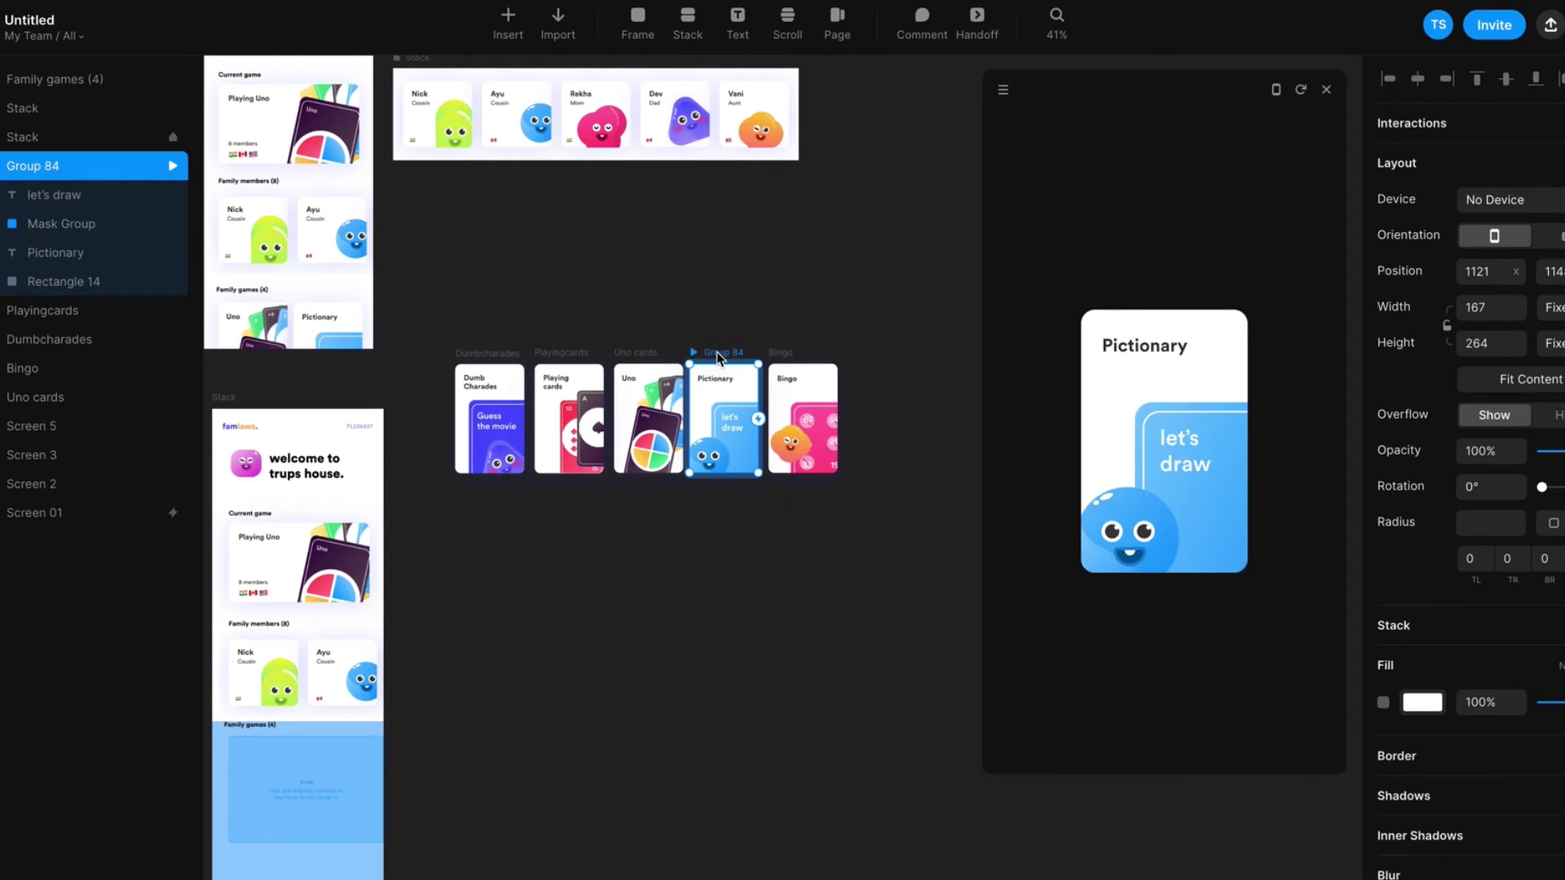
double_click(41, 168)
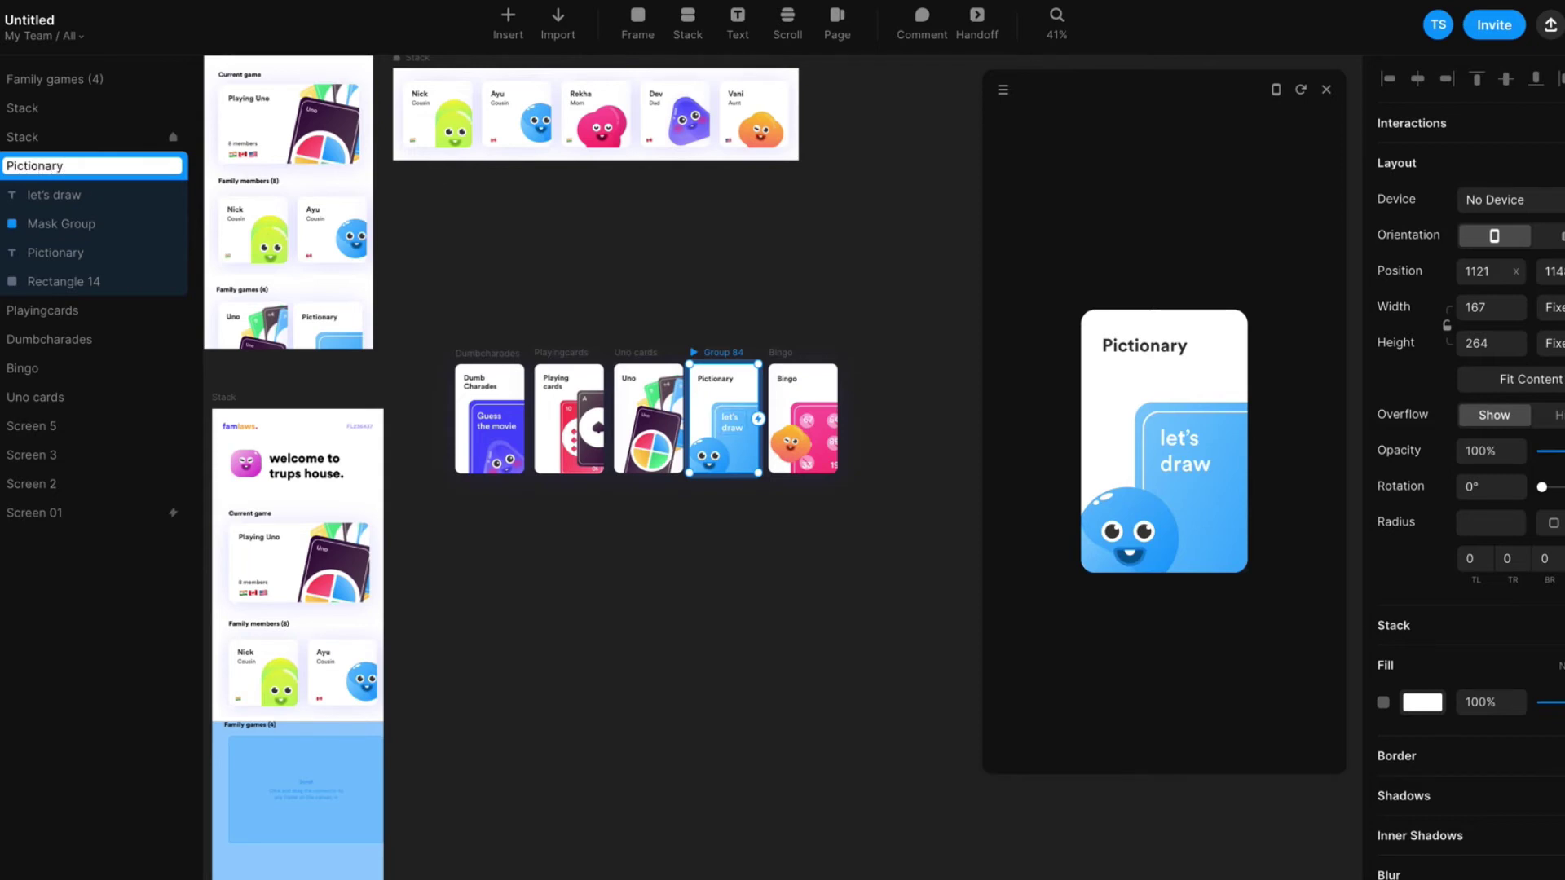
click(743, 209)
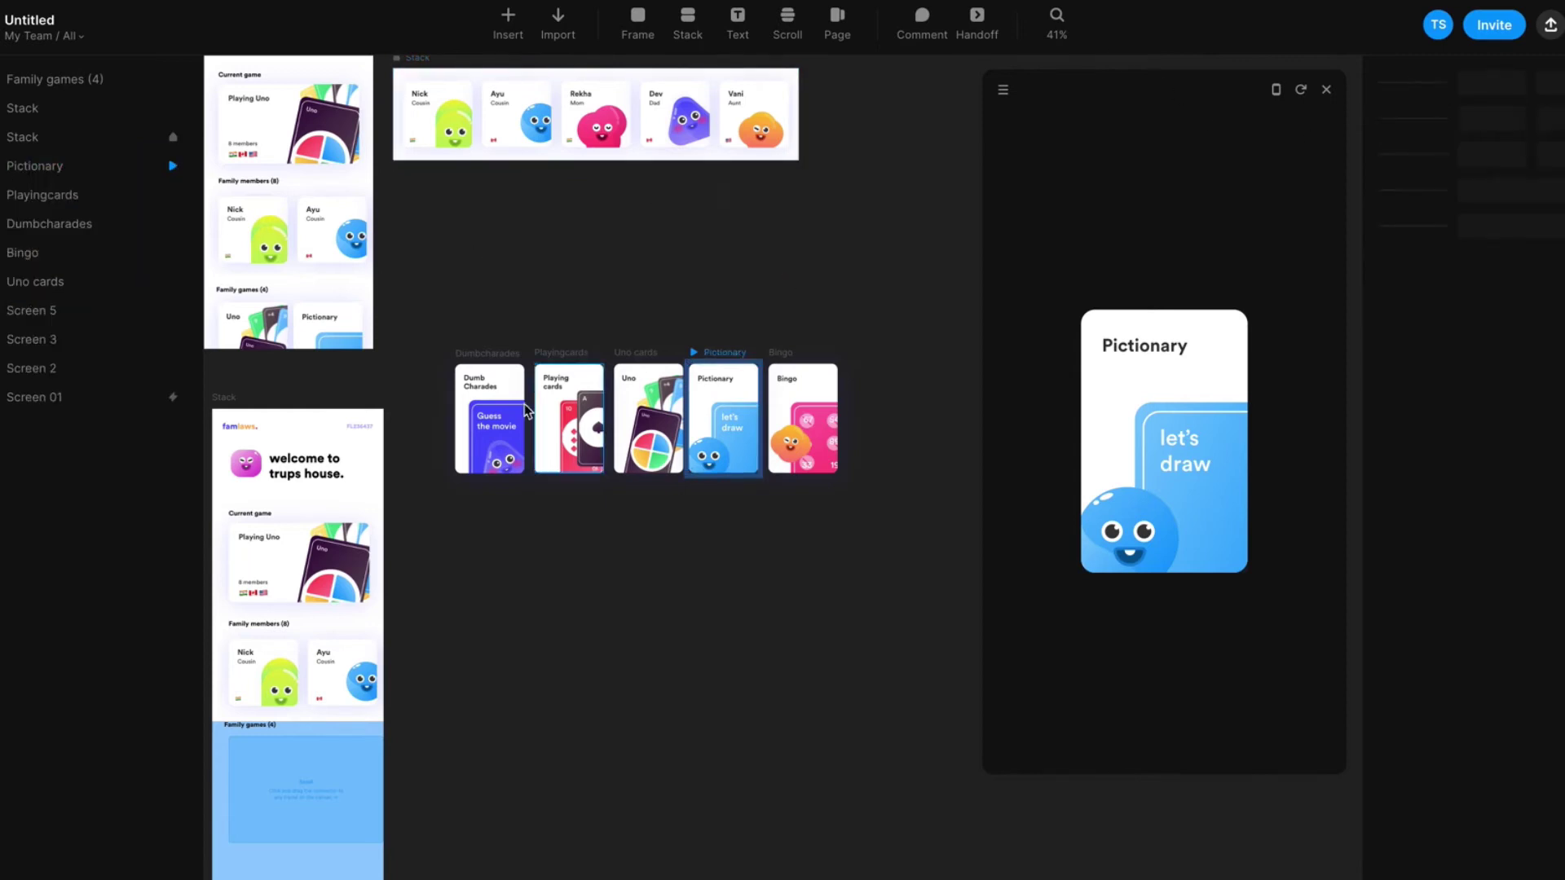
Adjust the game cards' horizontal spacing, shifting Dumbcharades, Playingcards, Uno cards and Pictionary left and Bingo right
click(489, 361)
click(542, 360)
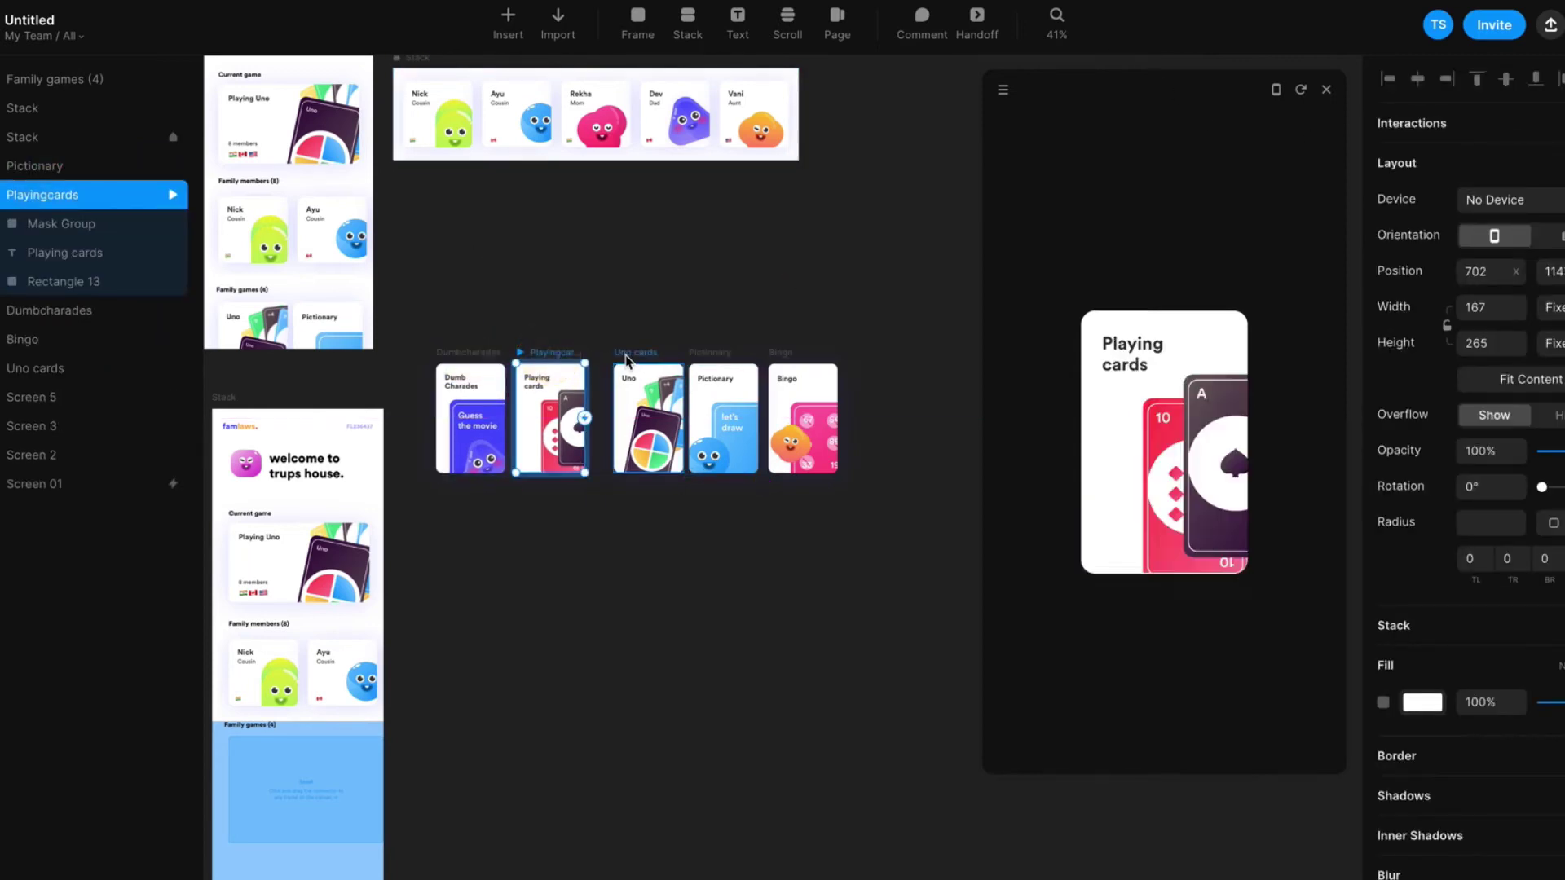
click(613, 359)
mouse_move(714, 355)
mouse_down()
mouse_move(696, 355)
mouse_move(796, 354)
mouse_move(711, 352)
mouse_up()
click(805, 292)
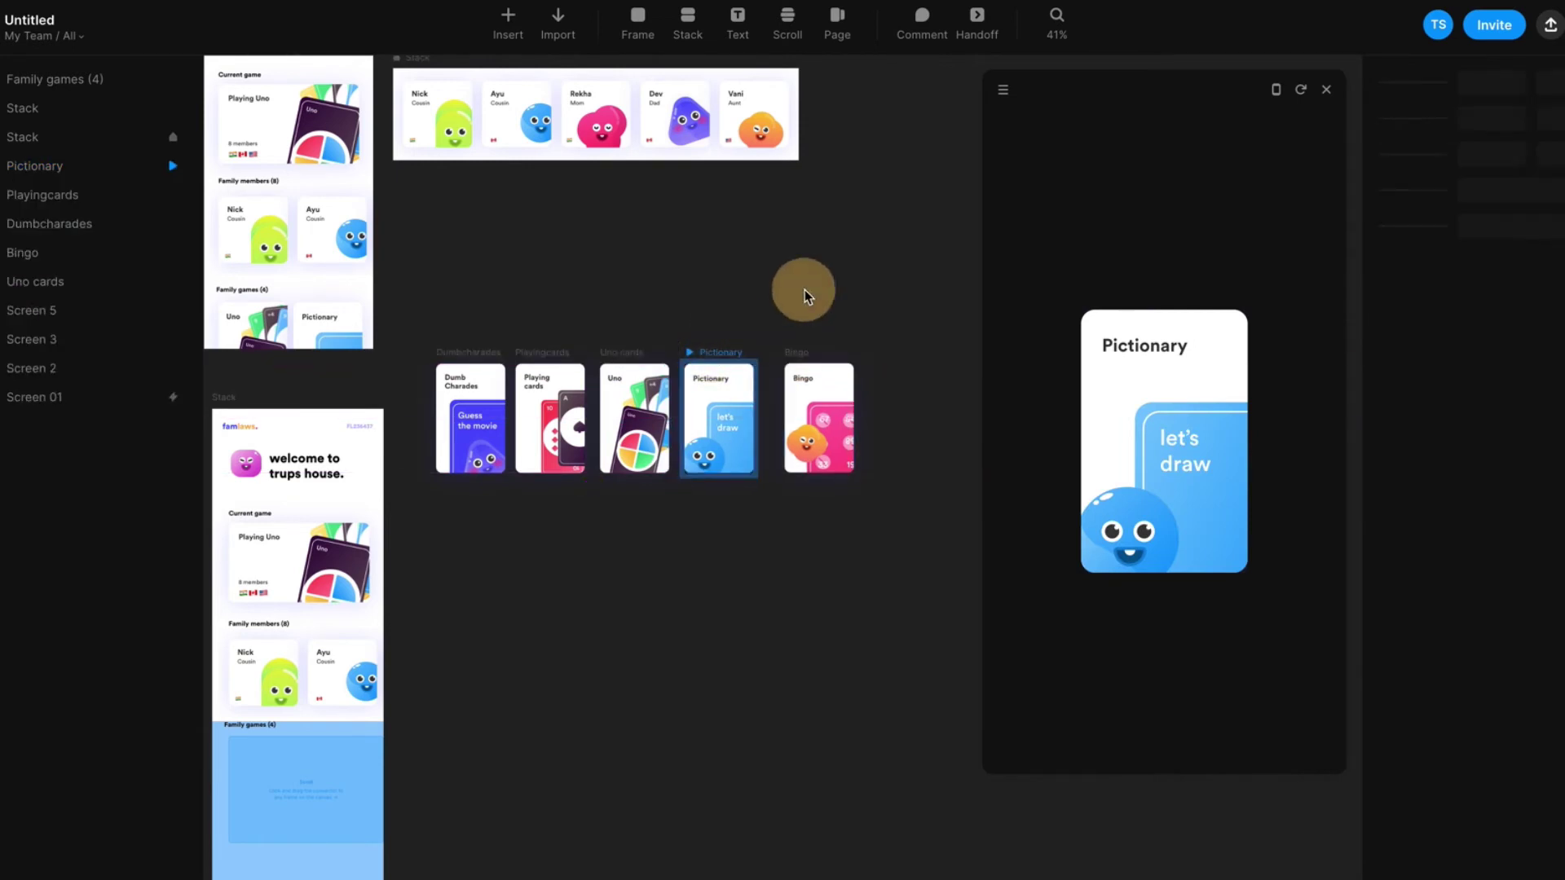
Draw a 980 by 369 horizontal stack on the canvas between the family members card stack and the game cards
click(507, 29)
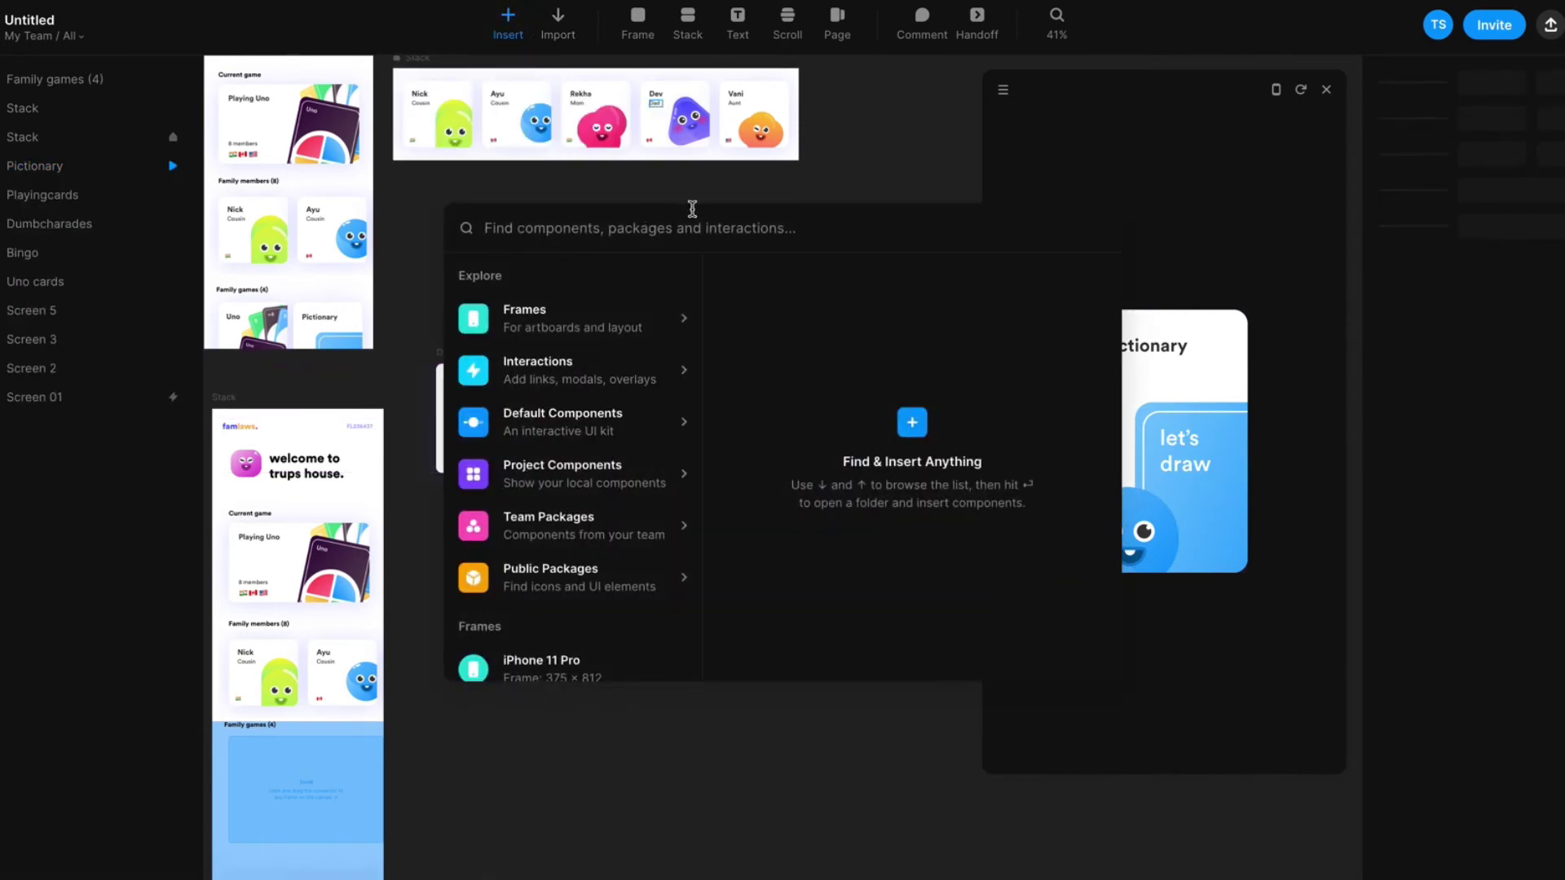
click(462, 195)
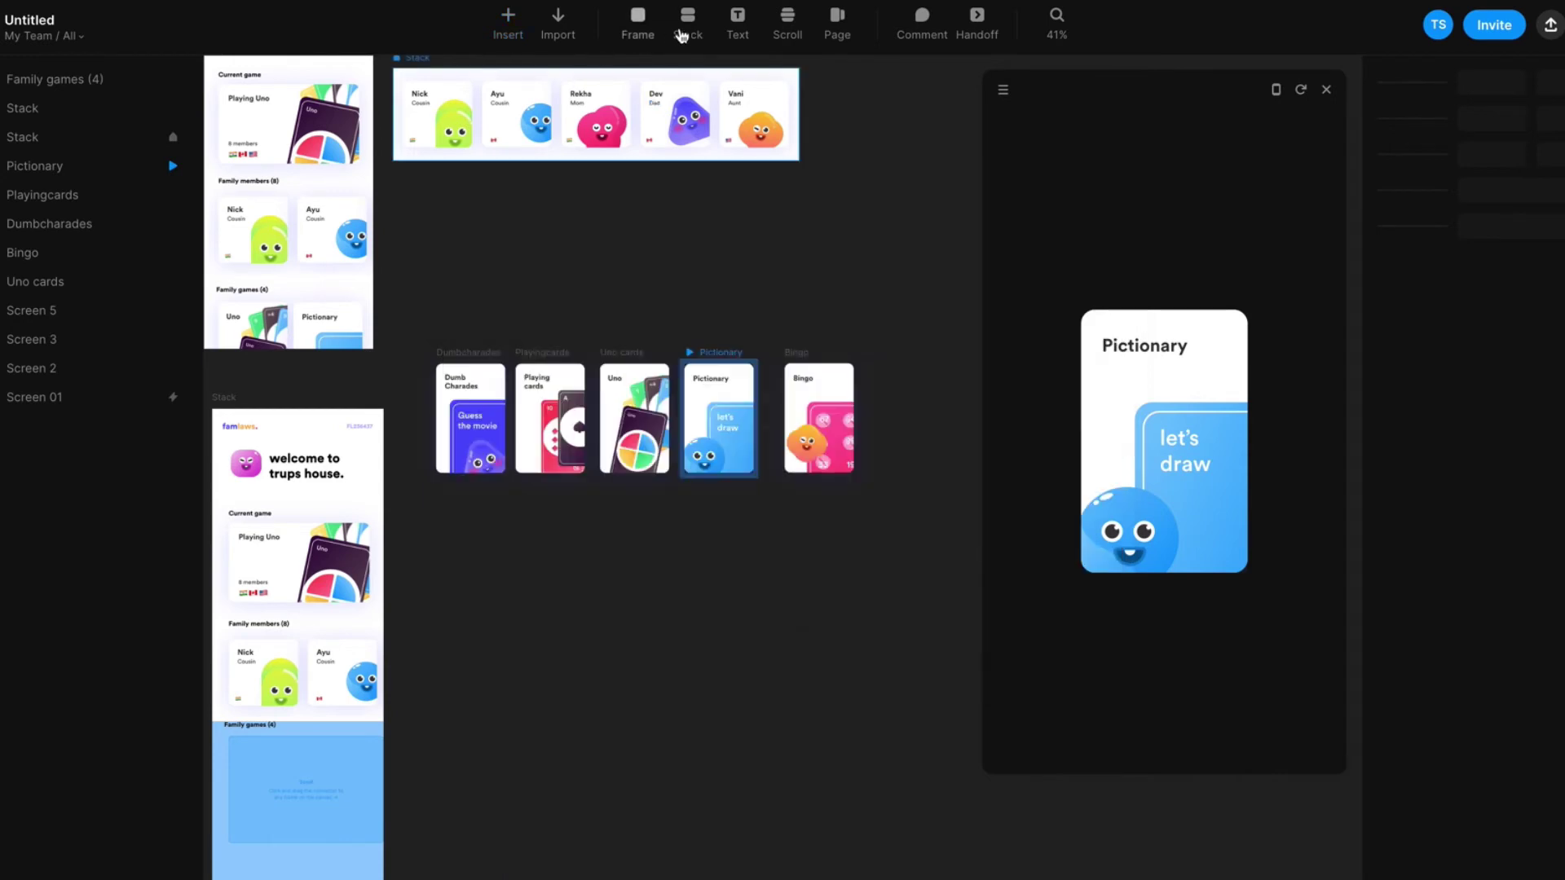
click(688, 24)
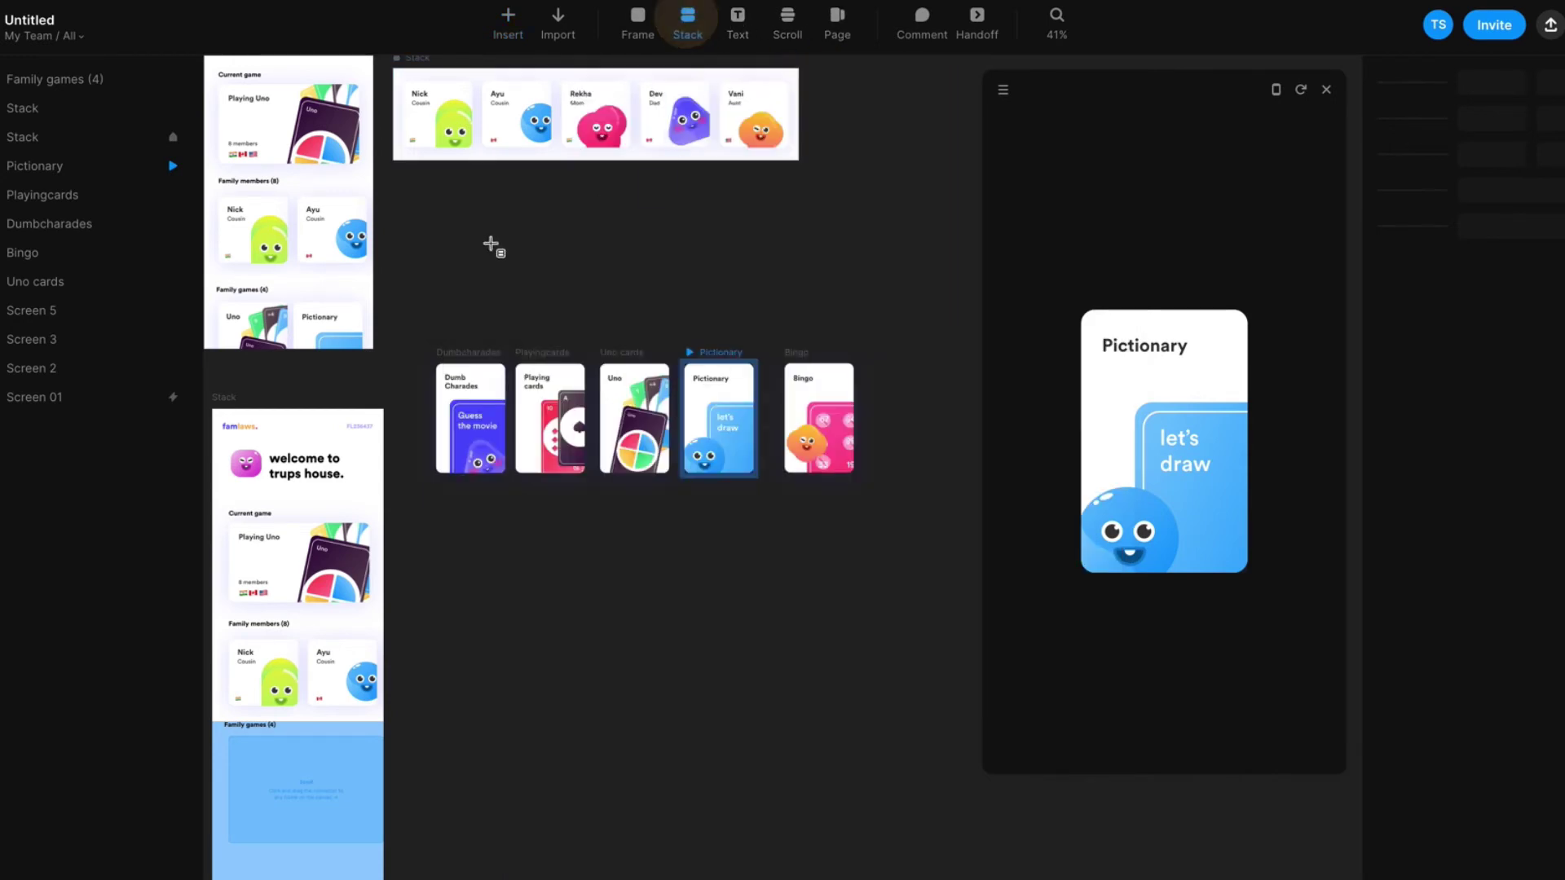
drag(395, 178, 799, 329)
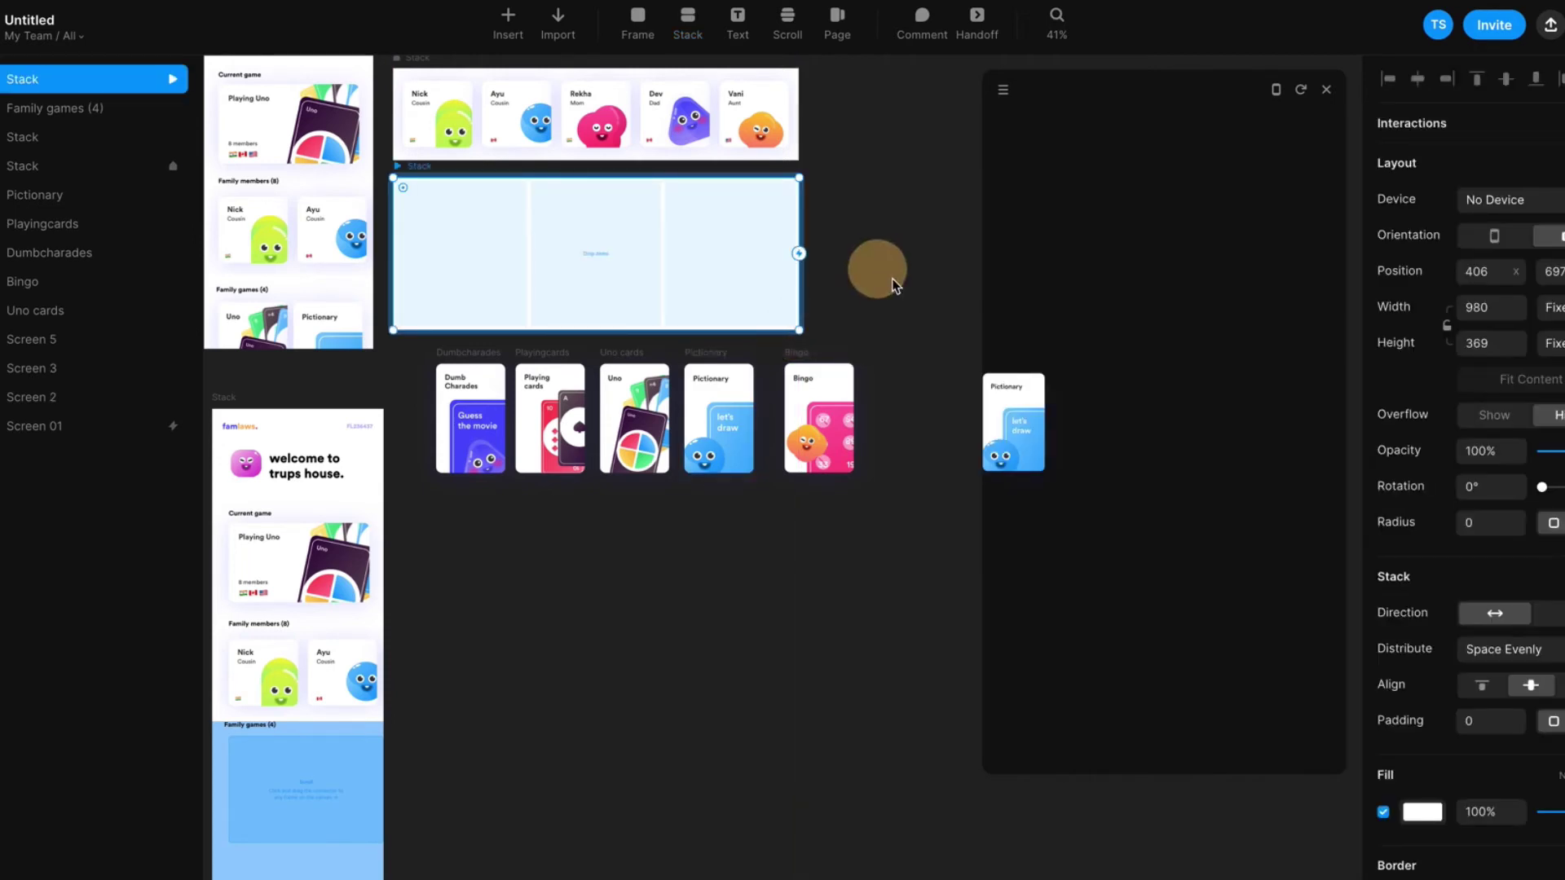
click(775, 492)
Place the Dumbcharades, Playingcards, Uno cards, Pictionary and Bingo cards in that order inside the new horizontal stack, and select the stack
drag(454, 370, 440, 189)
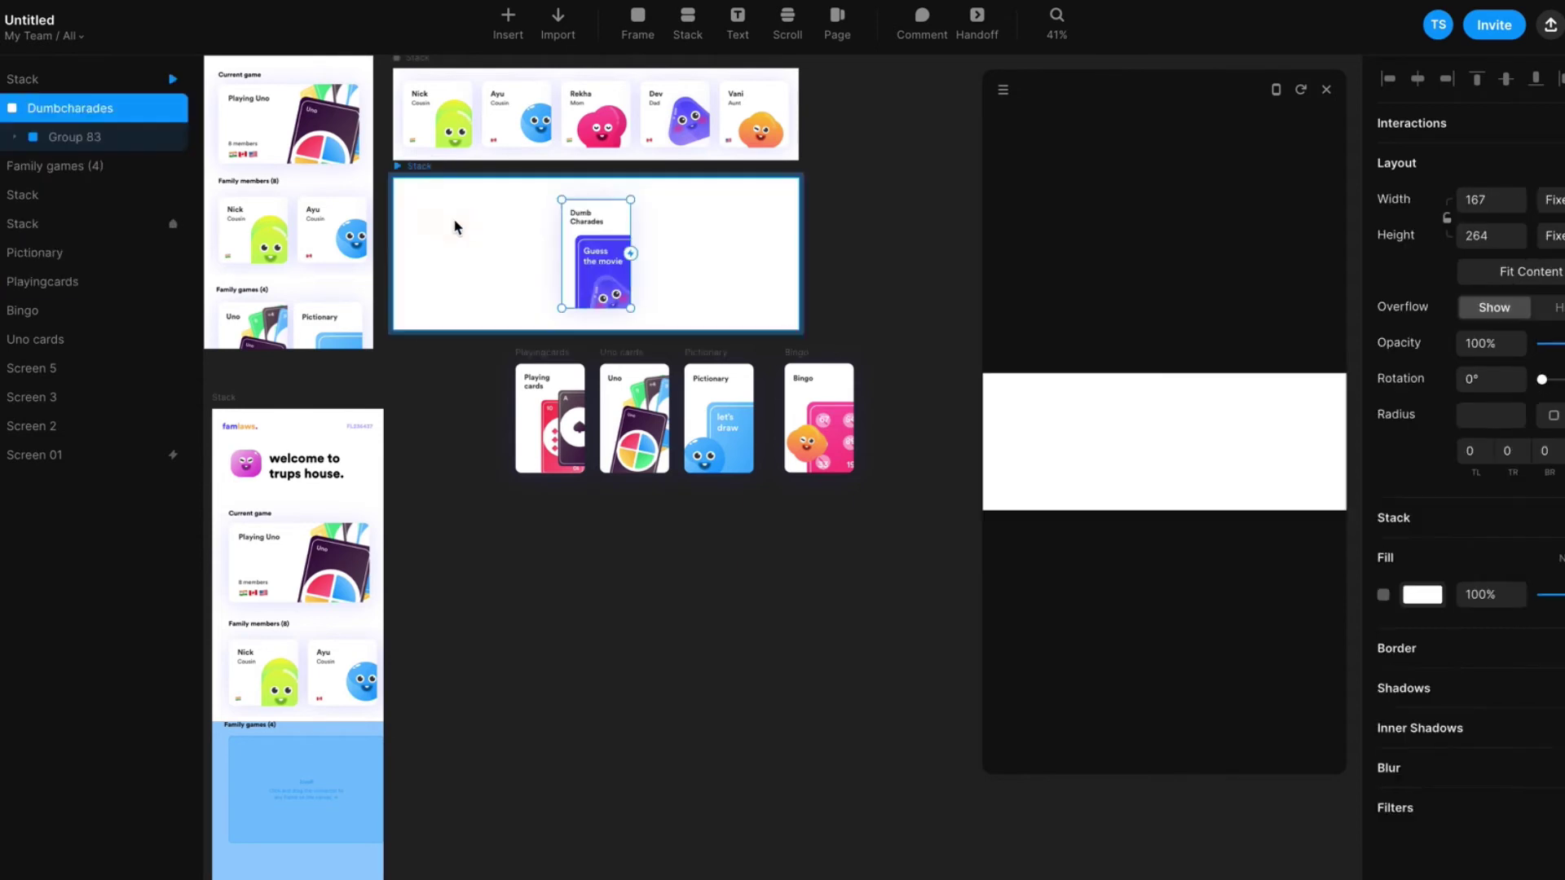
drag(564, 371, 676, 214)
drag(609, 363, 693, 204)
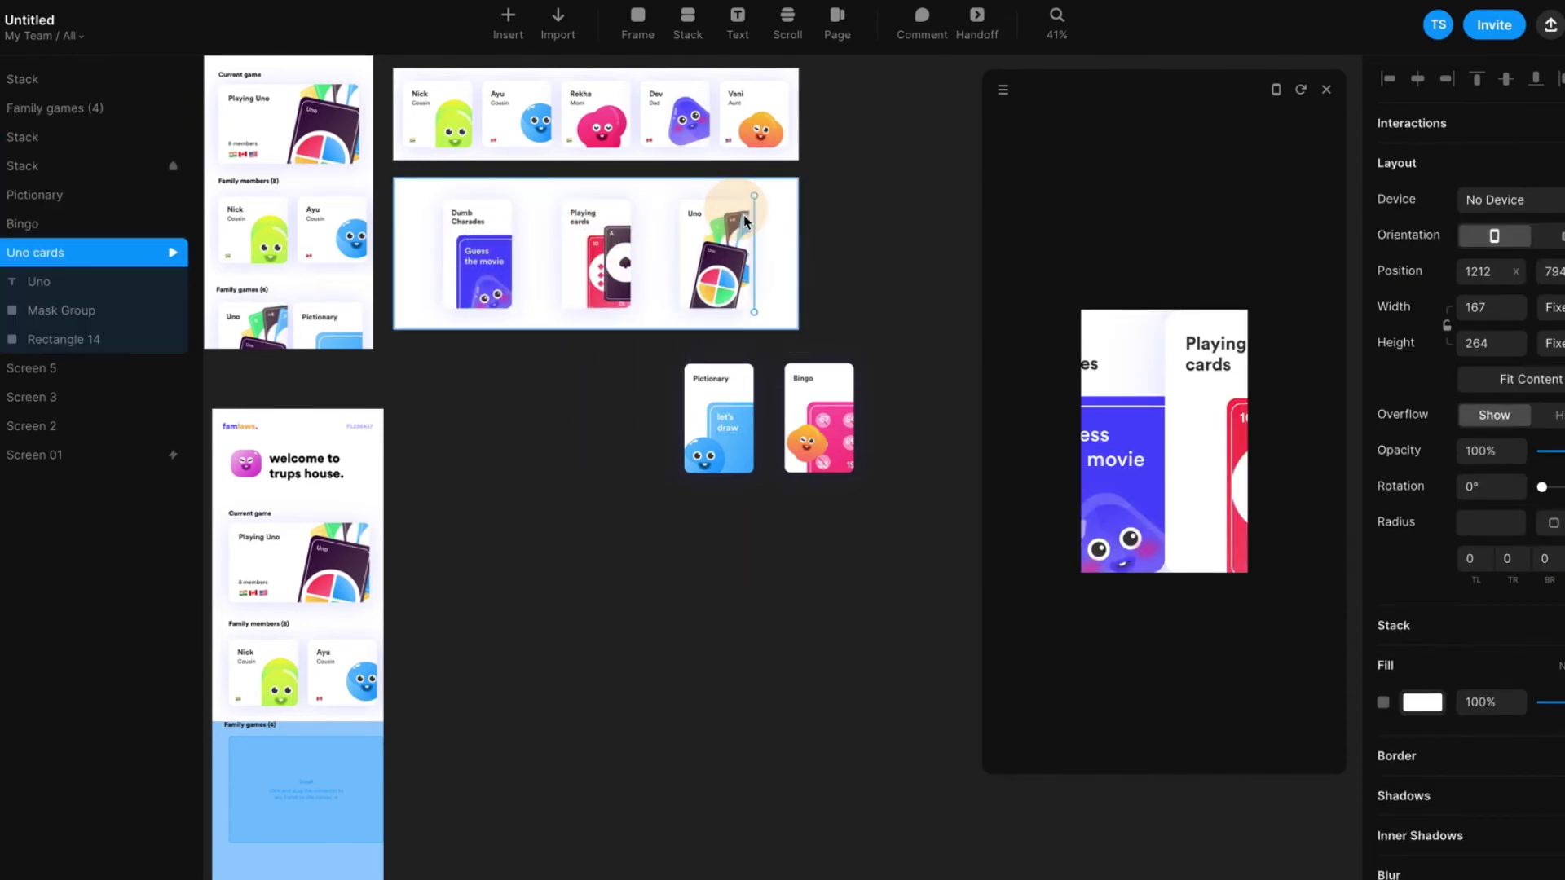
drag(705, 358, 762, 228)
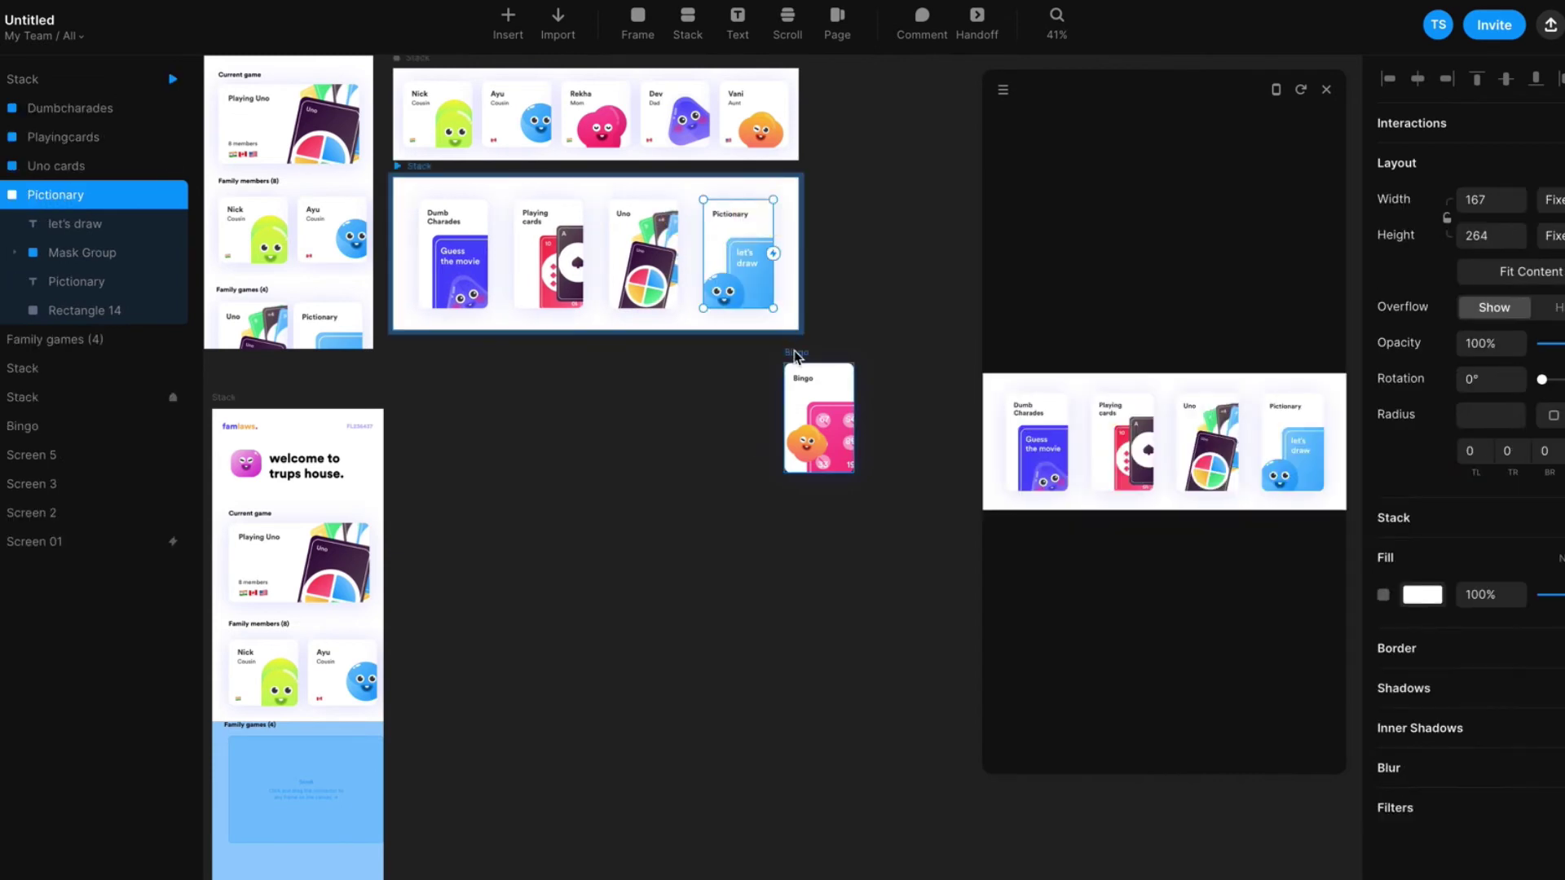
drag(819, 411, 864, 289)
click(816, 386)
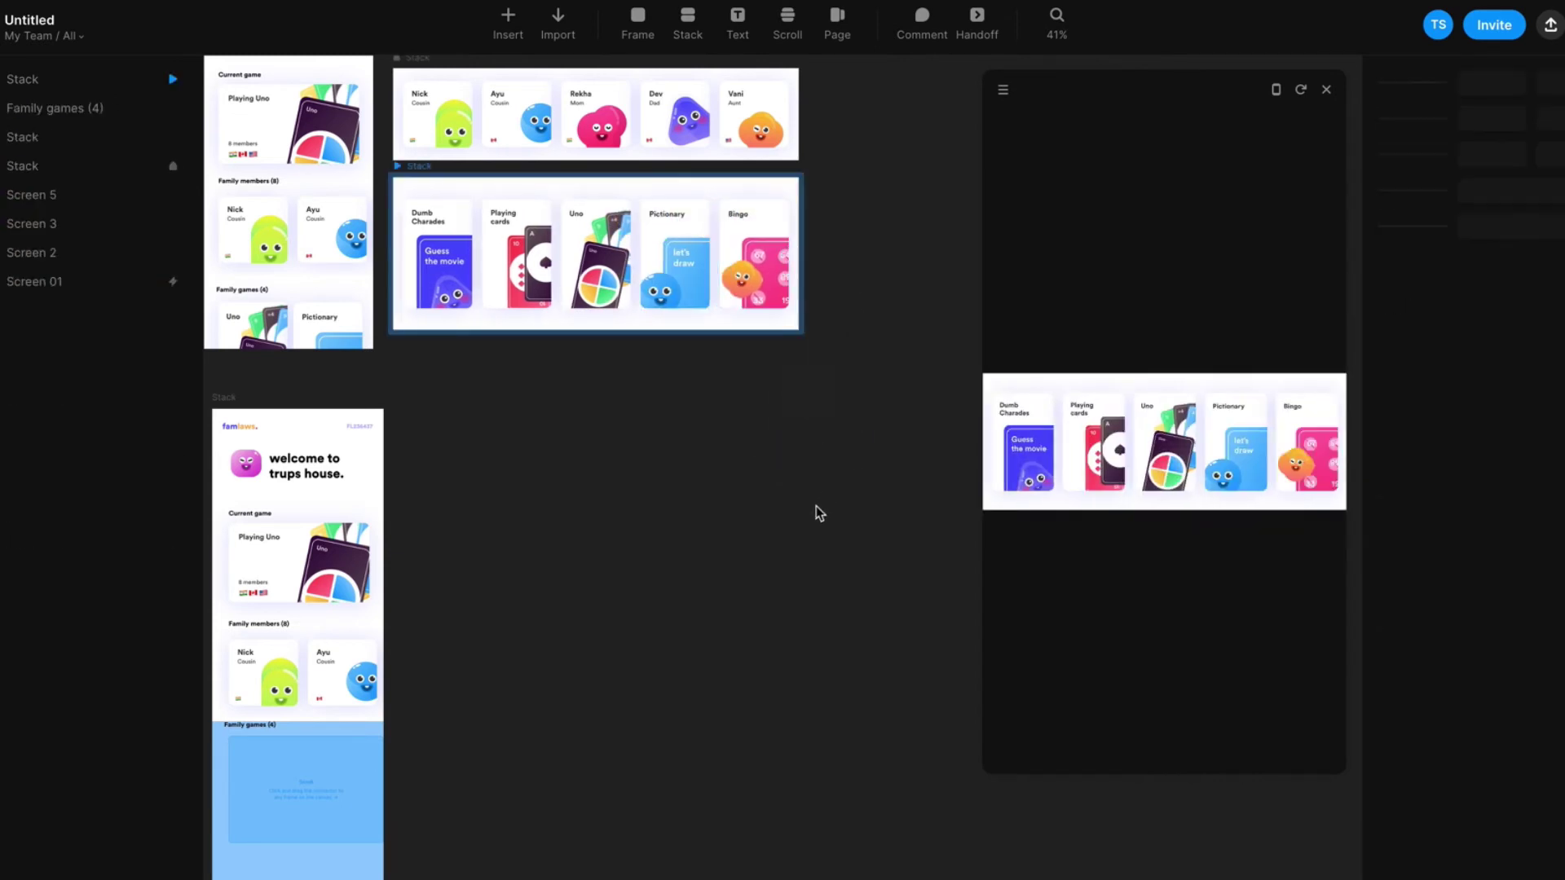
click(417, 172)
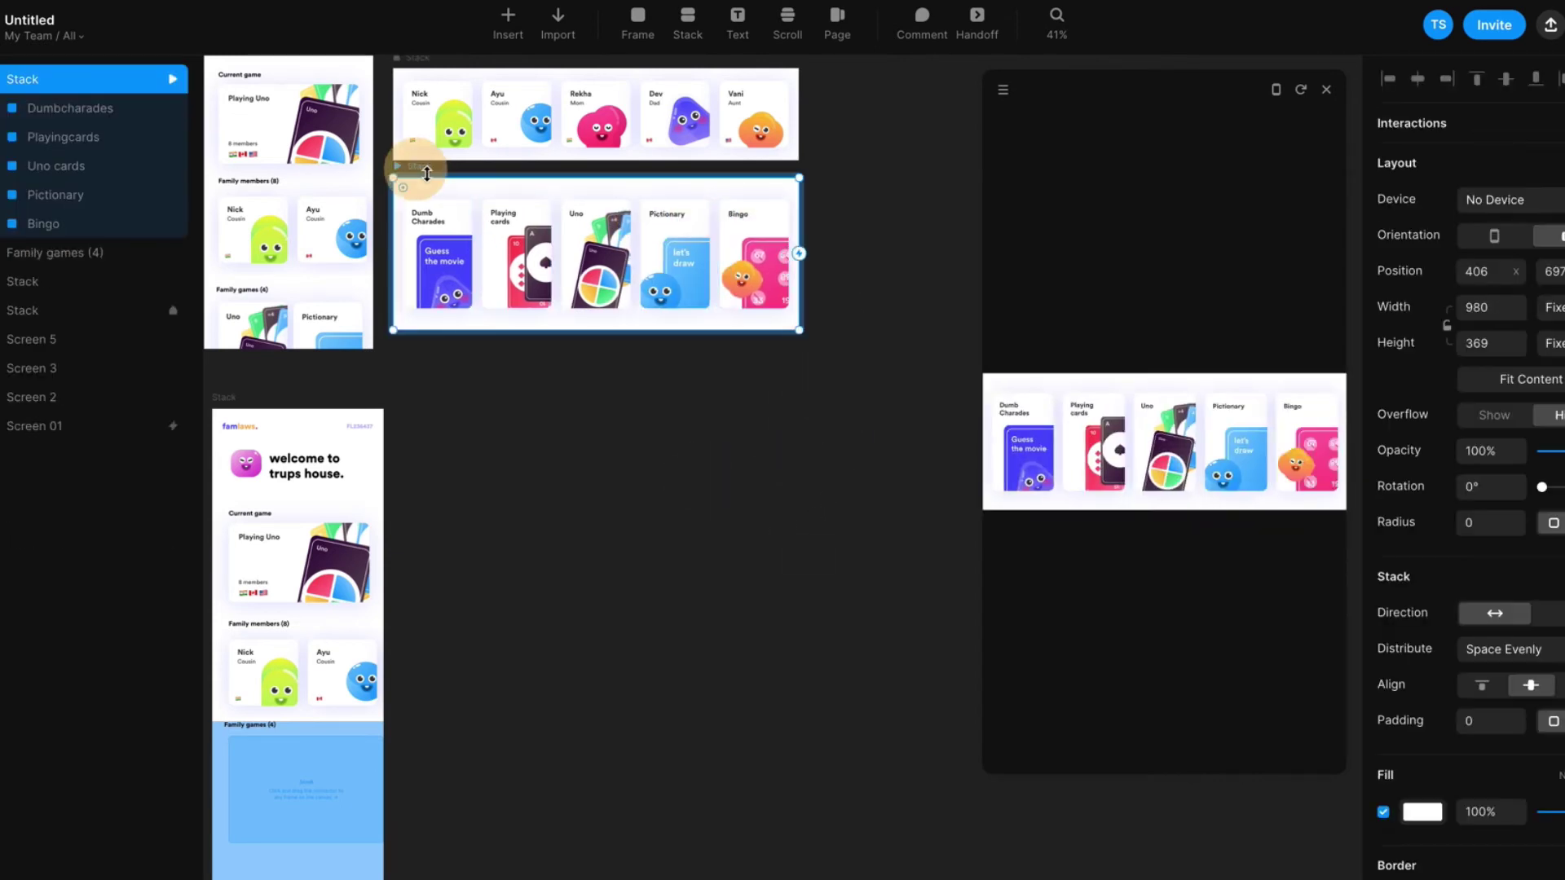
Shorten the game cards stack from its upper edge and set its height to 312
drag(428, 174, 428, 197)
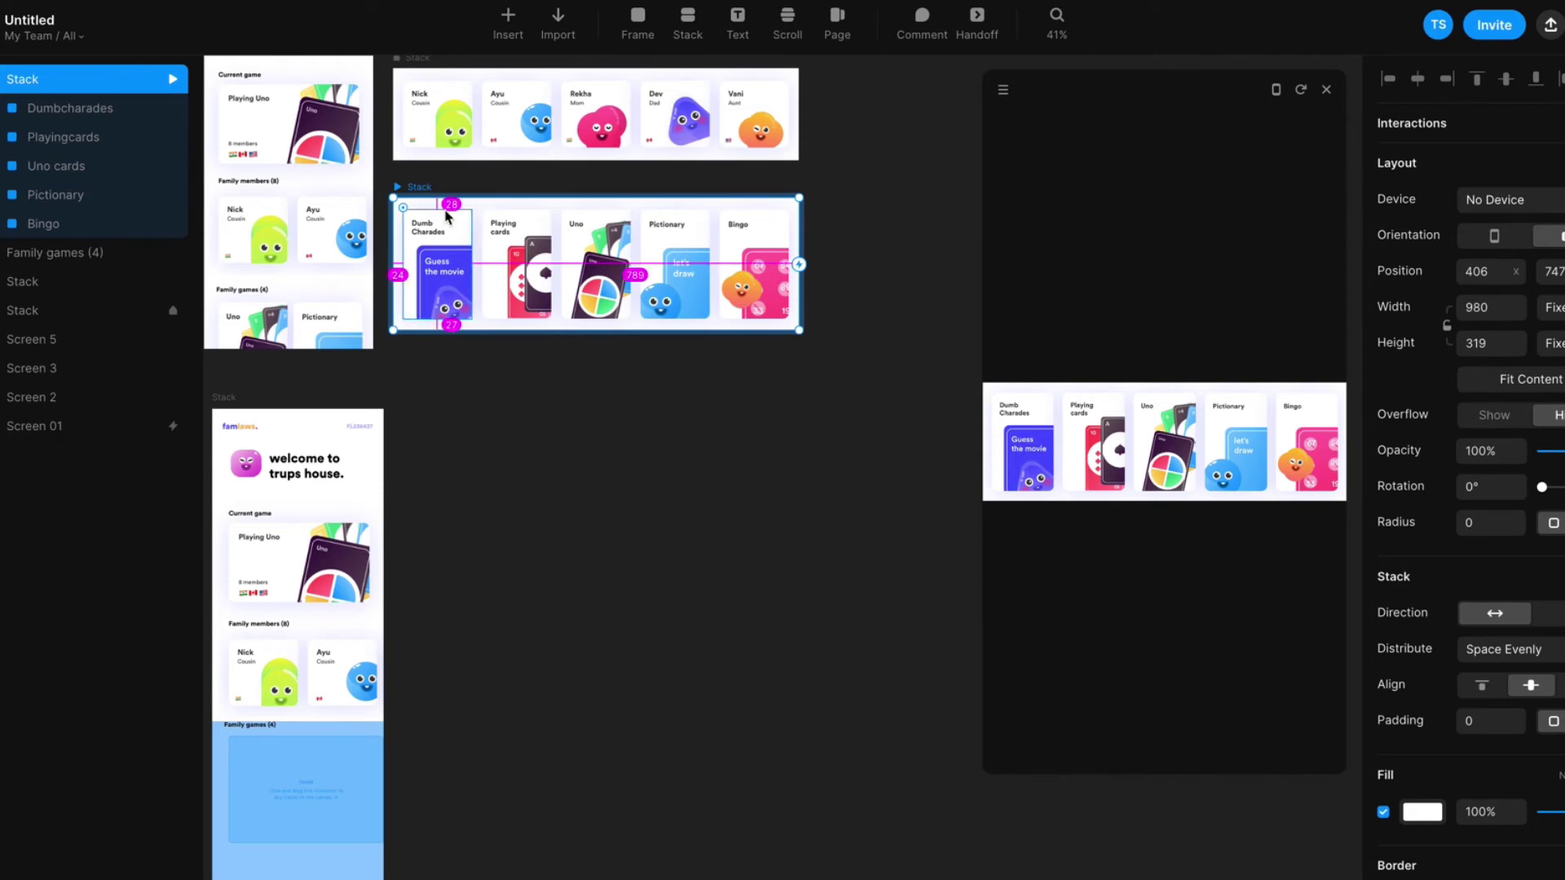
click(1496, 343)
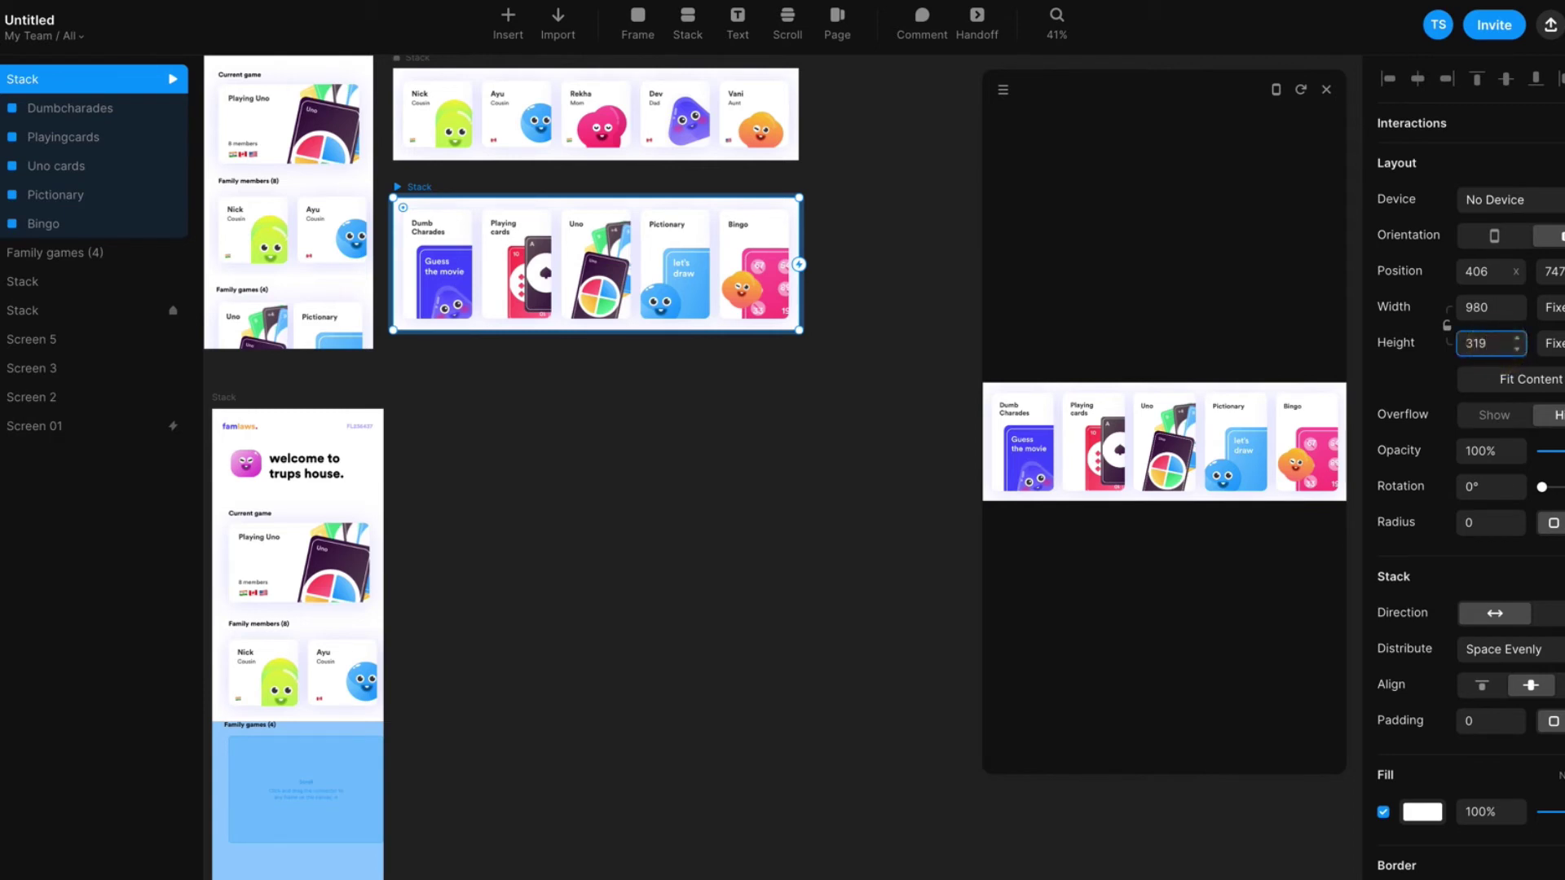
key(BackSpace)
text(2)
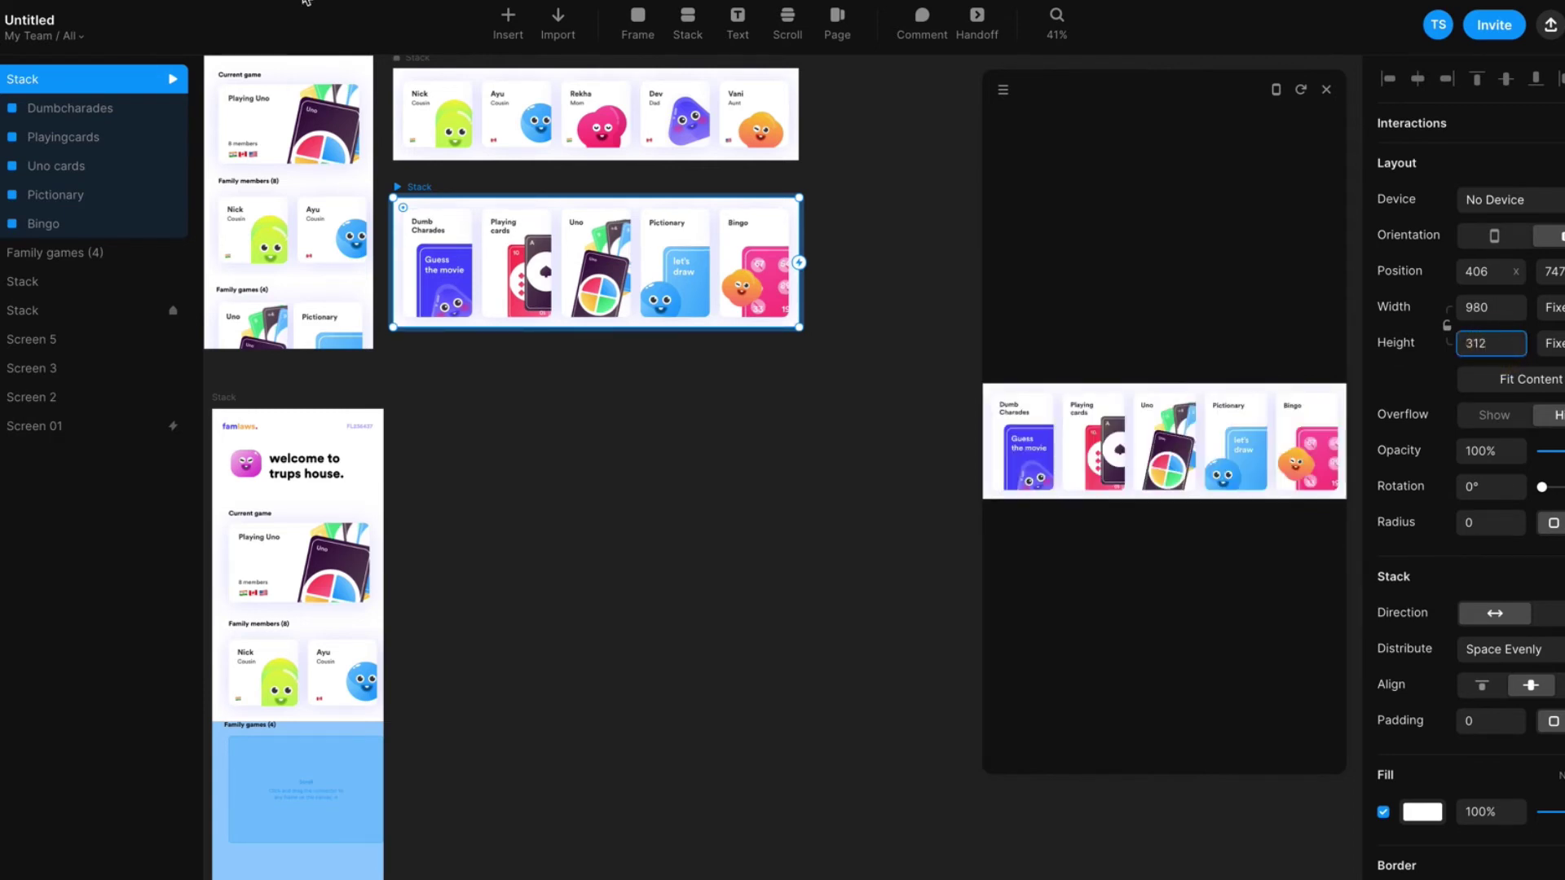
click(419, 192)
click(658, 368)
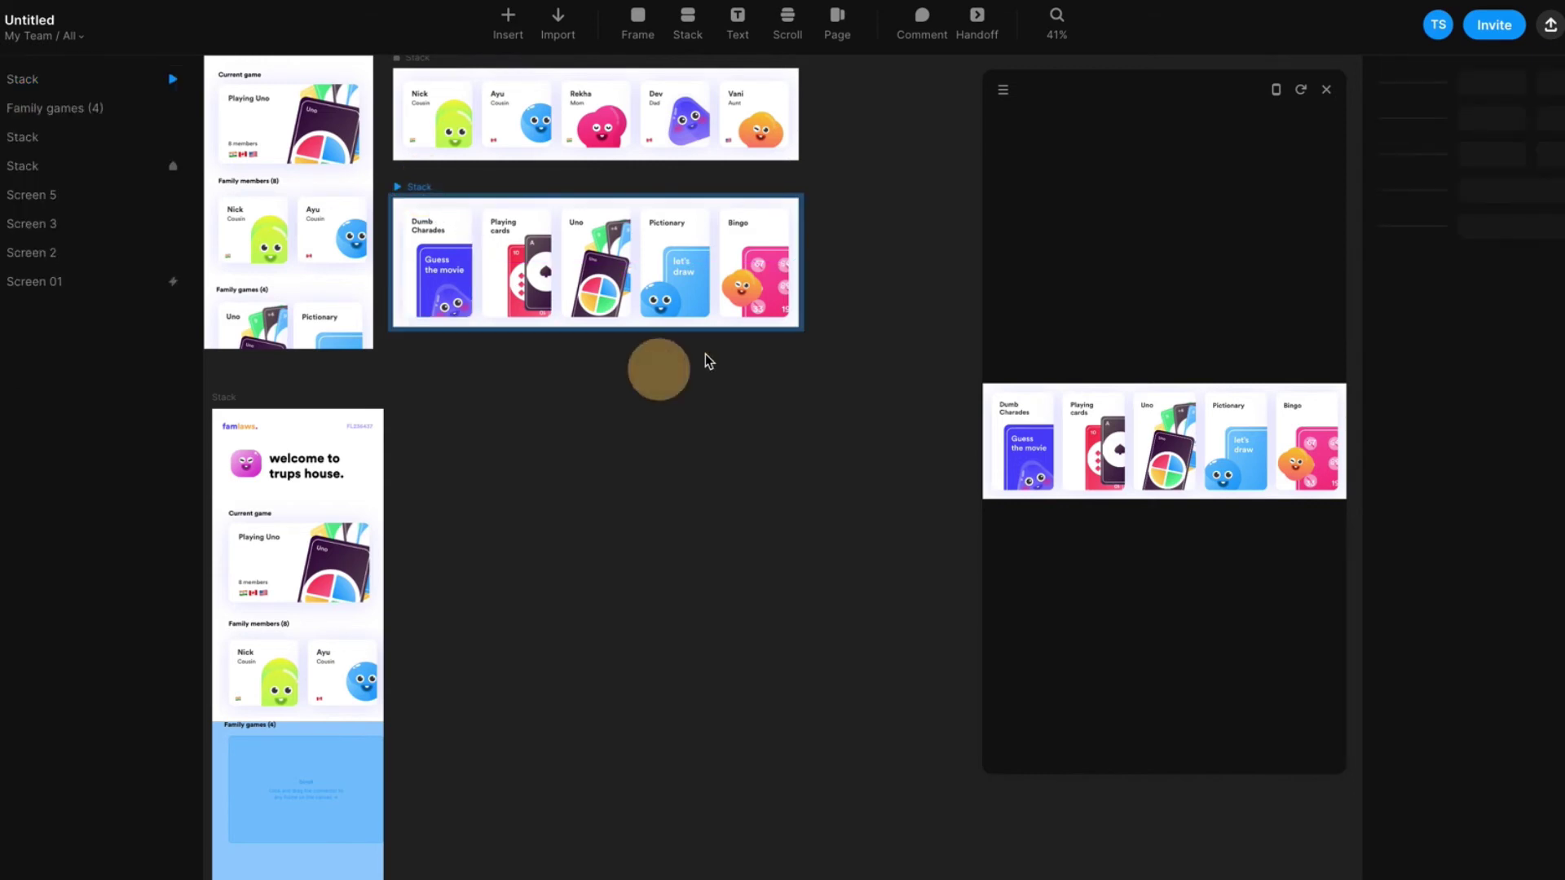
Set the height of the empty scroll area under the Family games title to 312
scroll(590, 304, down, 2)
scroll(590, 304, left, 2)
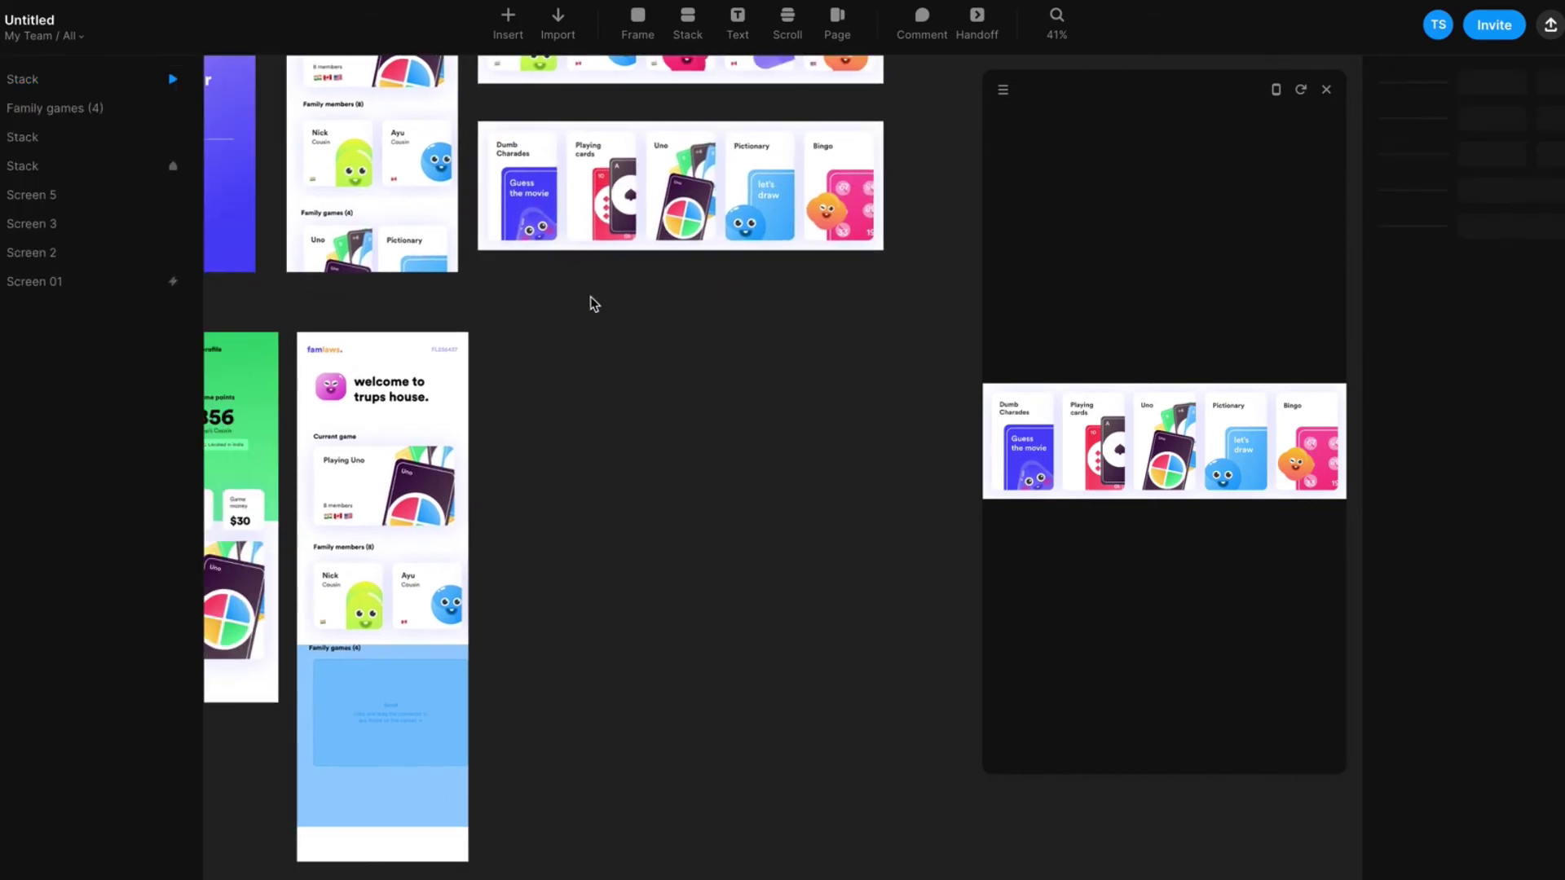
click(388, 713)
click(497, 118)
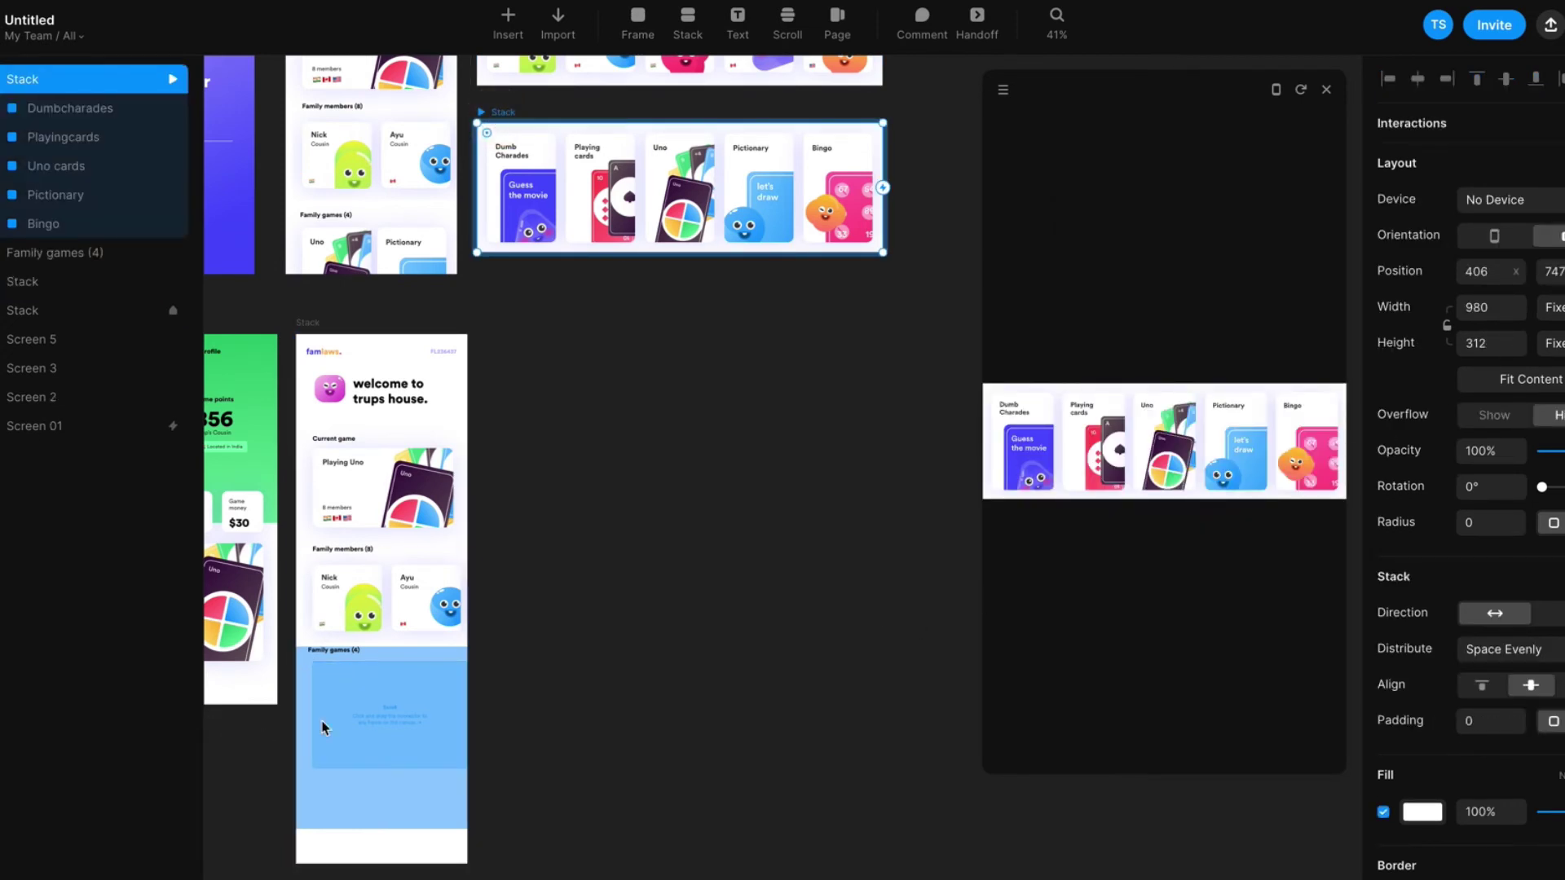
click(340, 713)
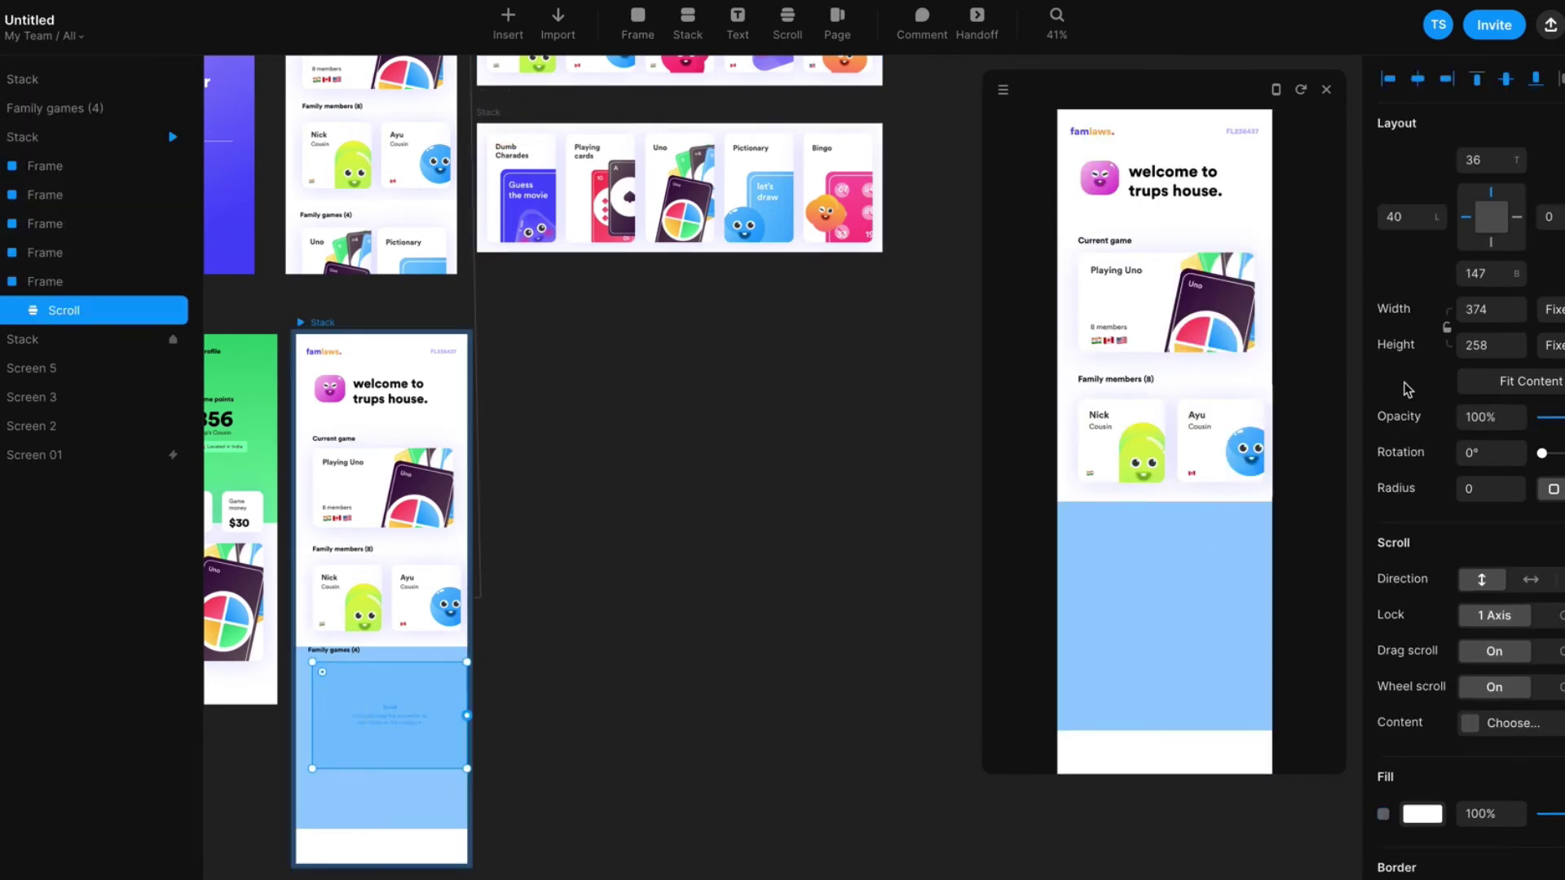
click(1495, 342)
text(312)
key(Return)
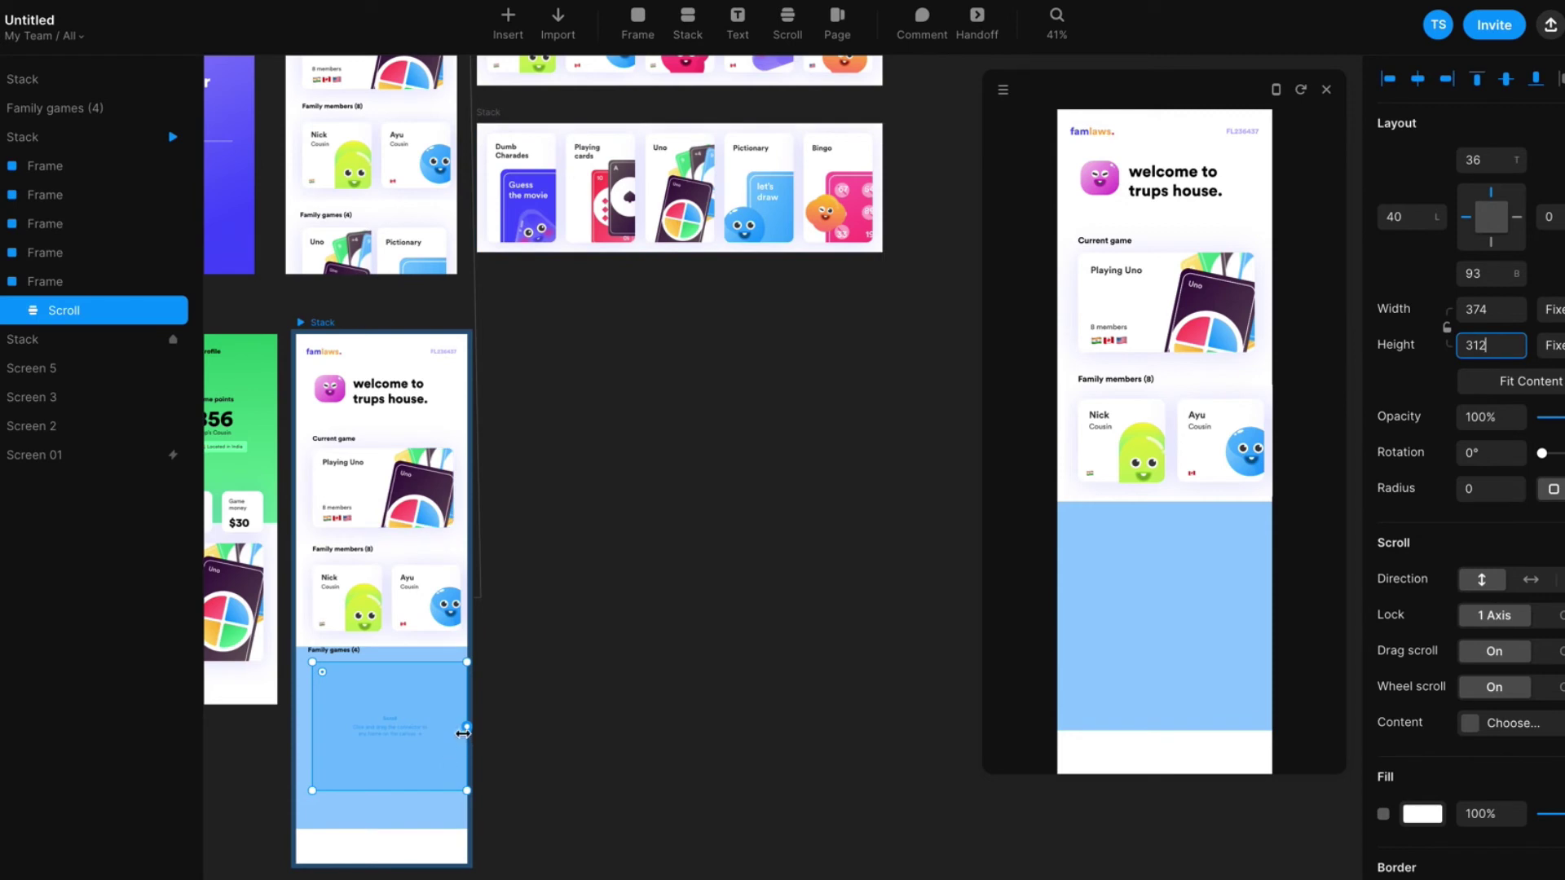
Connect the Family games scroll area to the game cards stack with horizontal scrolling, and turn off its parent frame's blue fill
drag(467, 726, 580, 248)
click(1523, 579)
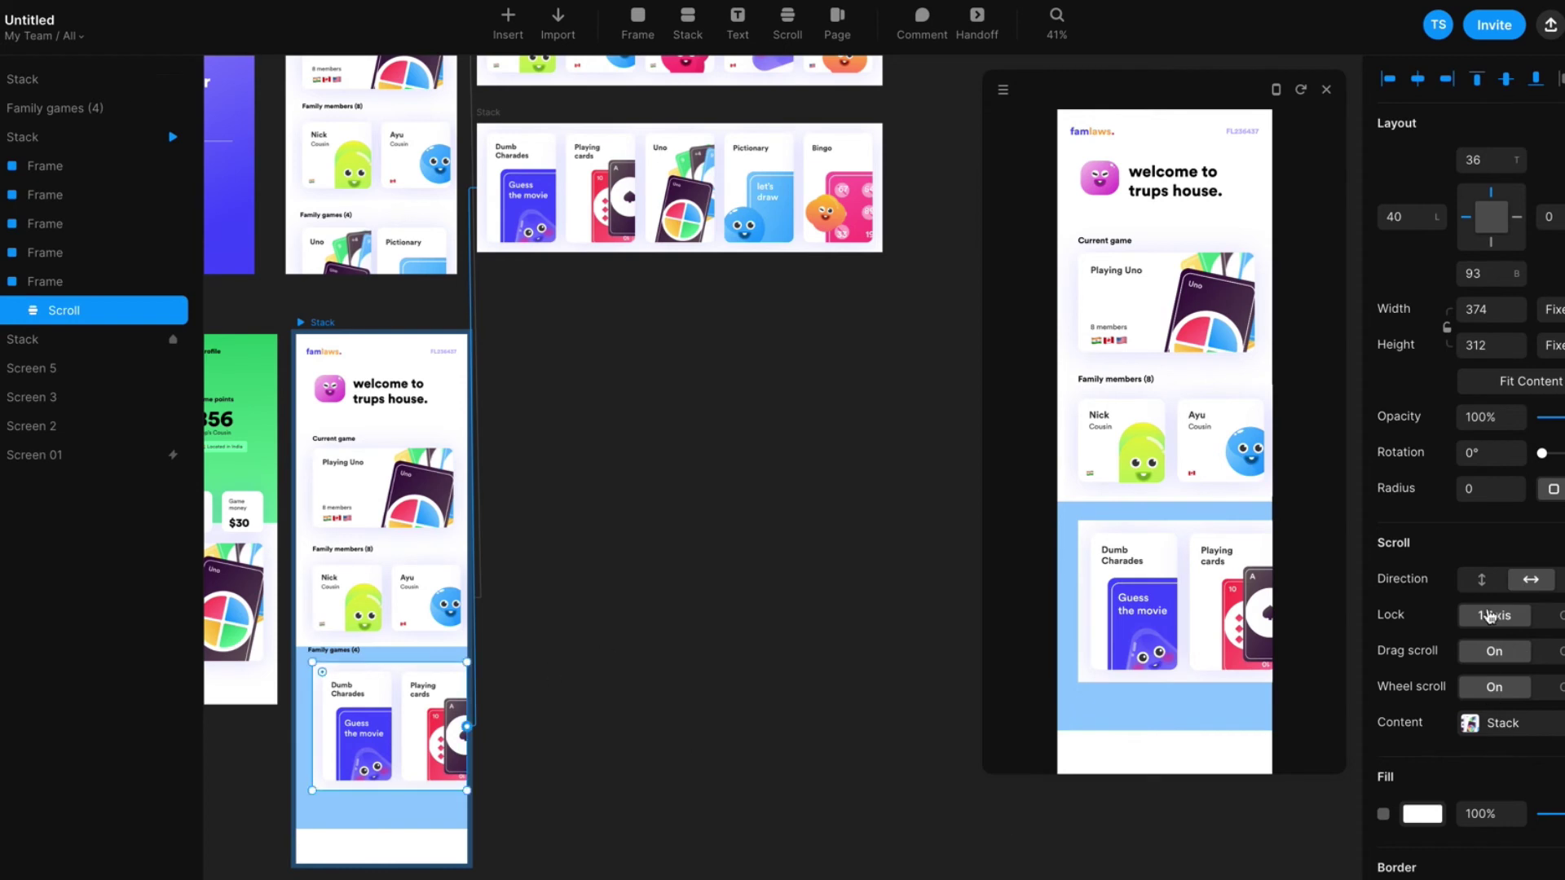
click(417, 655)
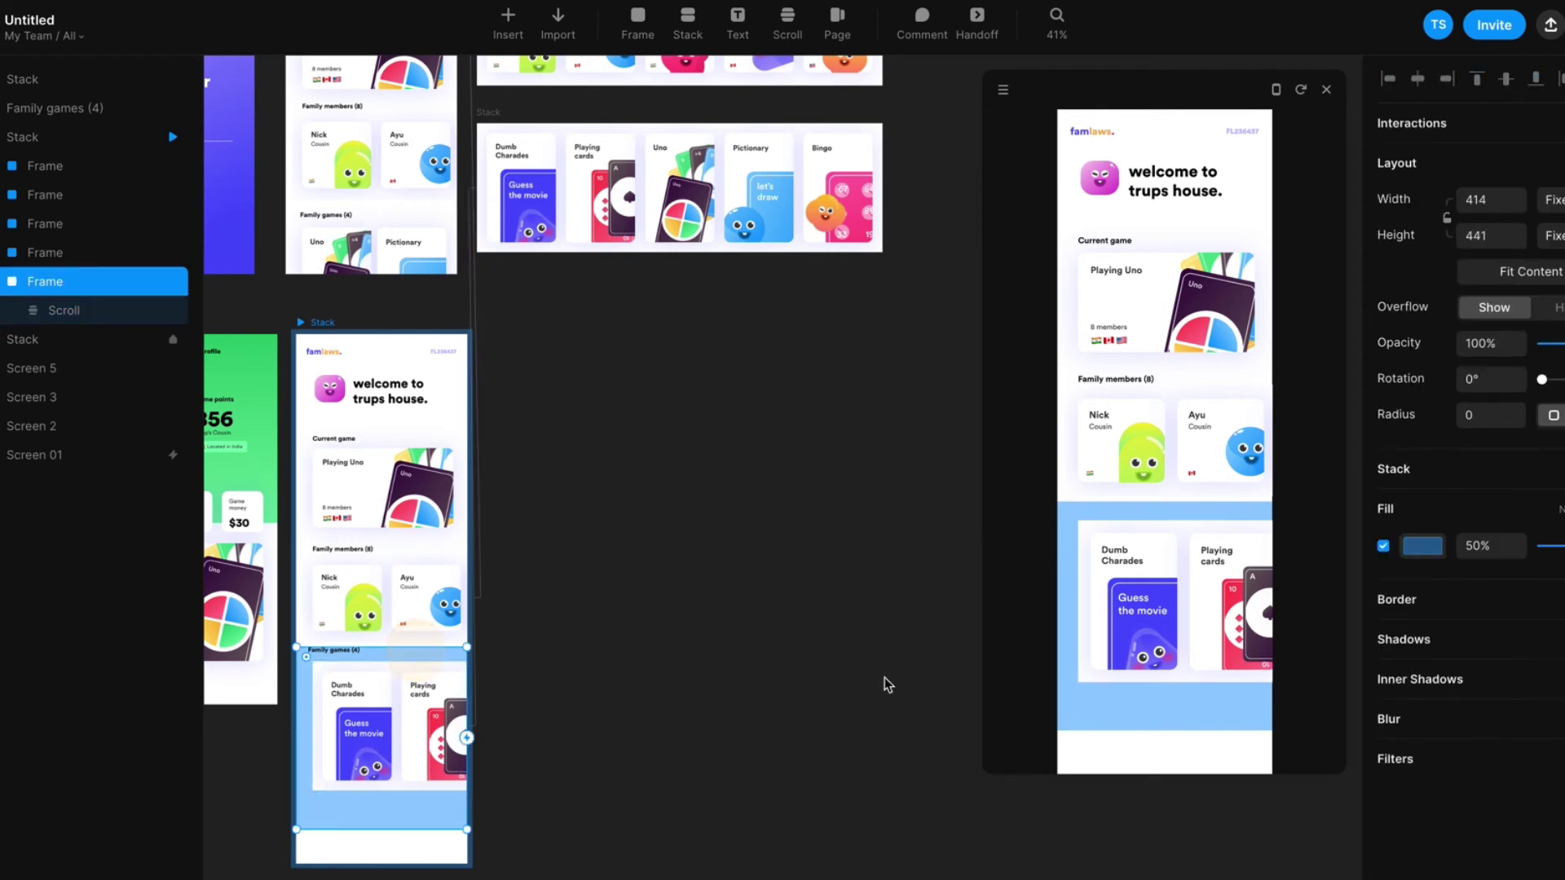
click(1383, 546)
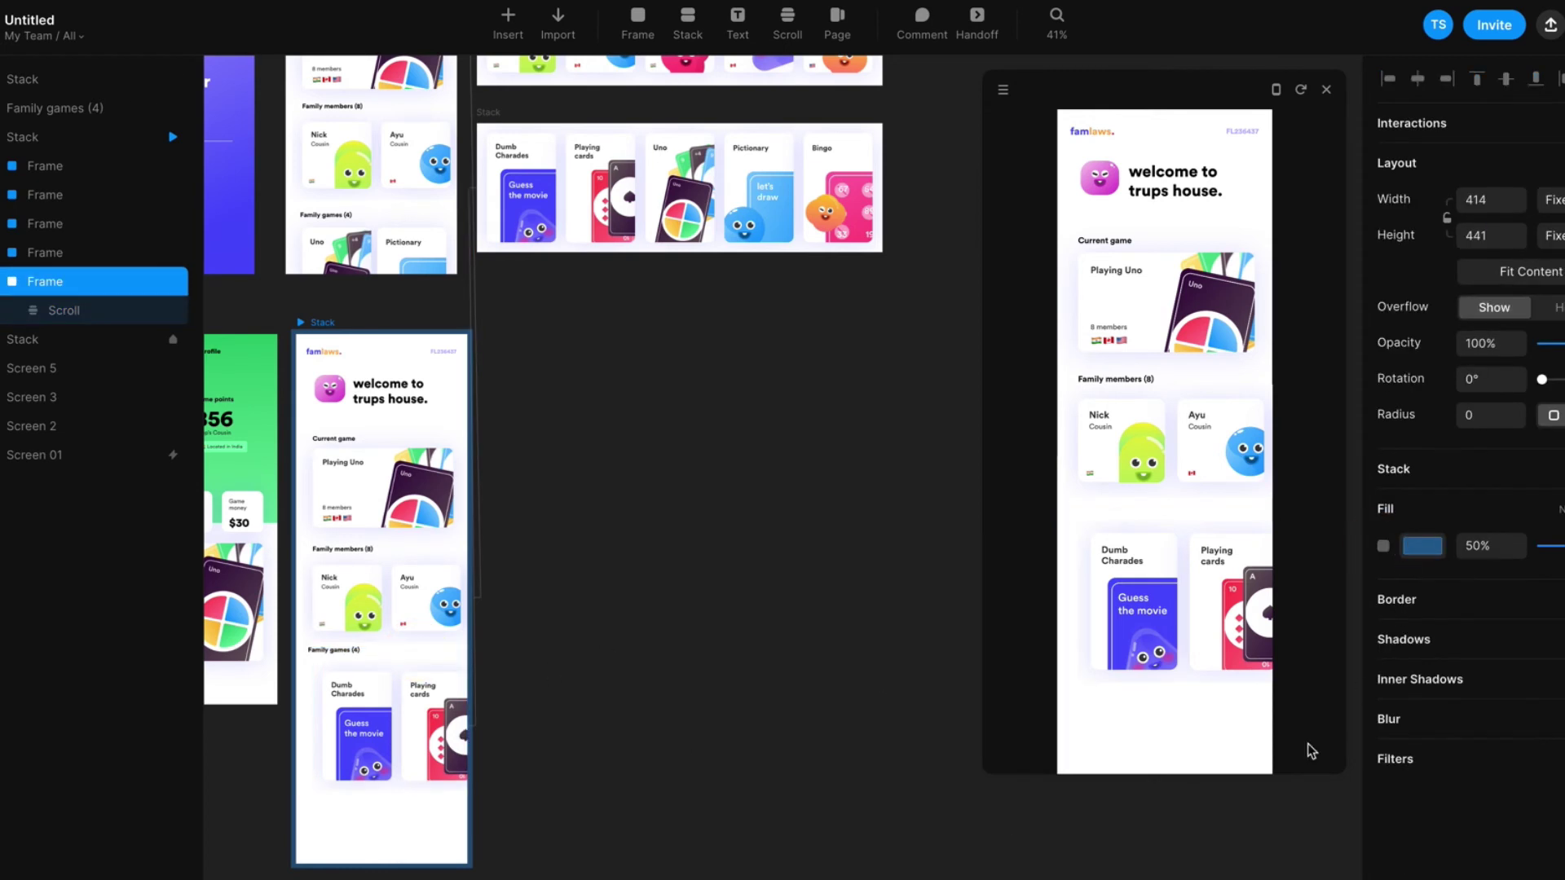
Test the sideways scrolling of the family members and Family games rows in the preview
scroll(1150, 454, right, 10)
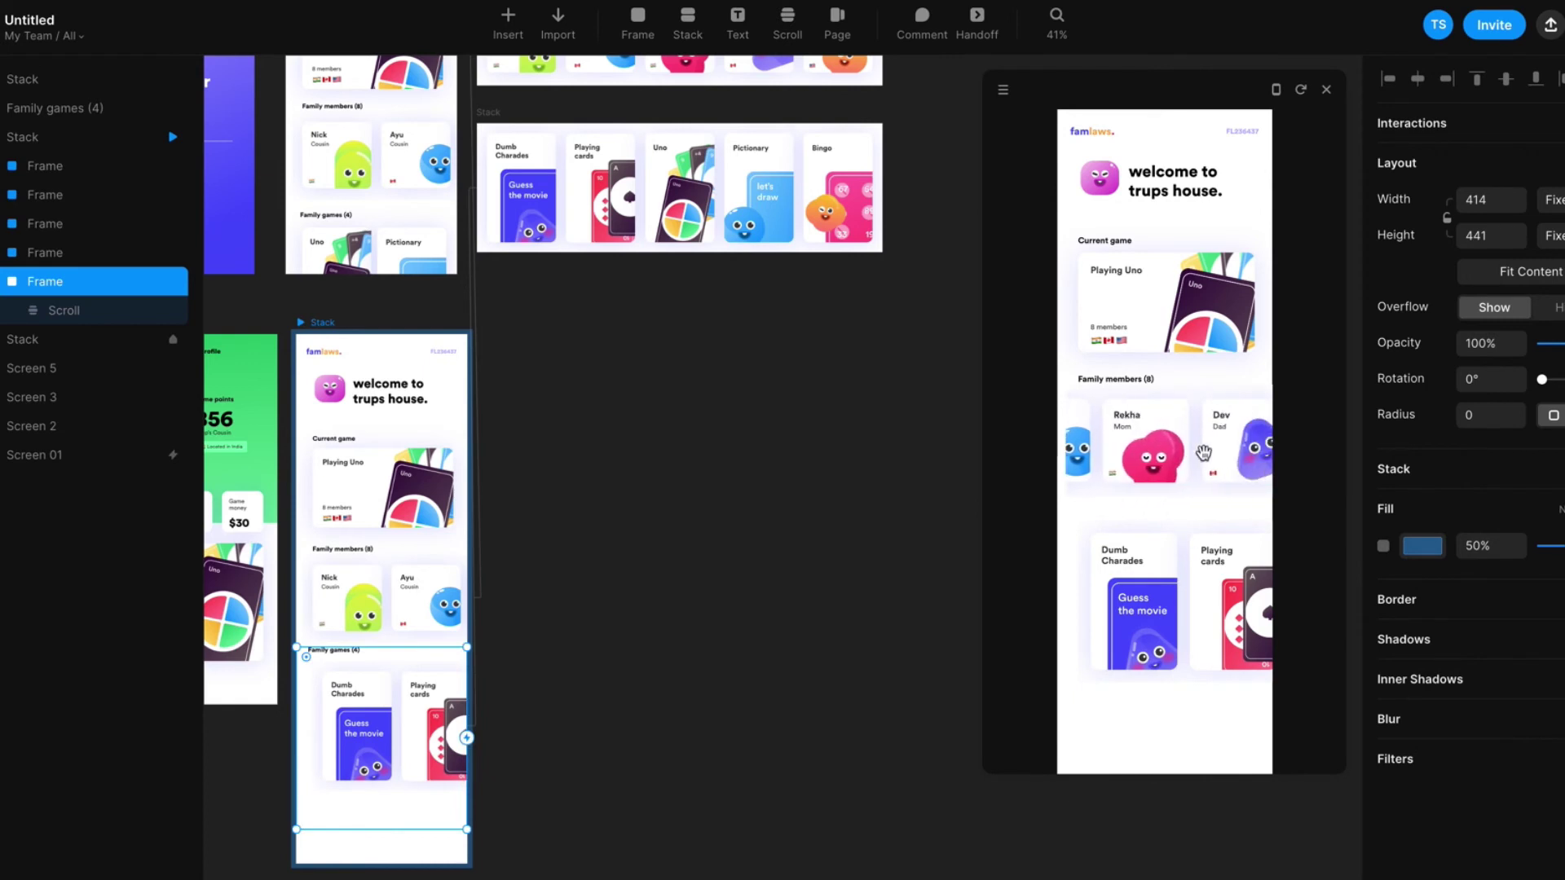
scroll(1180, 454, left, 10)
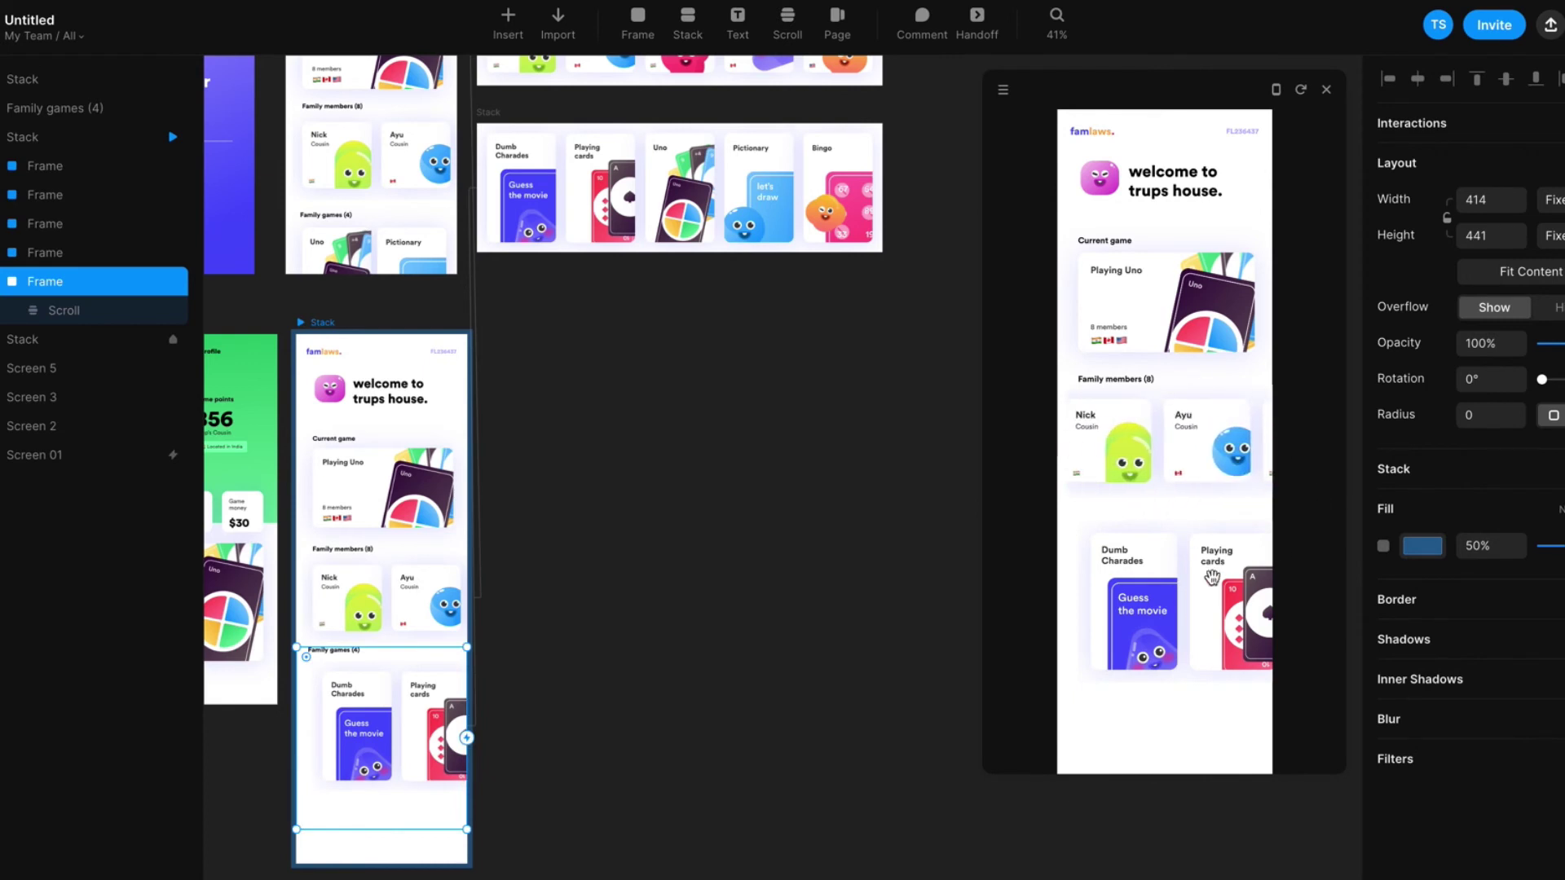
scroll(1217, 604, right, 8)
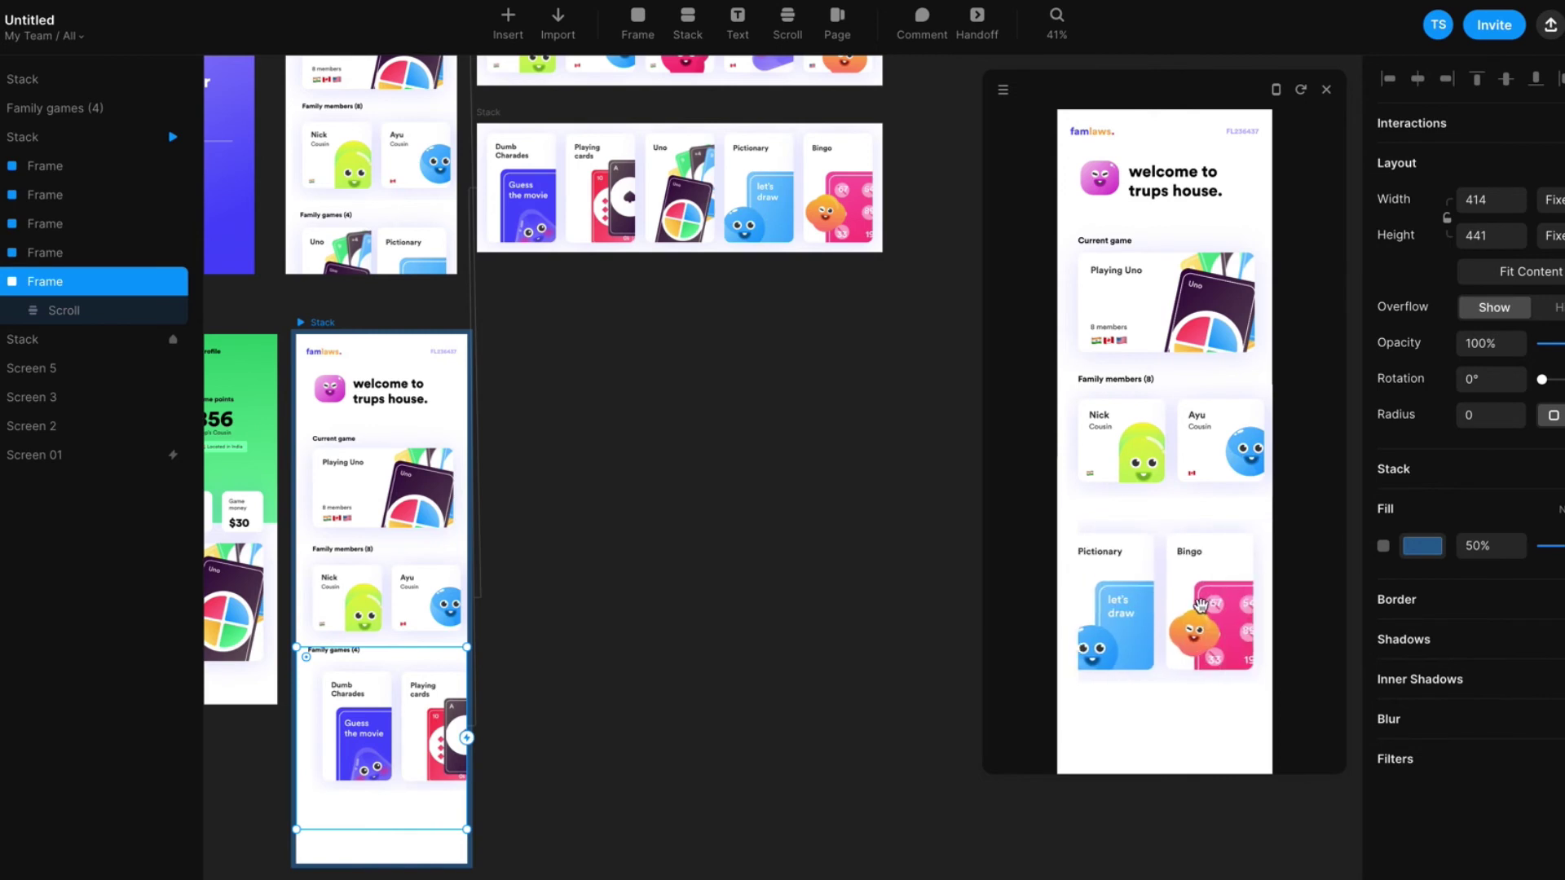
scroll(1255, 609, left, 3)
scroll(1290, 616, left, 3)
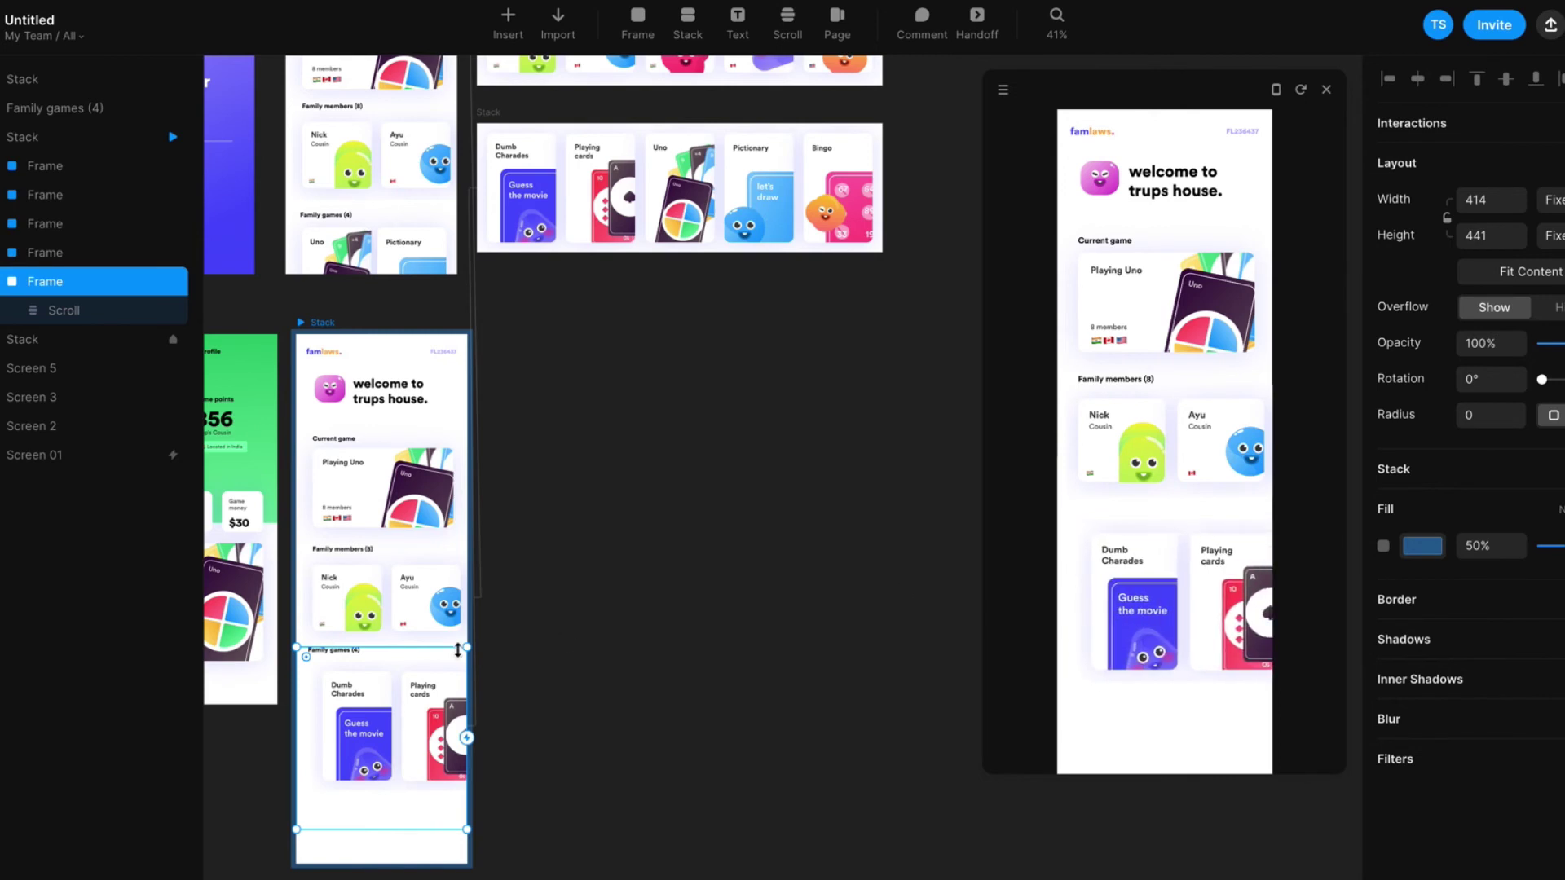
Lower the Family games (4) title to just above its cards and left-align it with the Family members (8) title
click(549, 667)
mouse_move(334, 658)
mouse_down()
mouse_move(364, 670)
mouse_move(349, 662)
mouse_move(587, 89)
mouse_move(359, 734)
mouse_move(339, 644)
mouse_move(353, 666)
mouse_up()
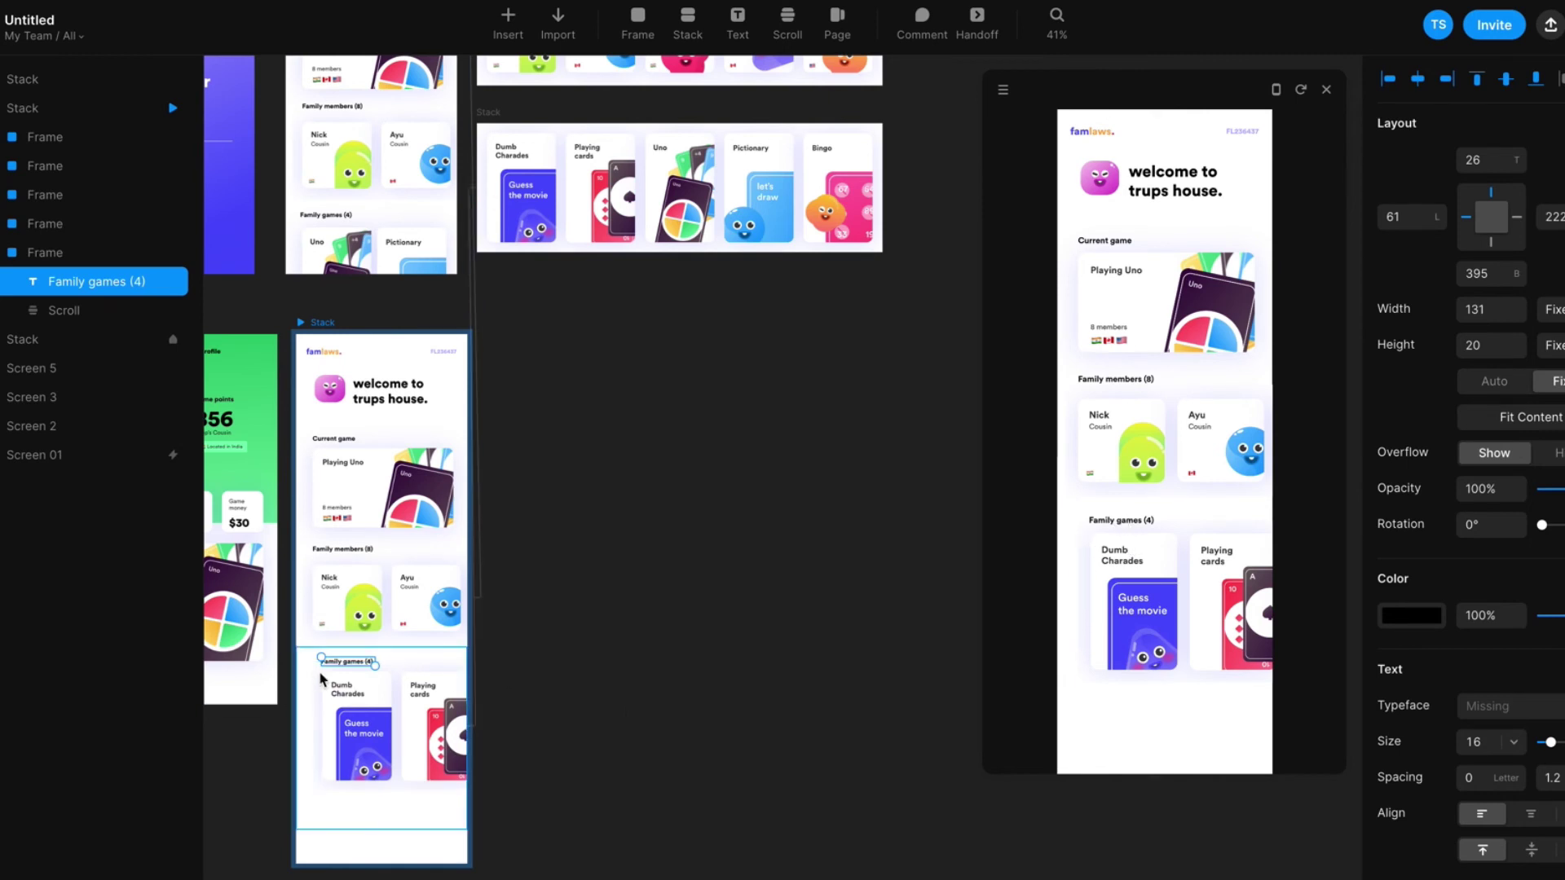
shift+click(331, 548)
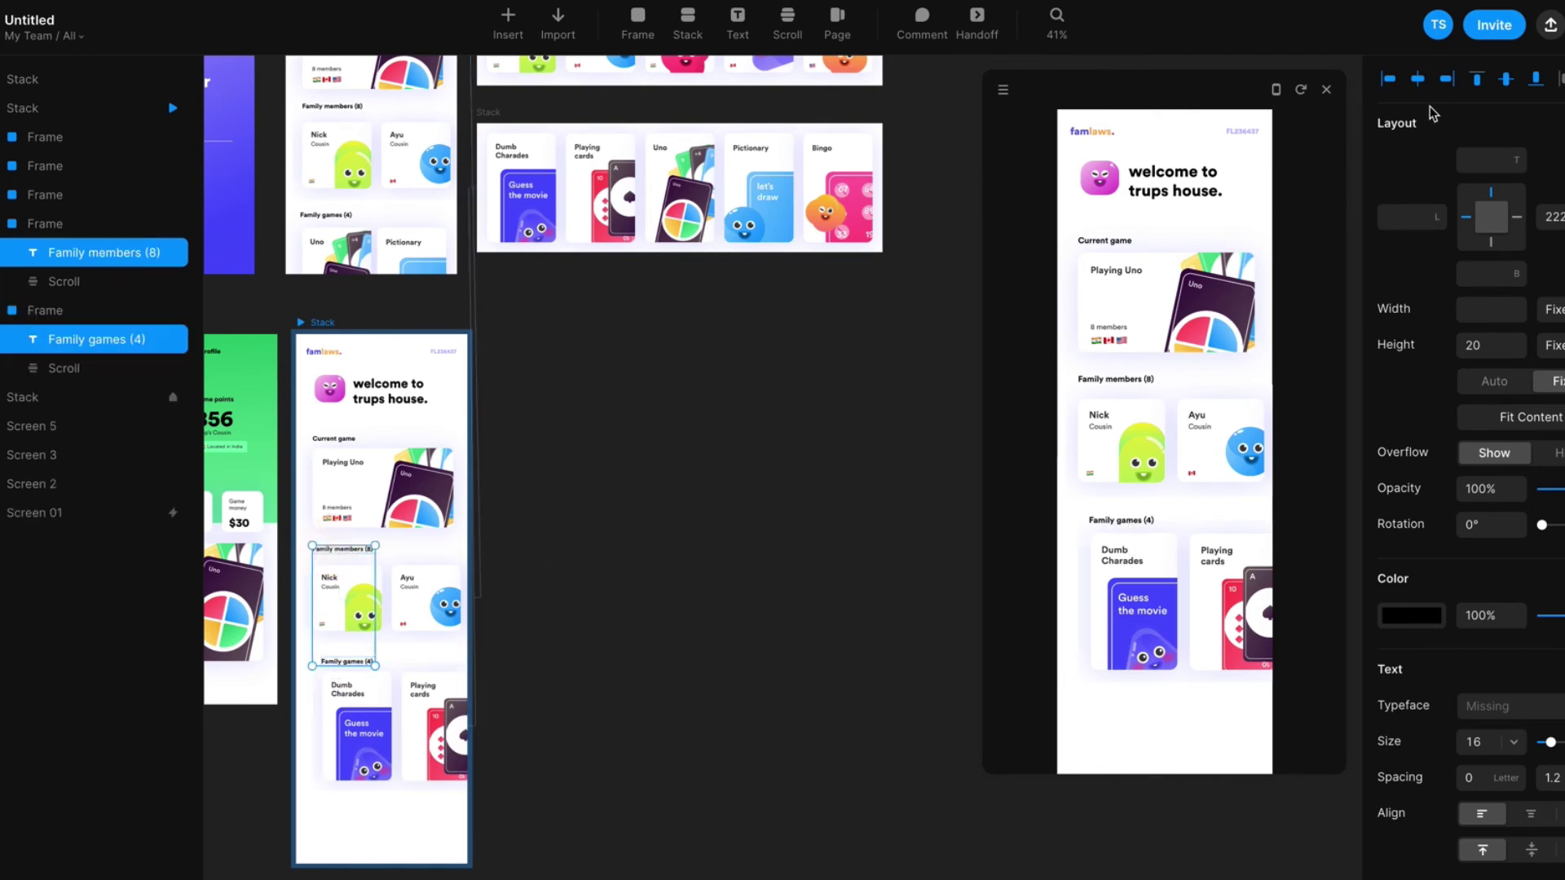
click(1390, 80)
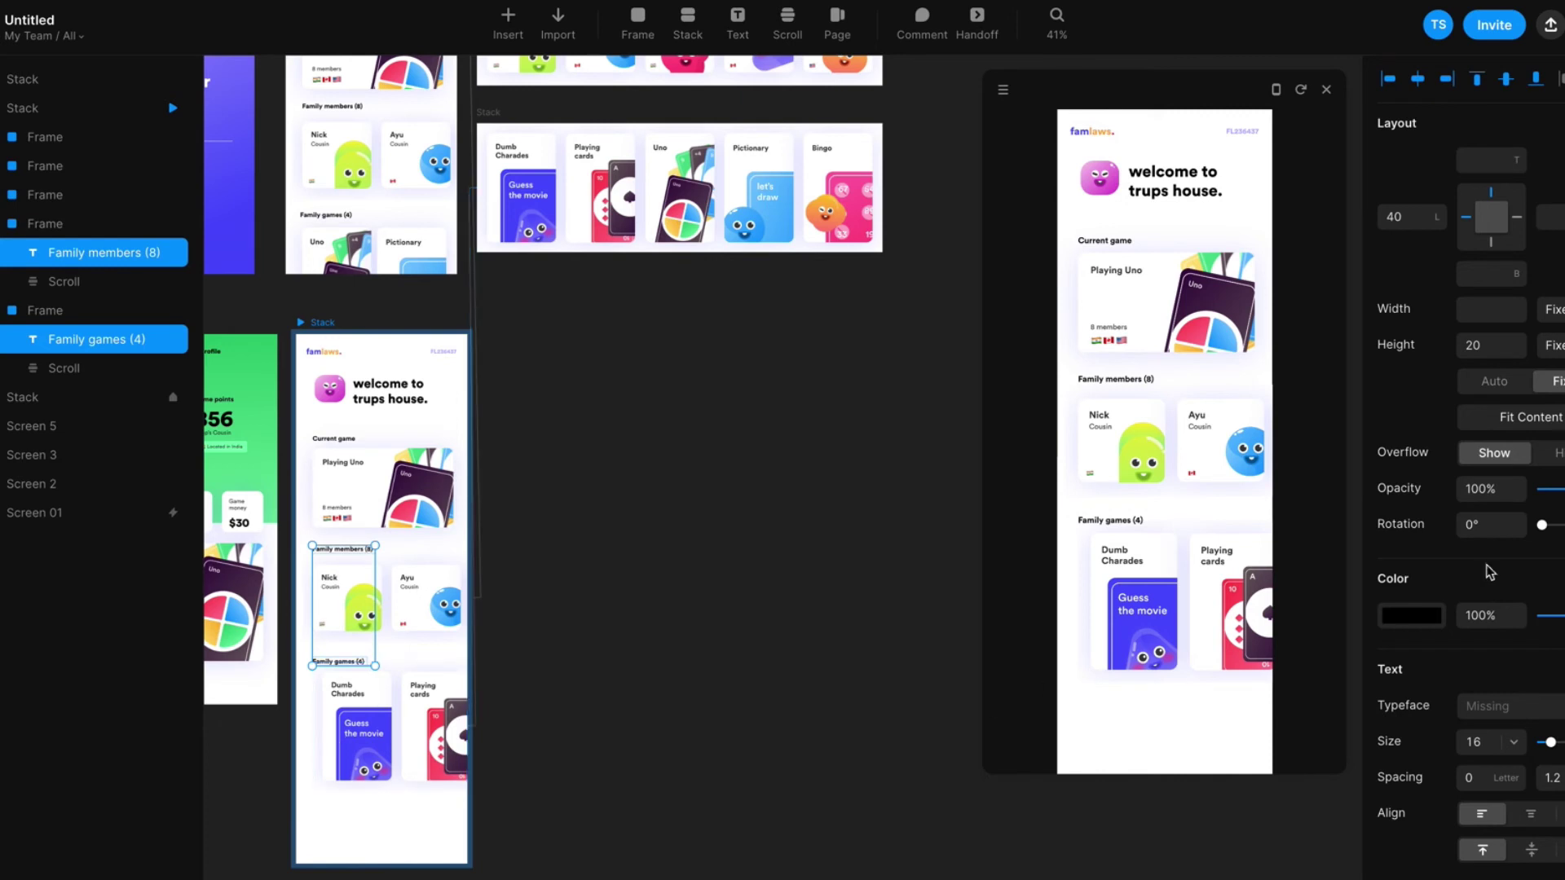
Shift the Family games scroll area left to a left offset of about 5 within its frame
click(305, 755)
click(375, 724)
drag(359, 733, 347, 739)
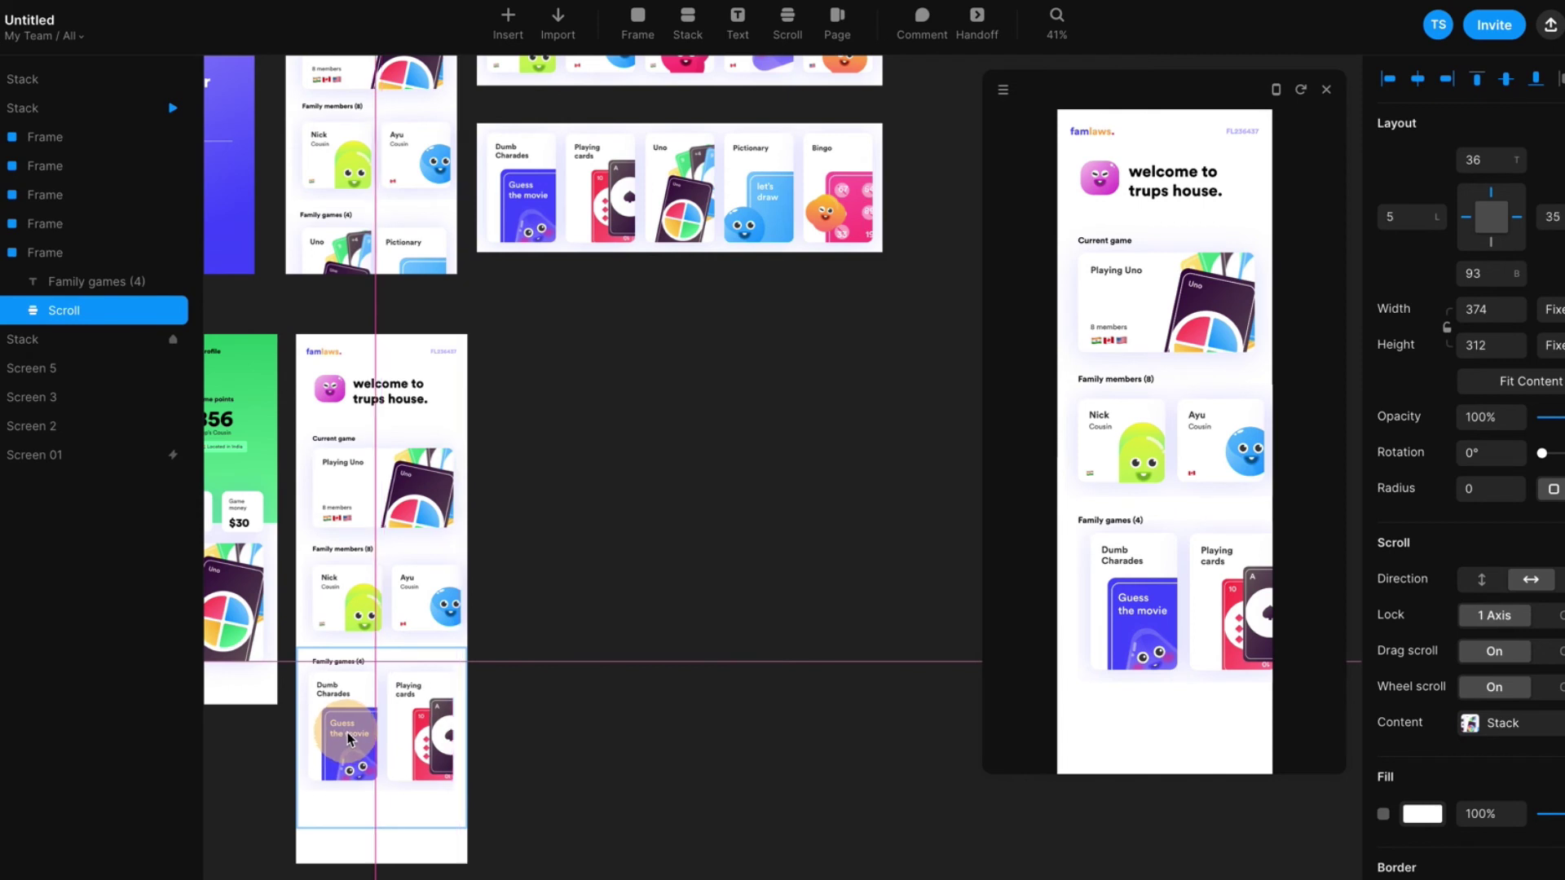
click(646, 723)
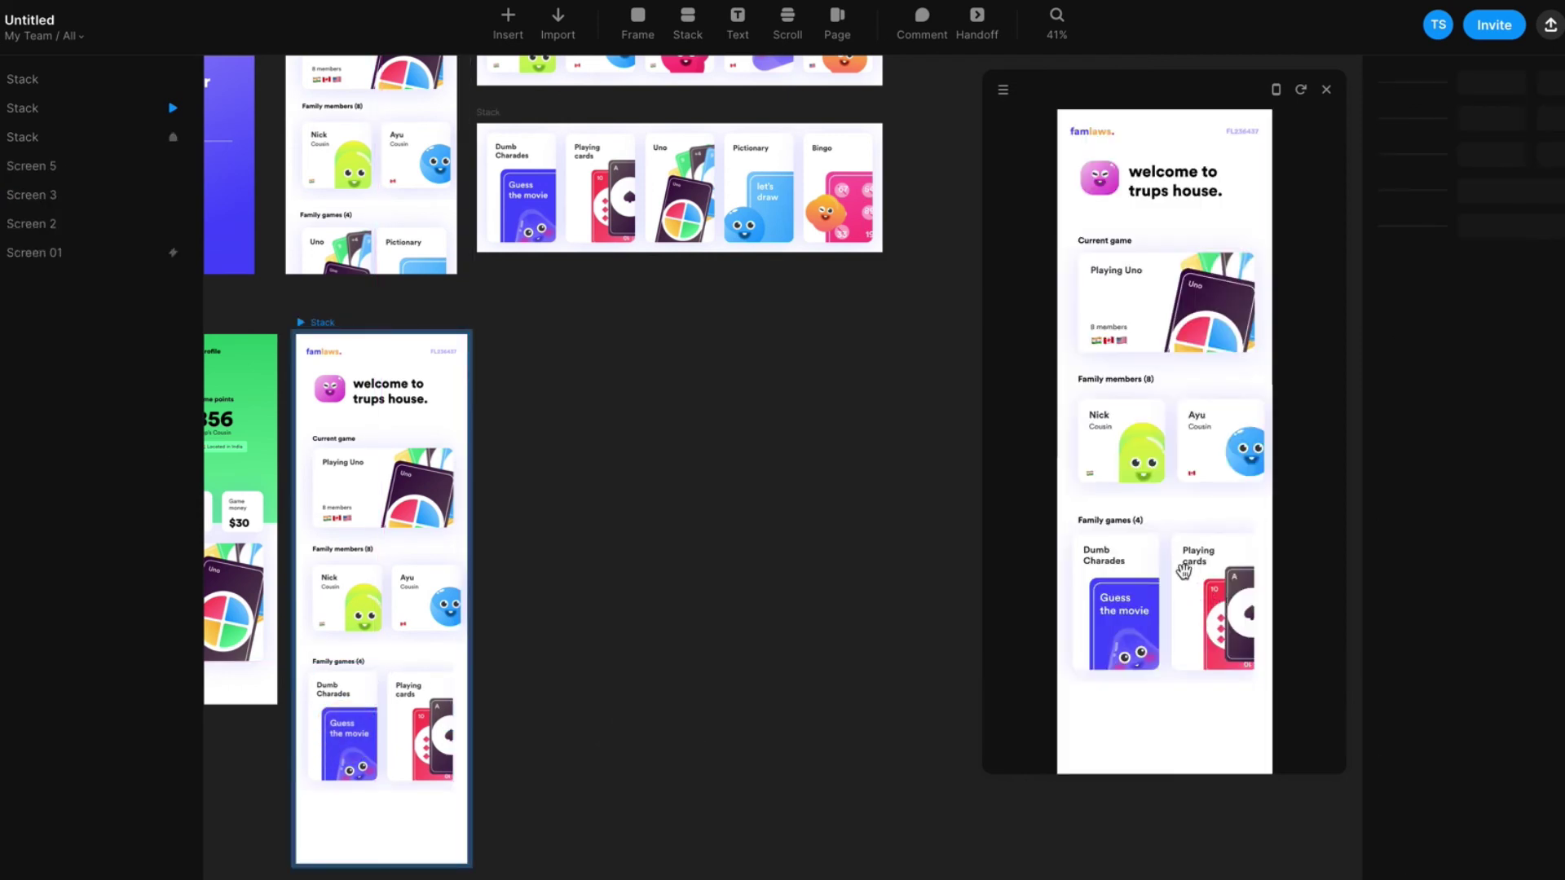
Recheck in the preview how both card rows scroll sideways with the repositioned games row
drag(1189, 432, 1128, 443)
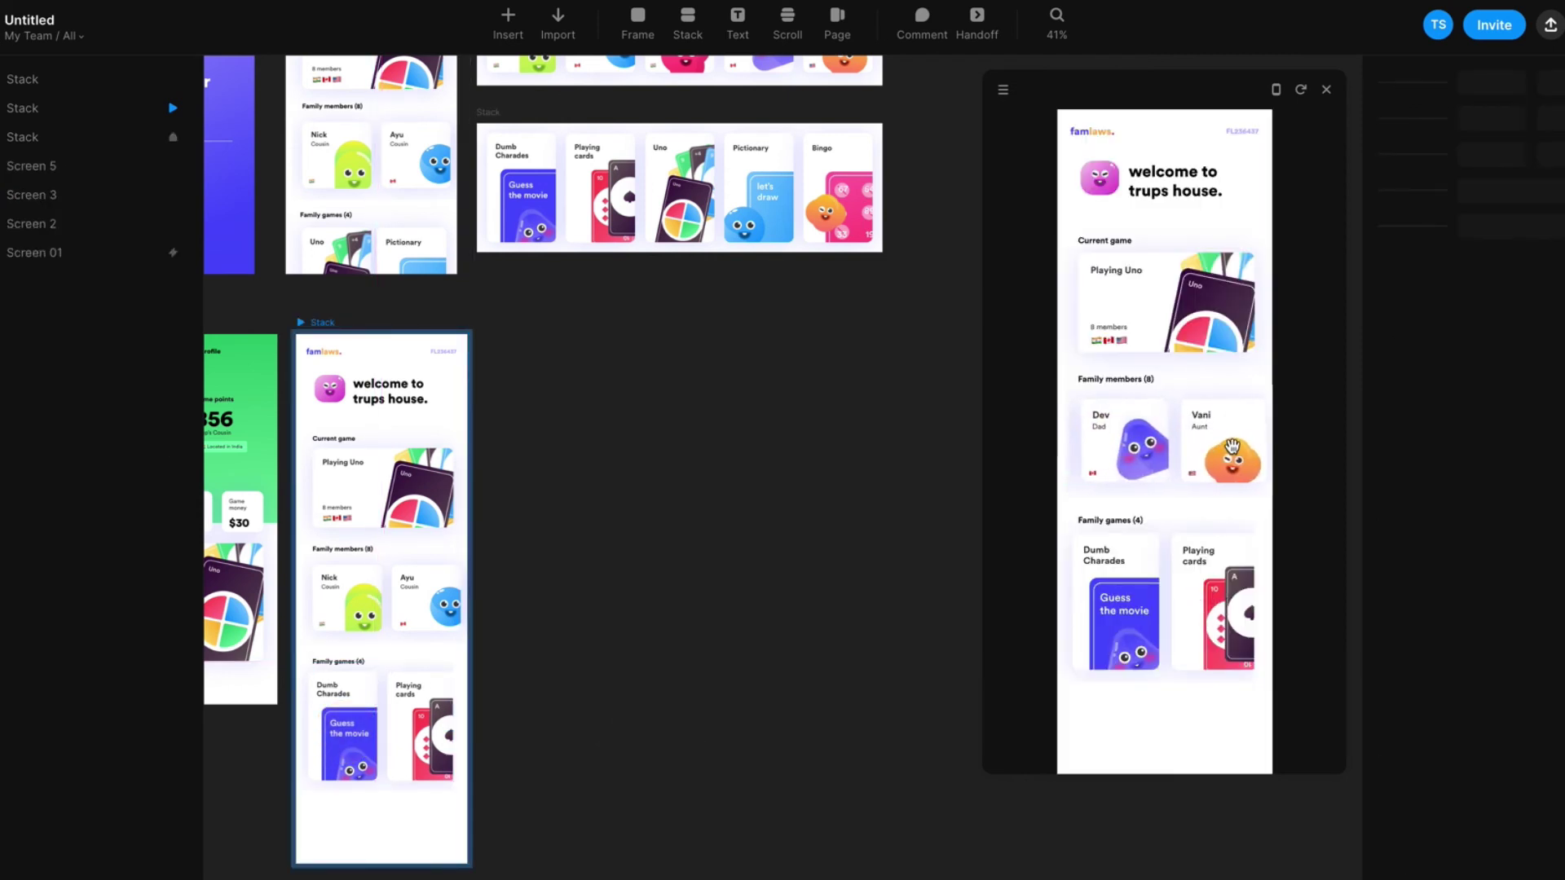
drag(1213, 603, 1271, 647)
drag(1116, 593, 1198, 574)
drag(1133, 436, 1263, 462)
scroll(1261, 584, right, 5)
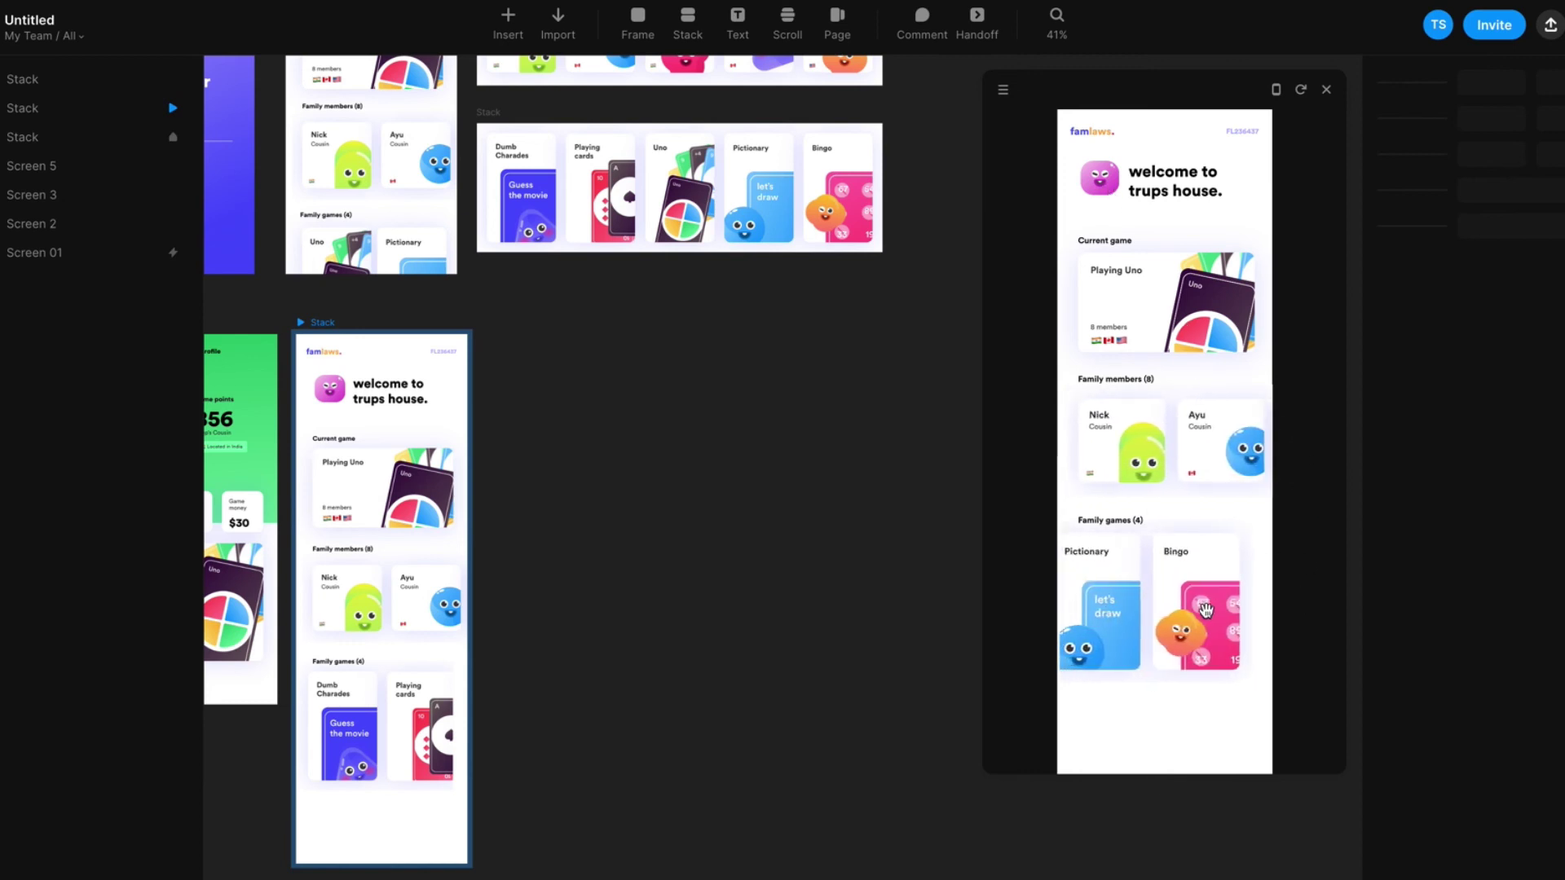
scroll(1222, 603, left, 5)
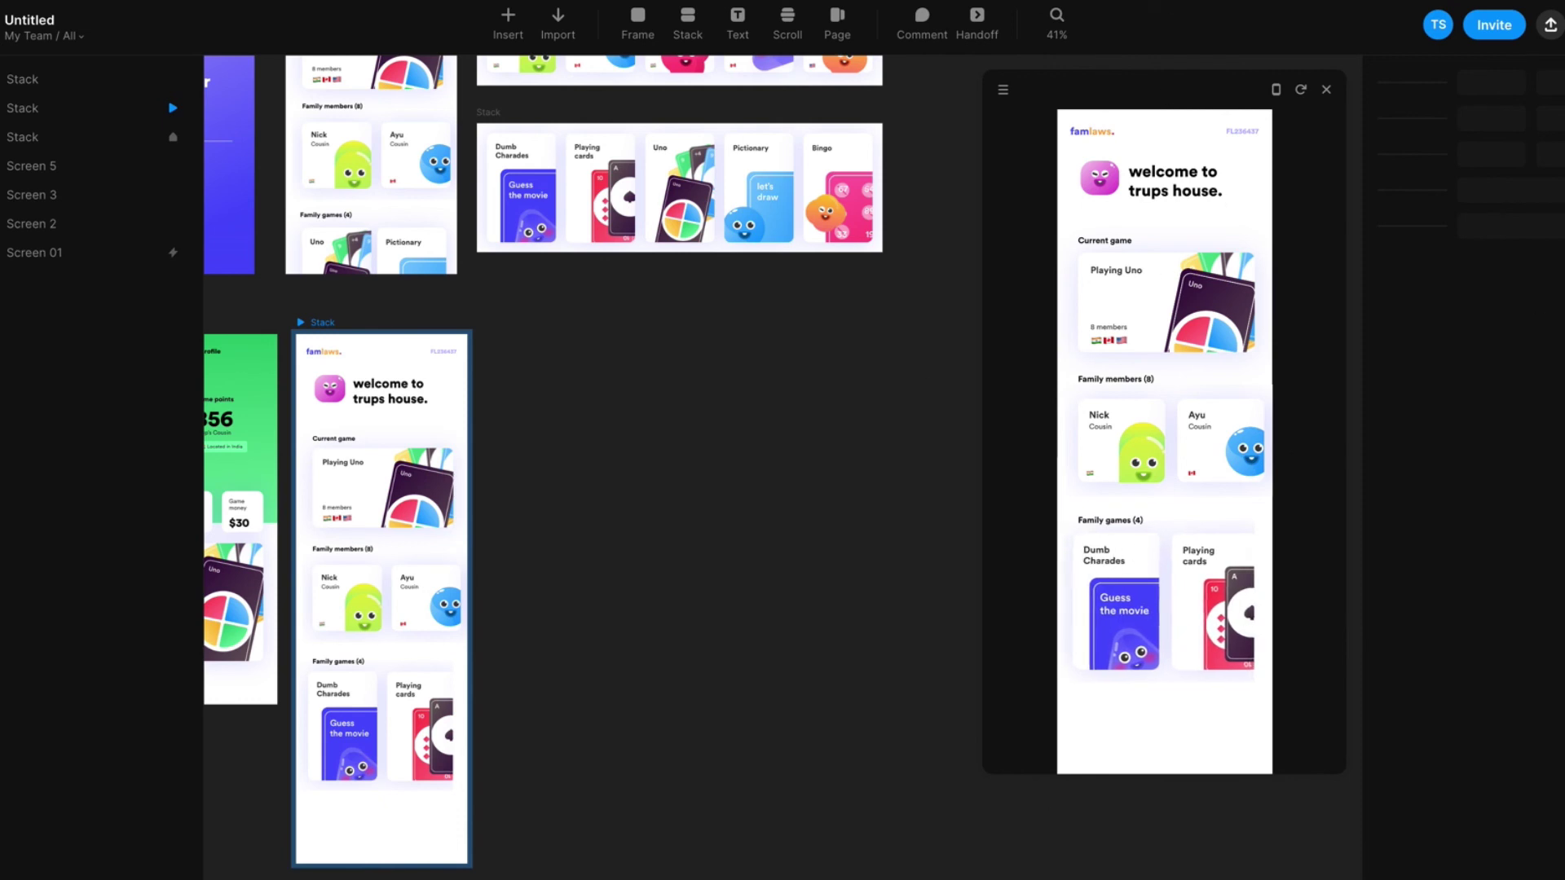
Shorten the home page stack to a height of about 1139, trimming the blank area below the game cards
drag(583, 575, 925, 579)
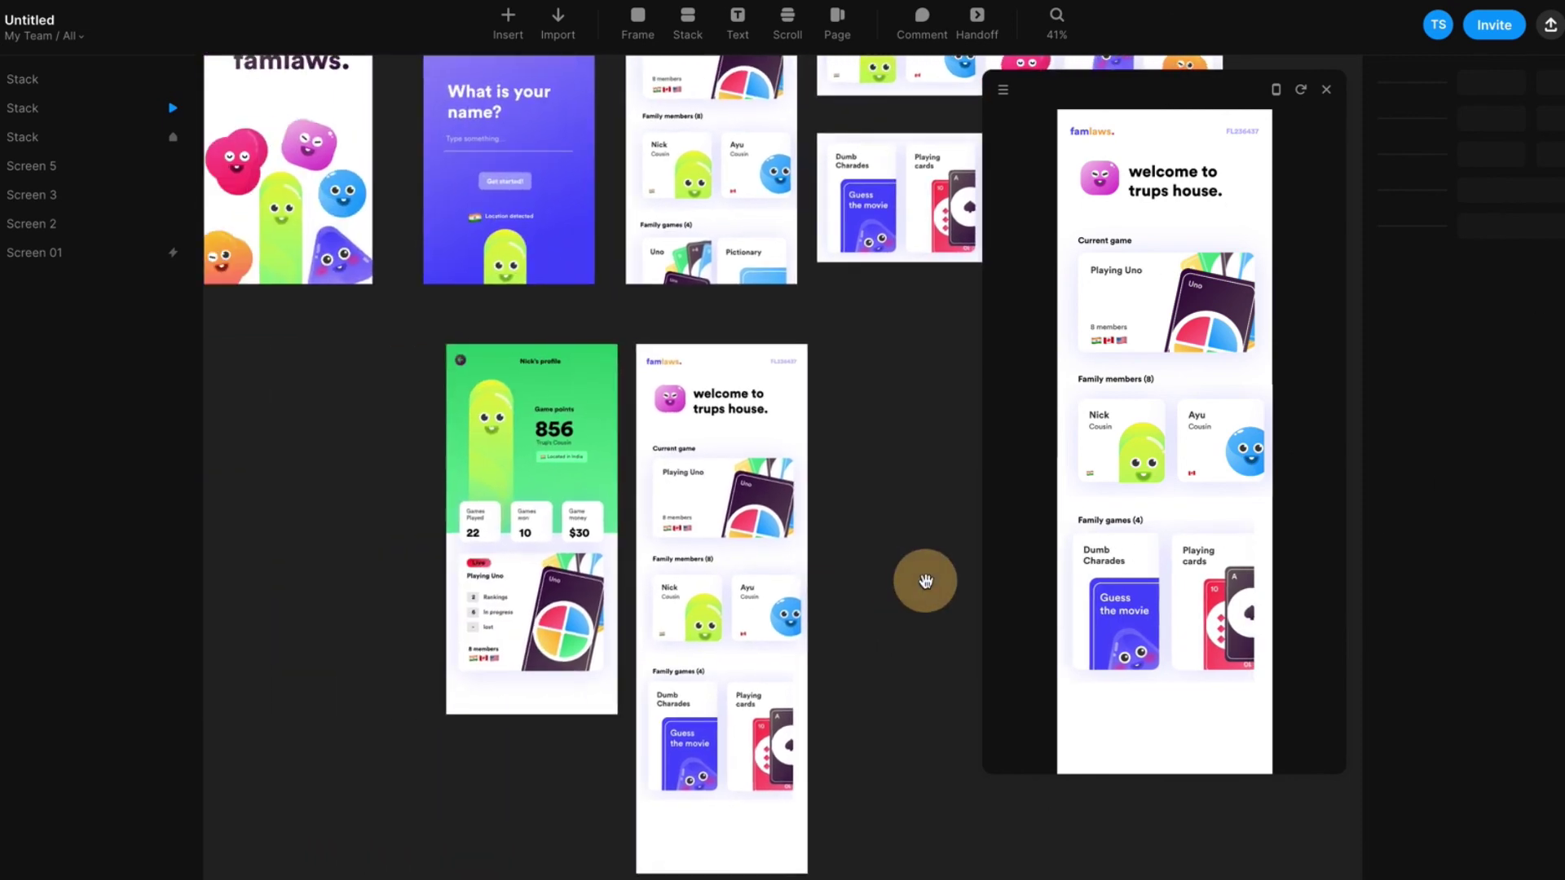
drag(843, 471, 812, 394)
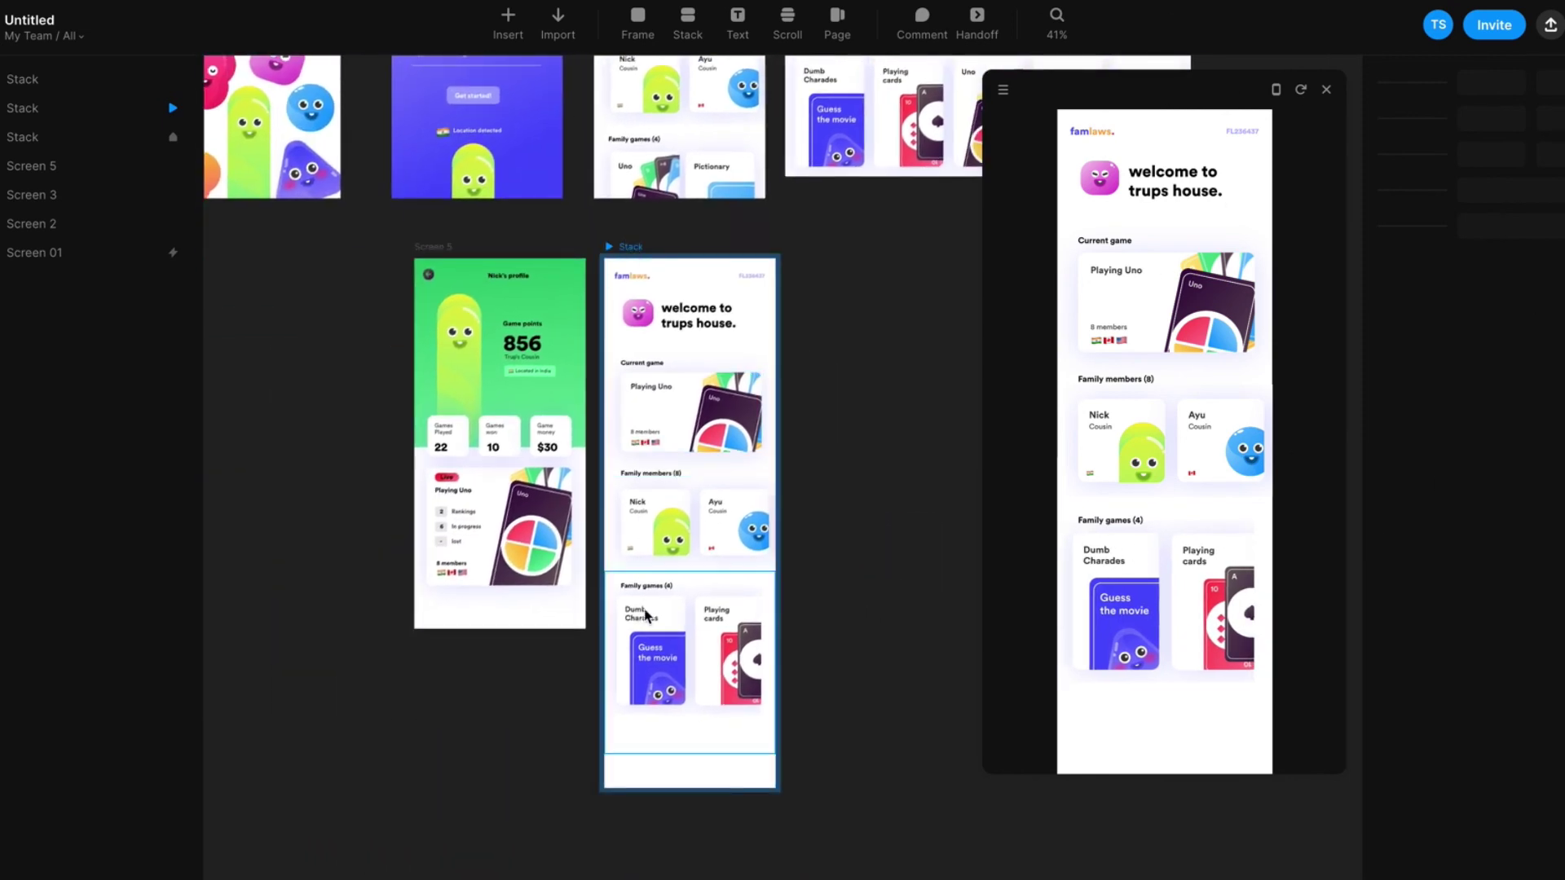
drag(907, 352, 849, 350)
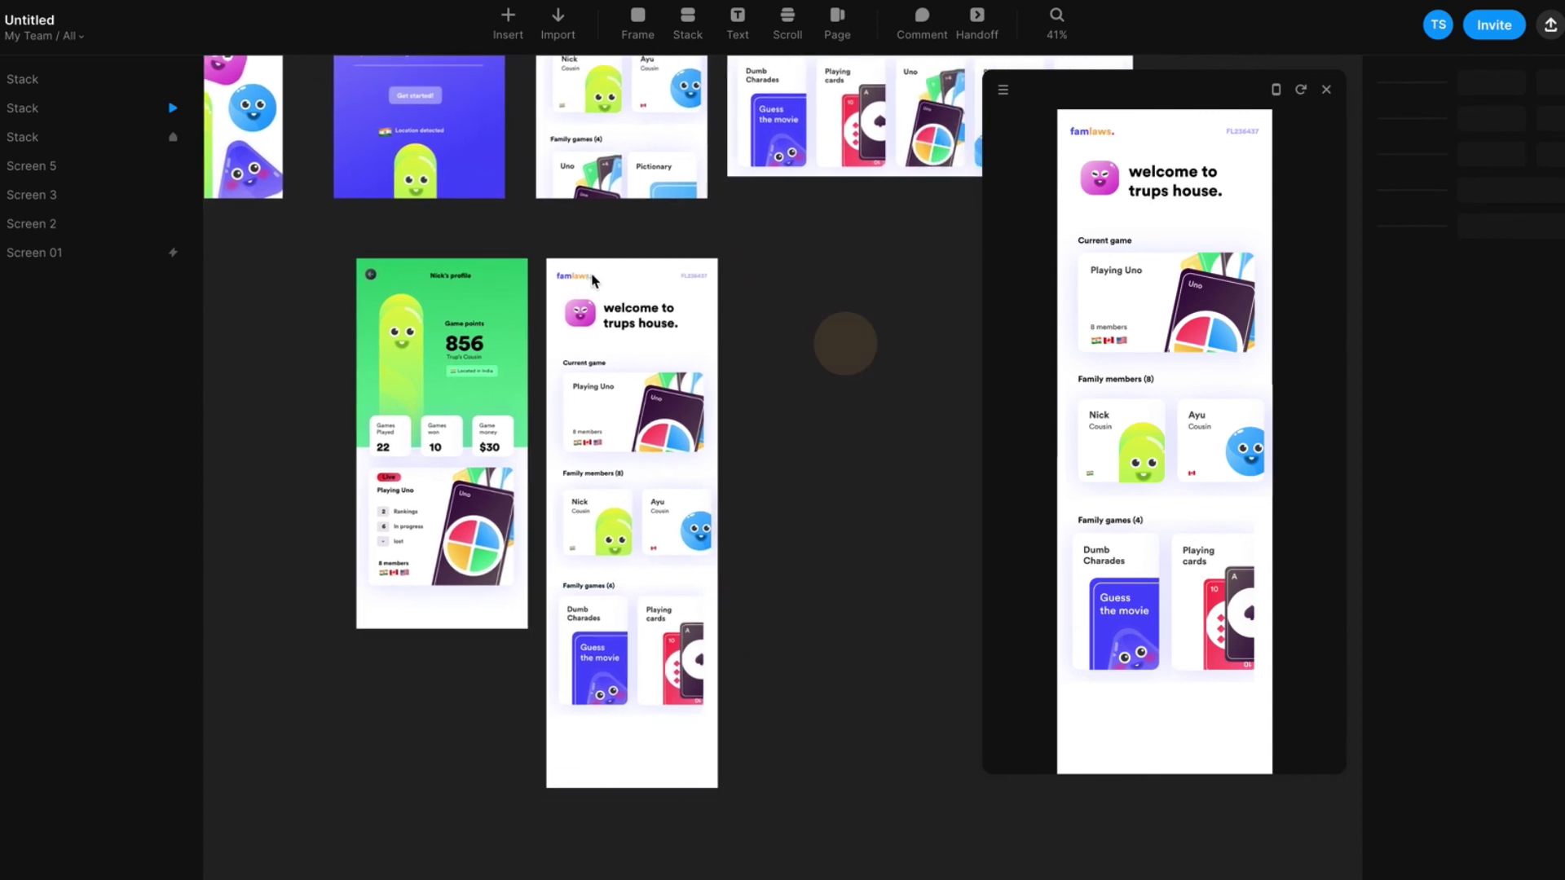
click(581, 247)
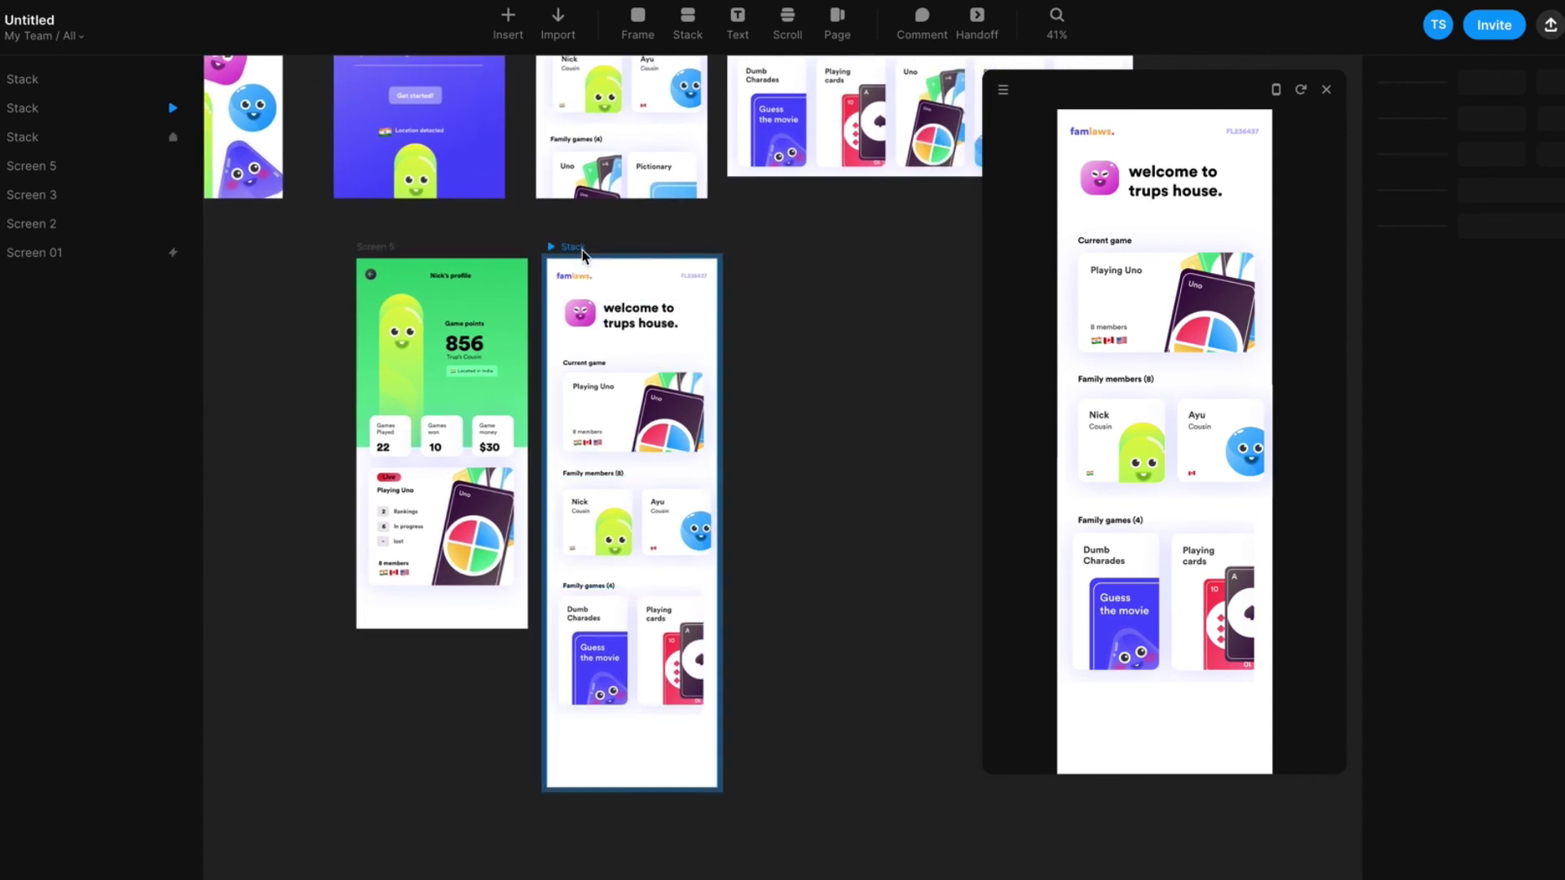
drag(642, 789, 634, 727)
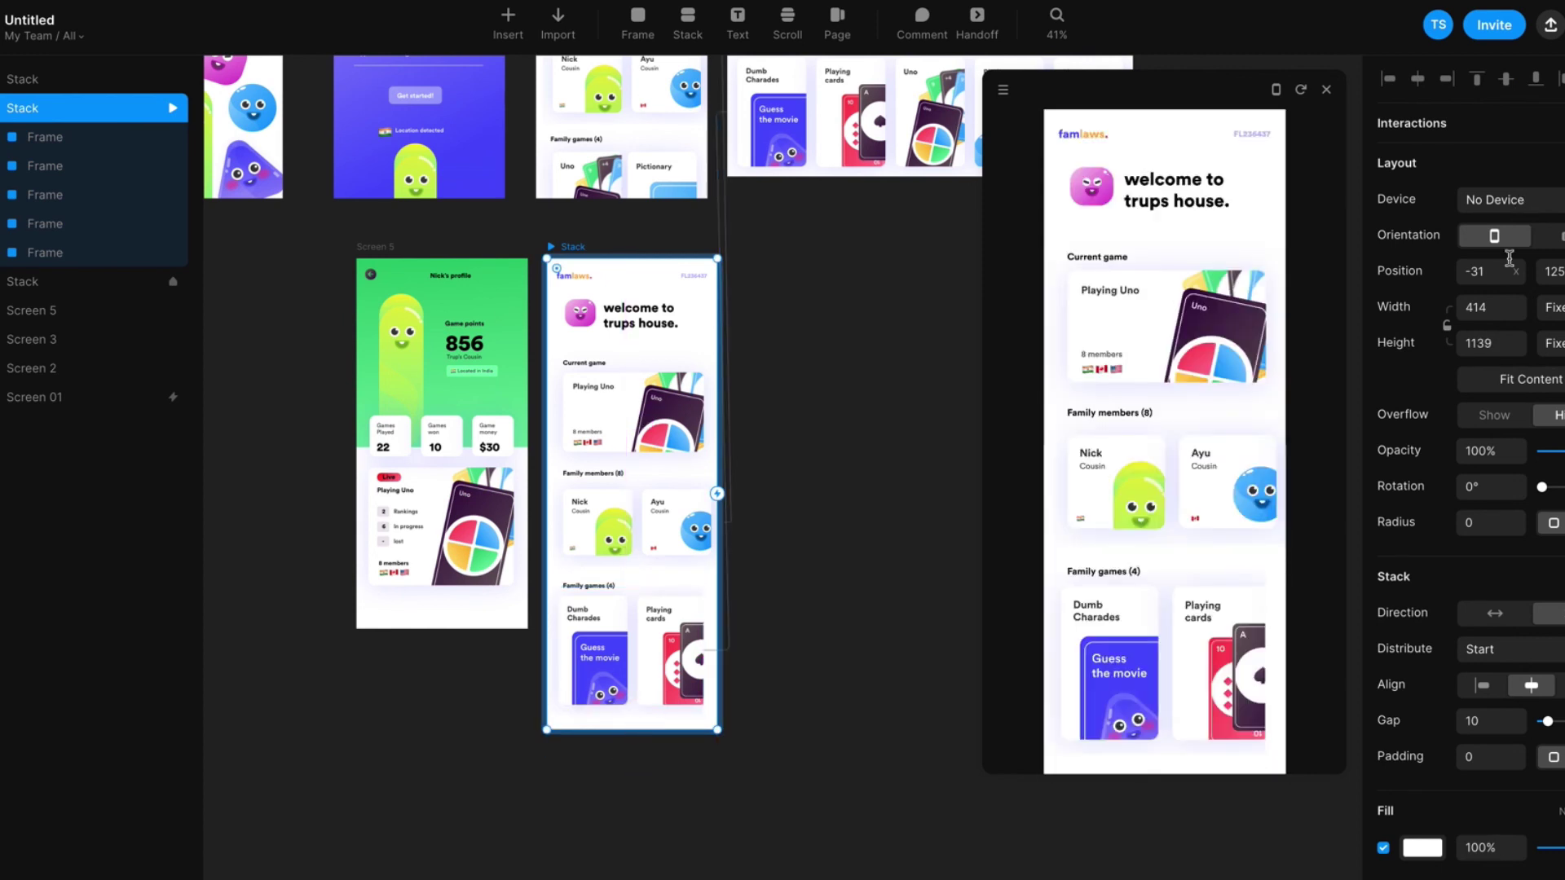
click(1499, 338)
click(1499, 341)
key(Down)
key(Down)
key(Down)
click(785, 478)
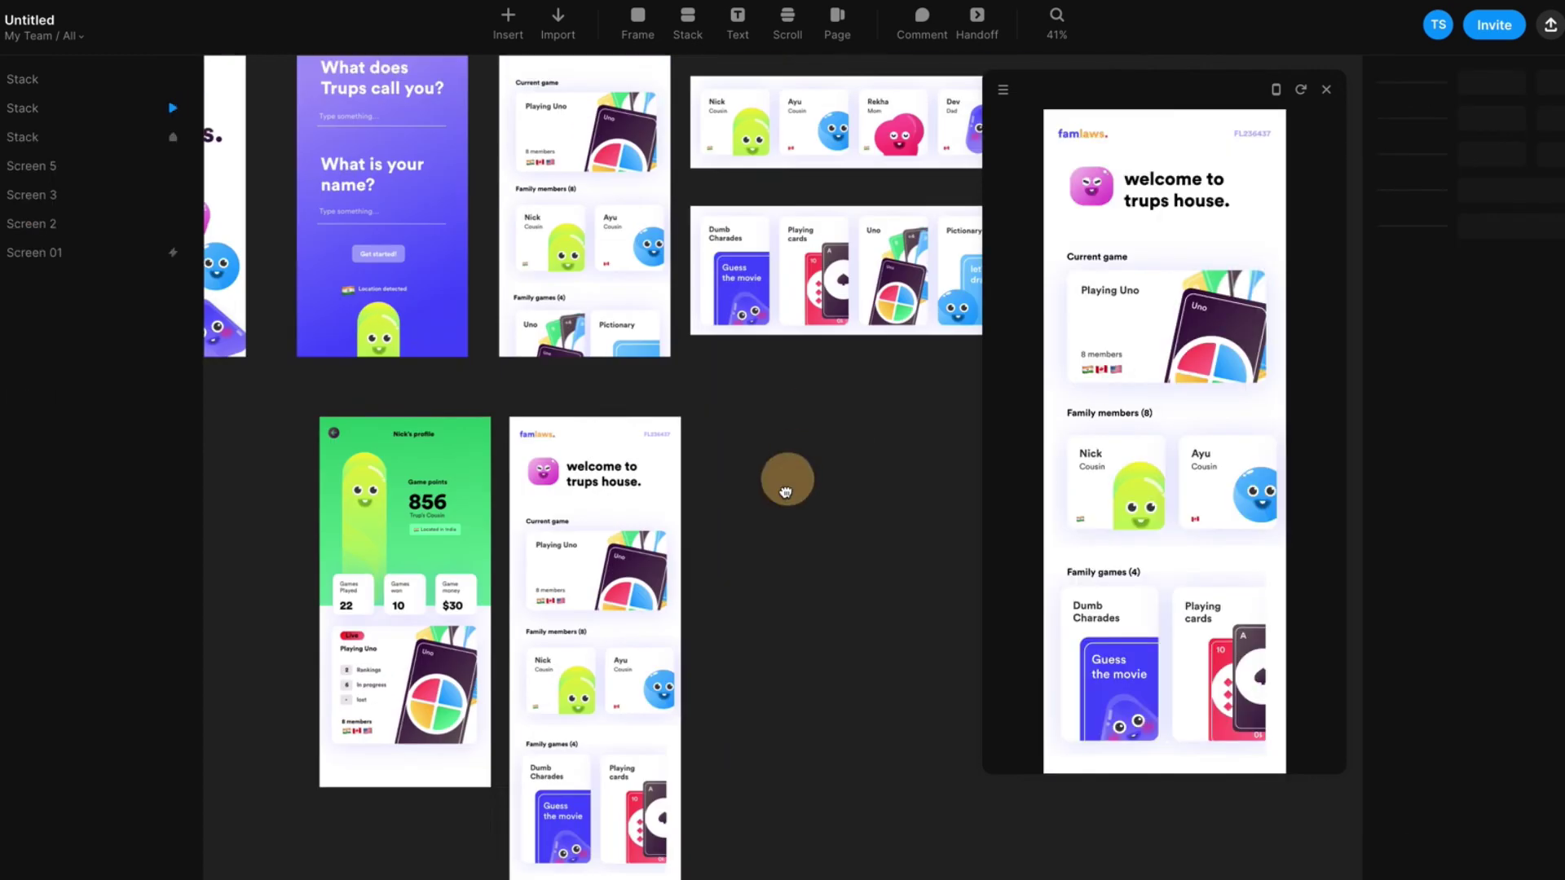
Delete all the existing content inside the Screen 3 frame, keeping the empty screen
scroll(639, 304, down, 5)
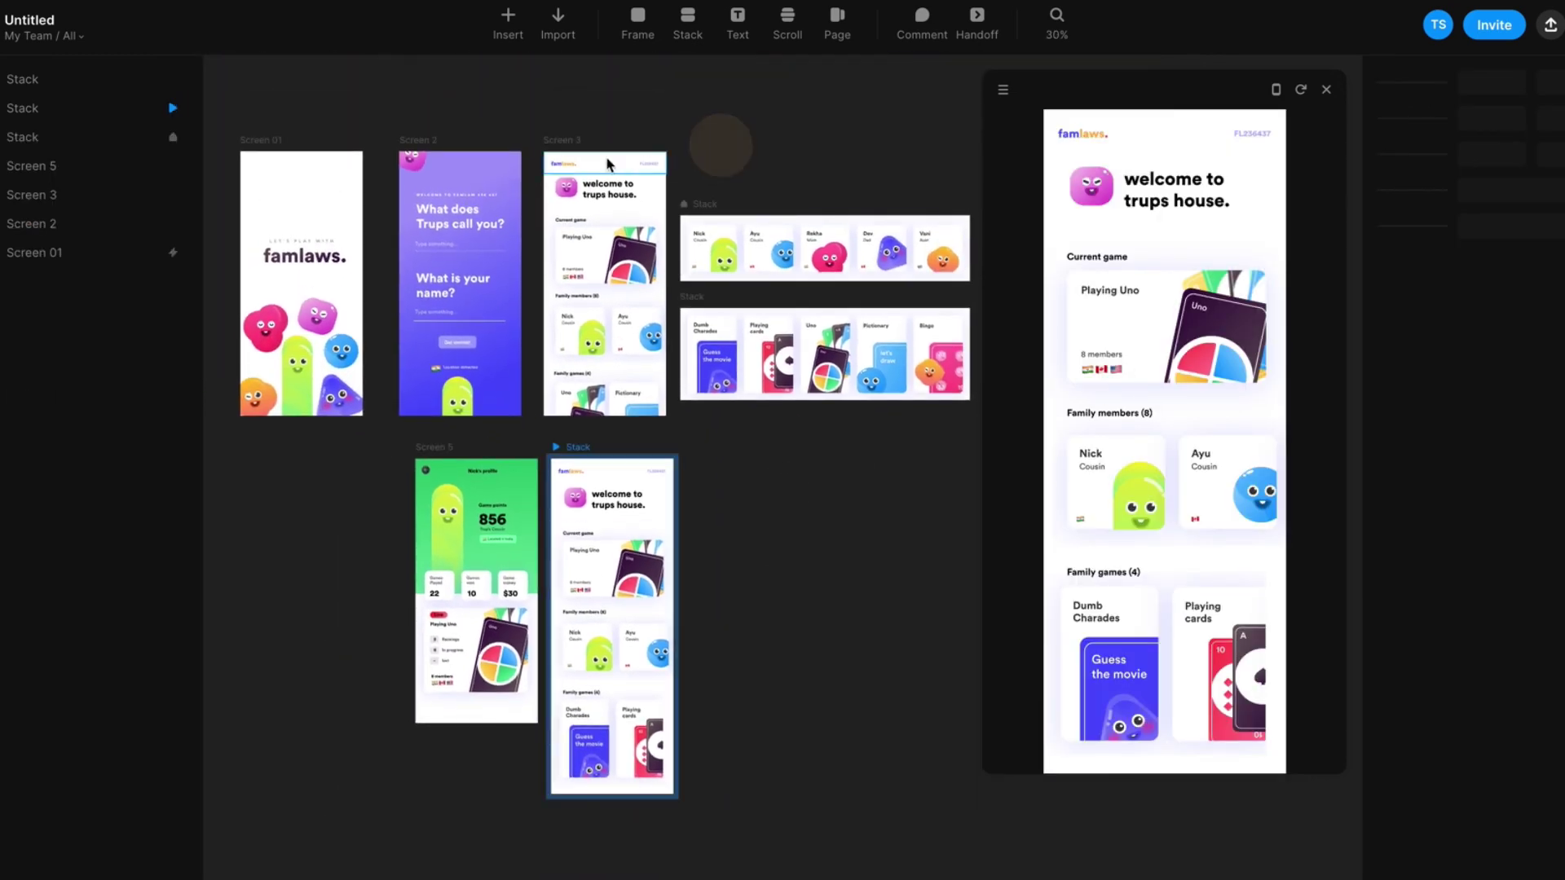
drag(537, 164, 653, 411)
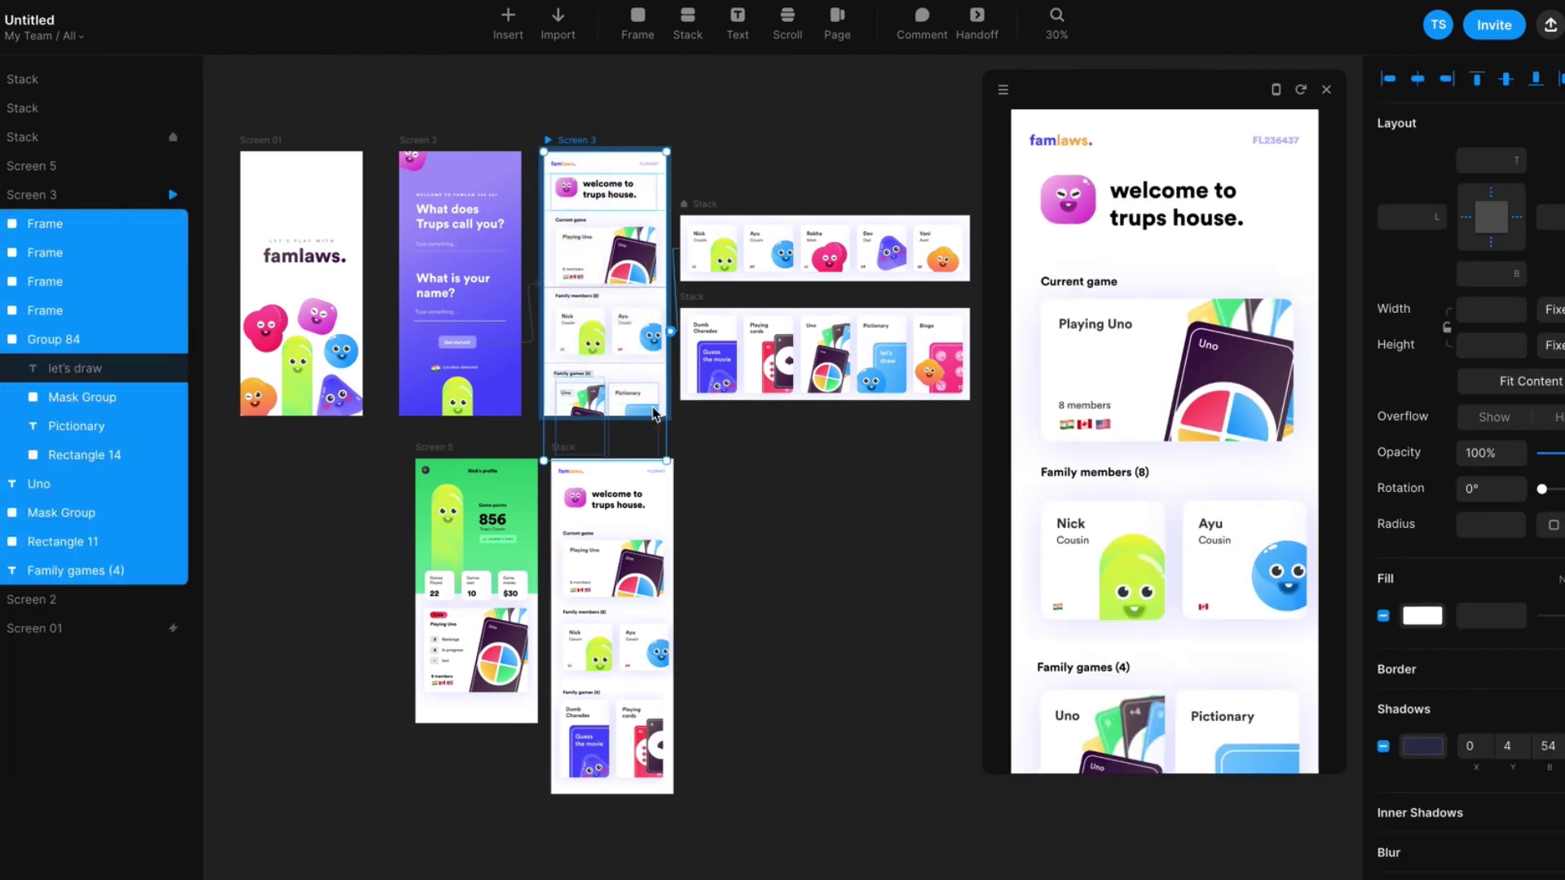
key(Delete)
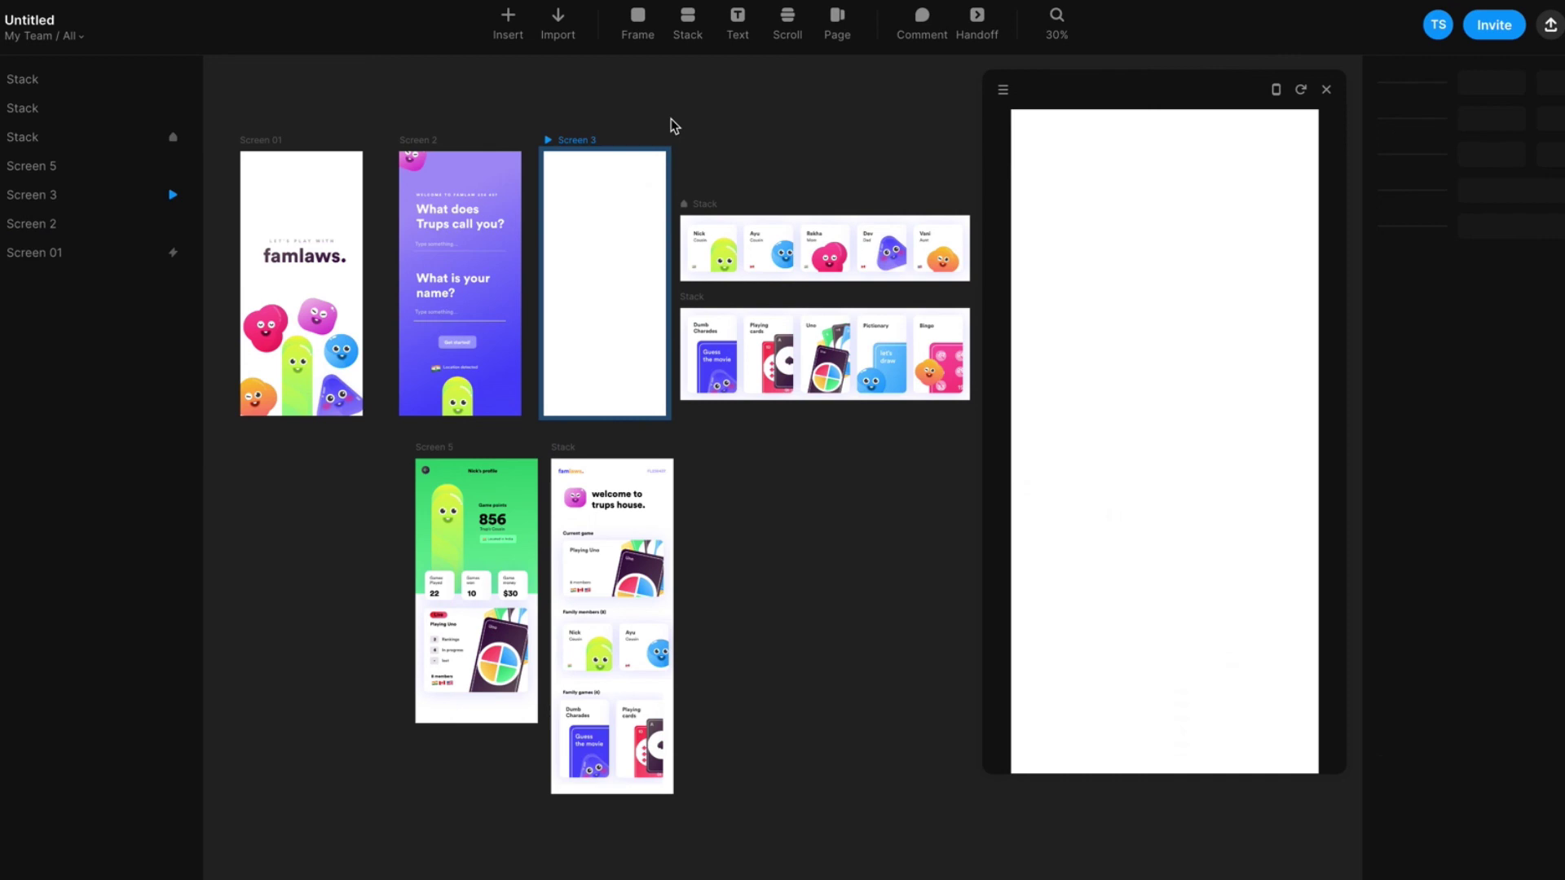
Draw a 414 by 896 scroll area covering Screen 3 and connect it to the home page stack with vertical scrolling
click(554, 140)
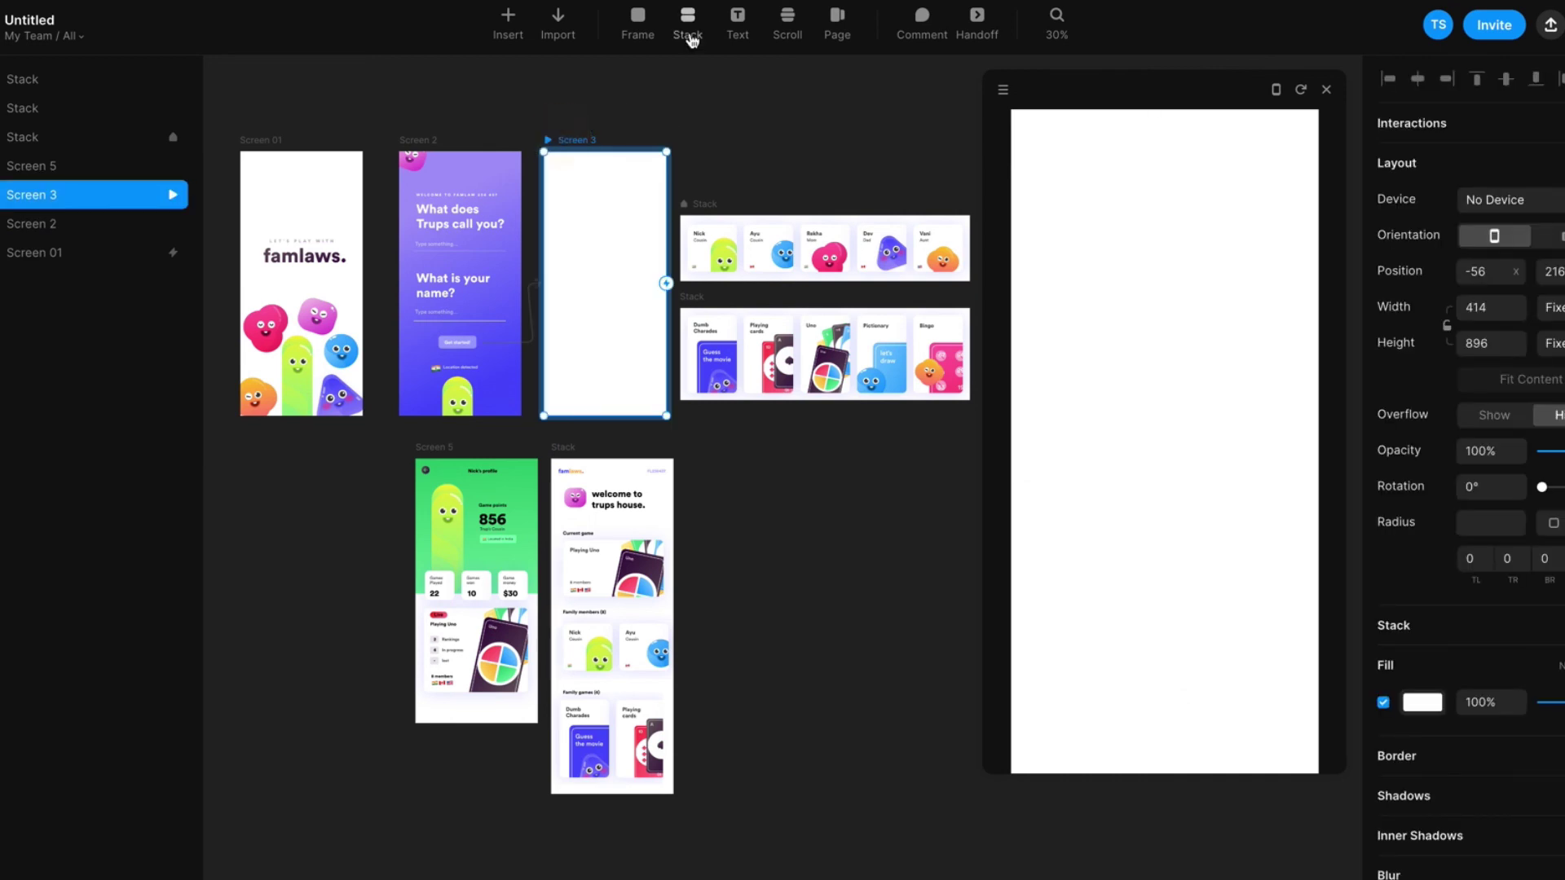
click(796, 34)
drag(544, 153, 665, 414)
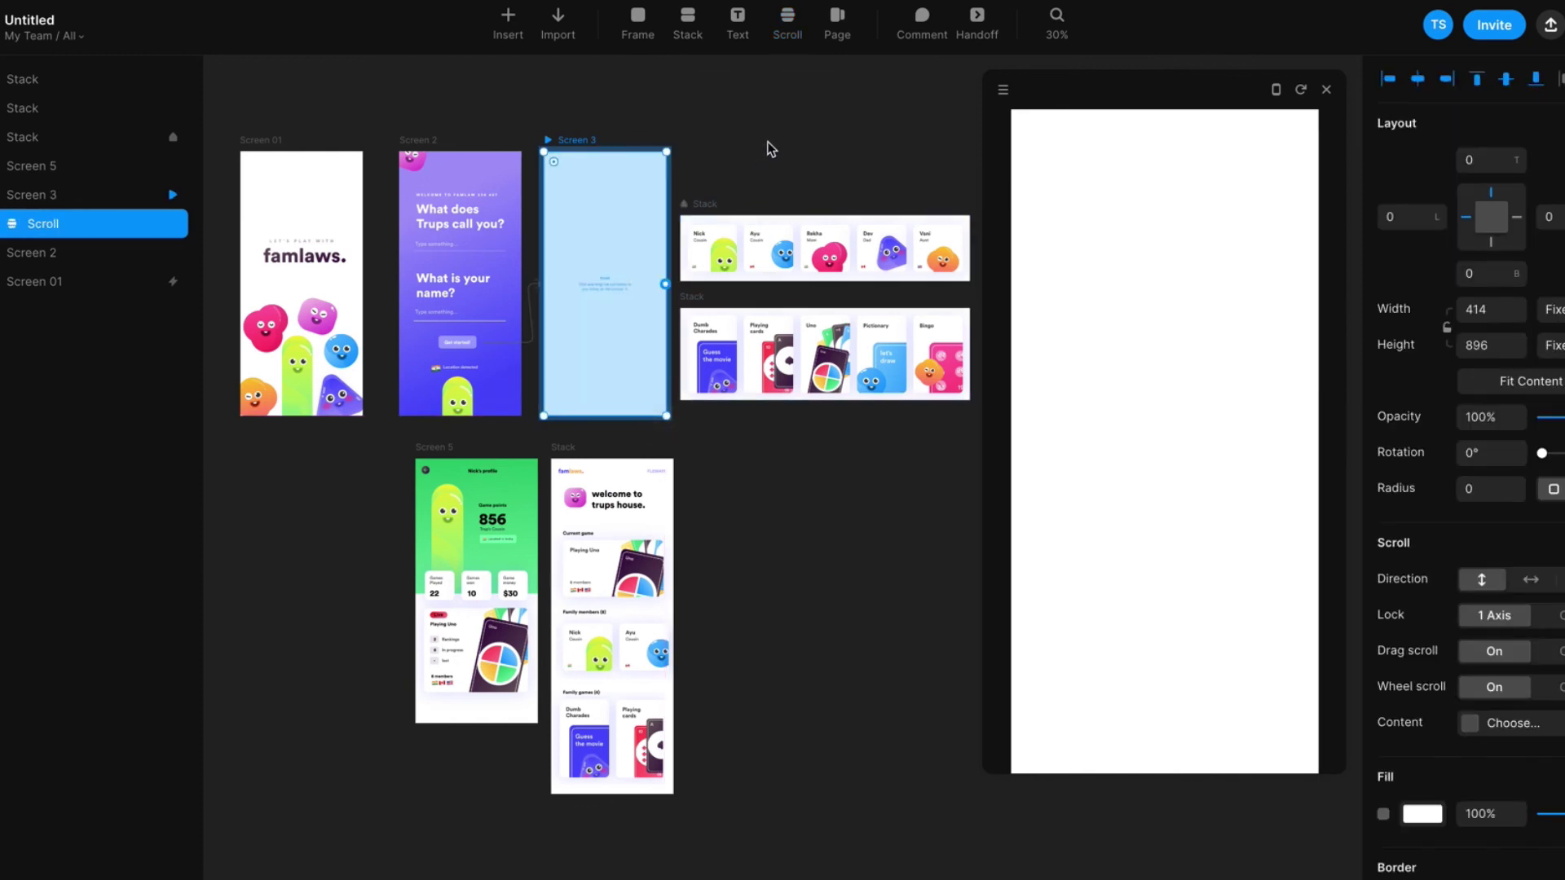
drag(667, 285, 634, 477)
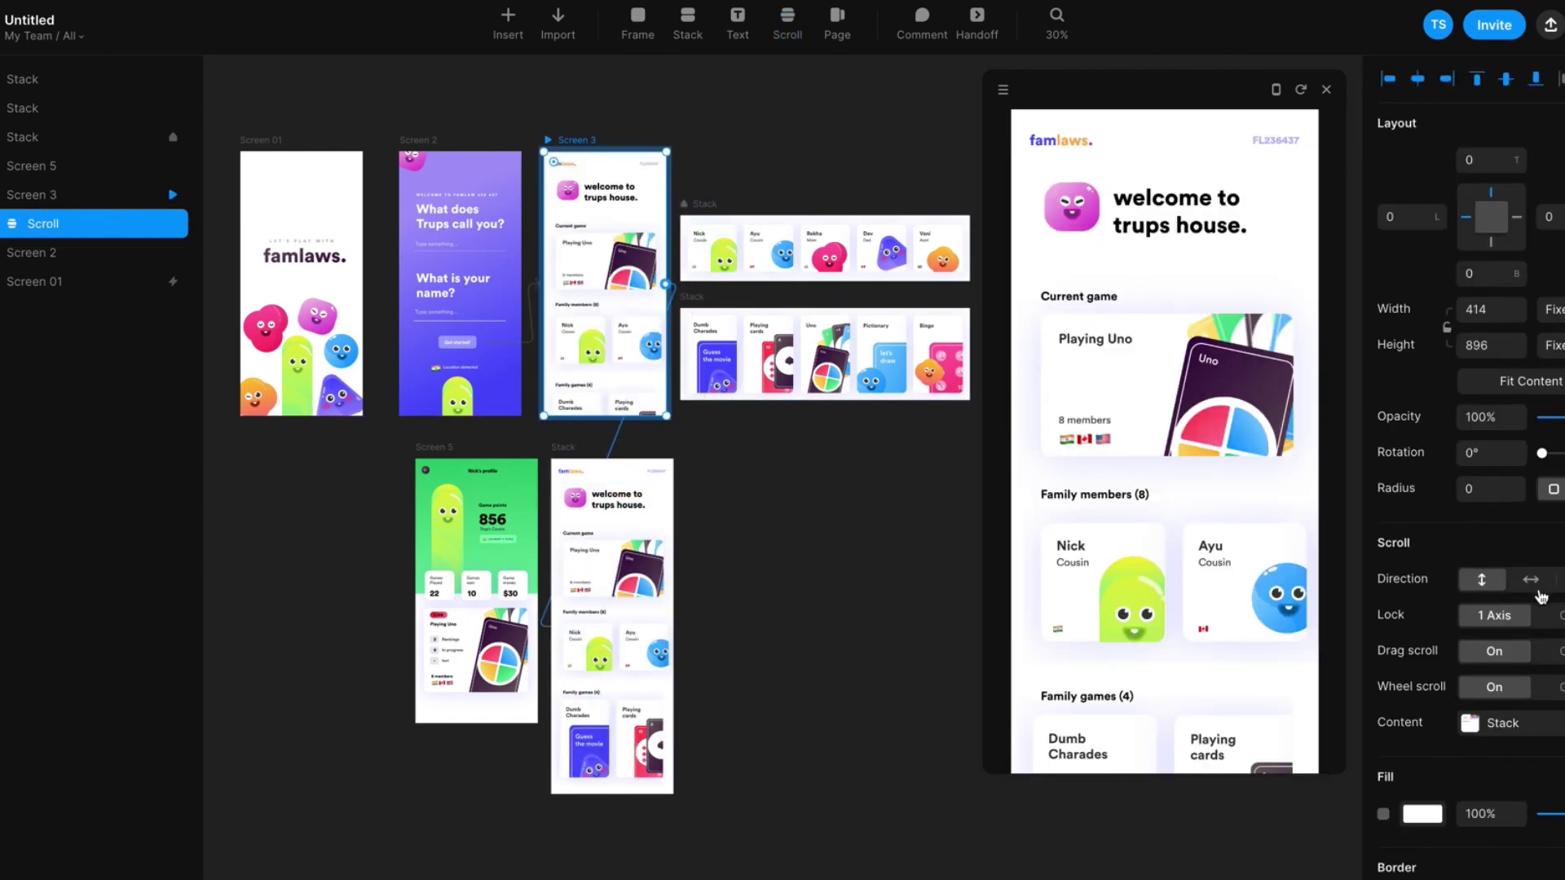
click(1482, 583)
Test Screen 3's vertical page scrolling and the horizontal scrolling of both card rows in the preview
scroll(1161, 448, down, 3)
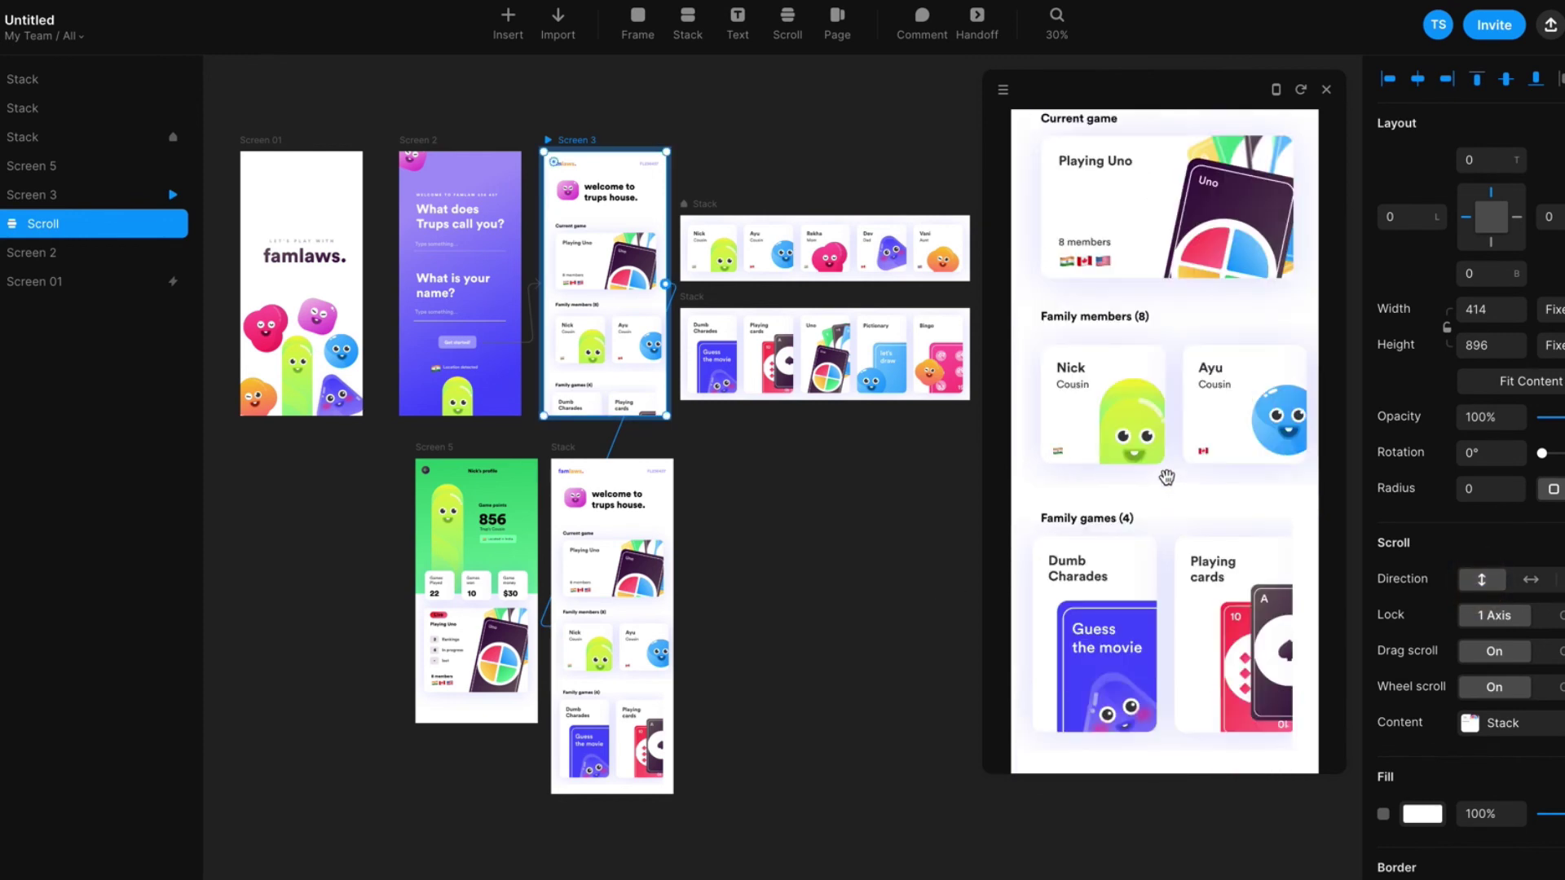
drag(1147, 420, 999, 437)
drag(1141, 423, 1345, 424)
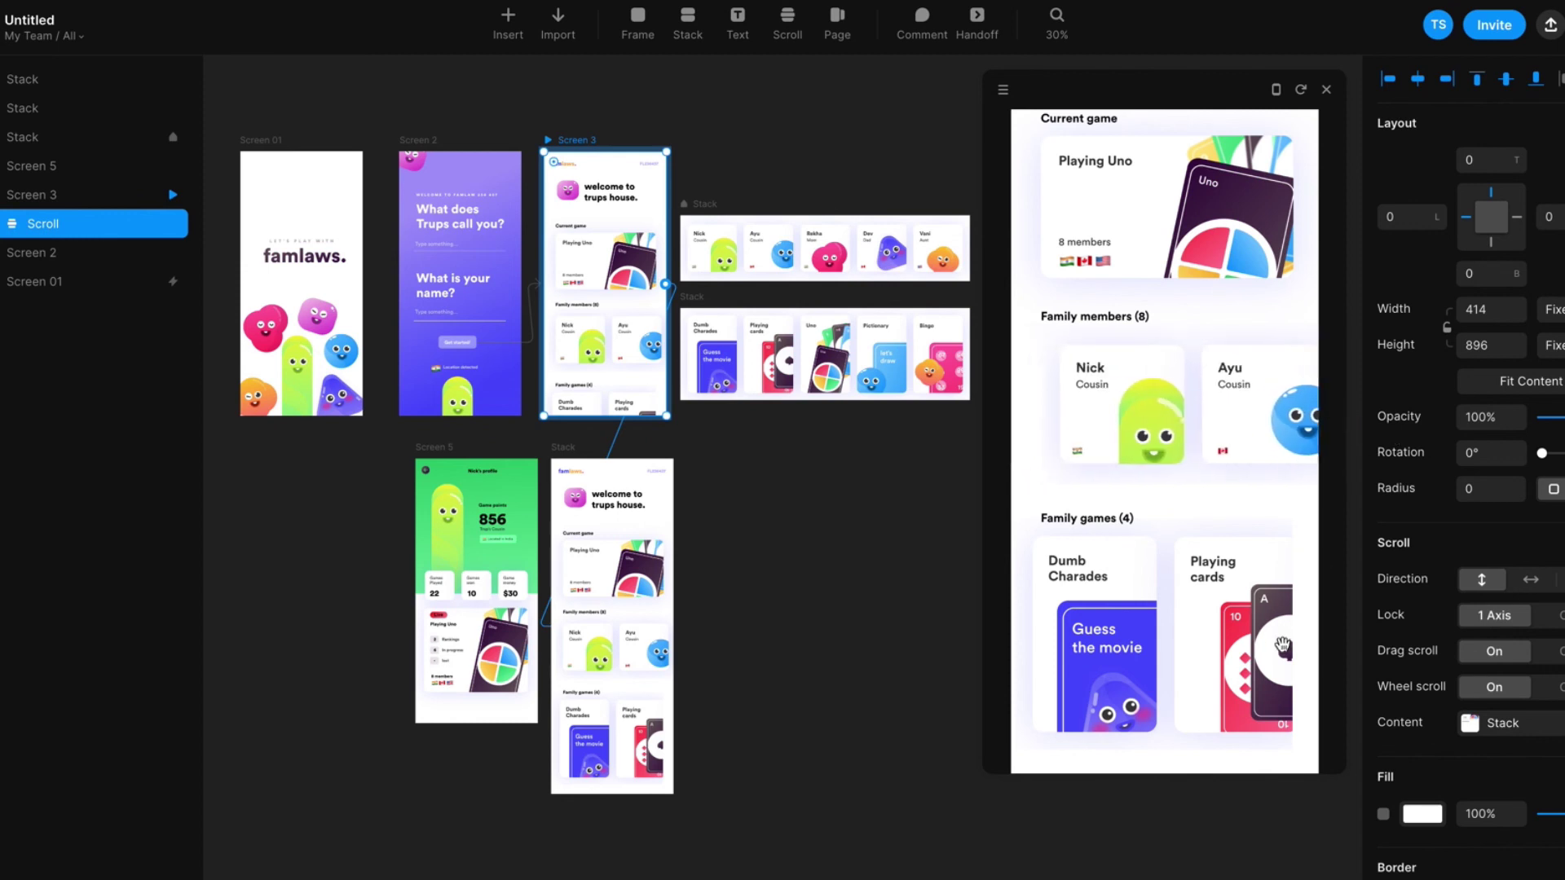
scroll(1282, 646, right, 4)
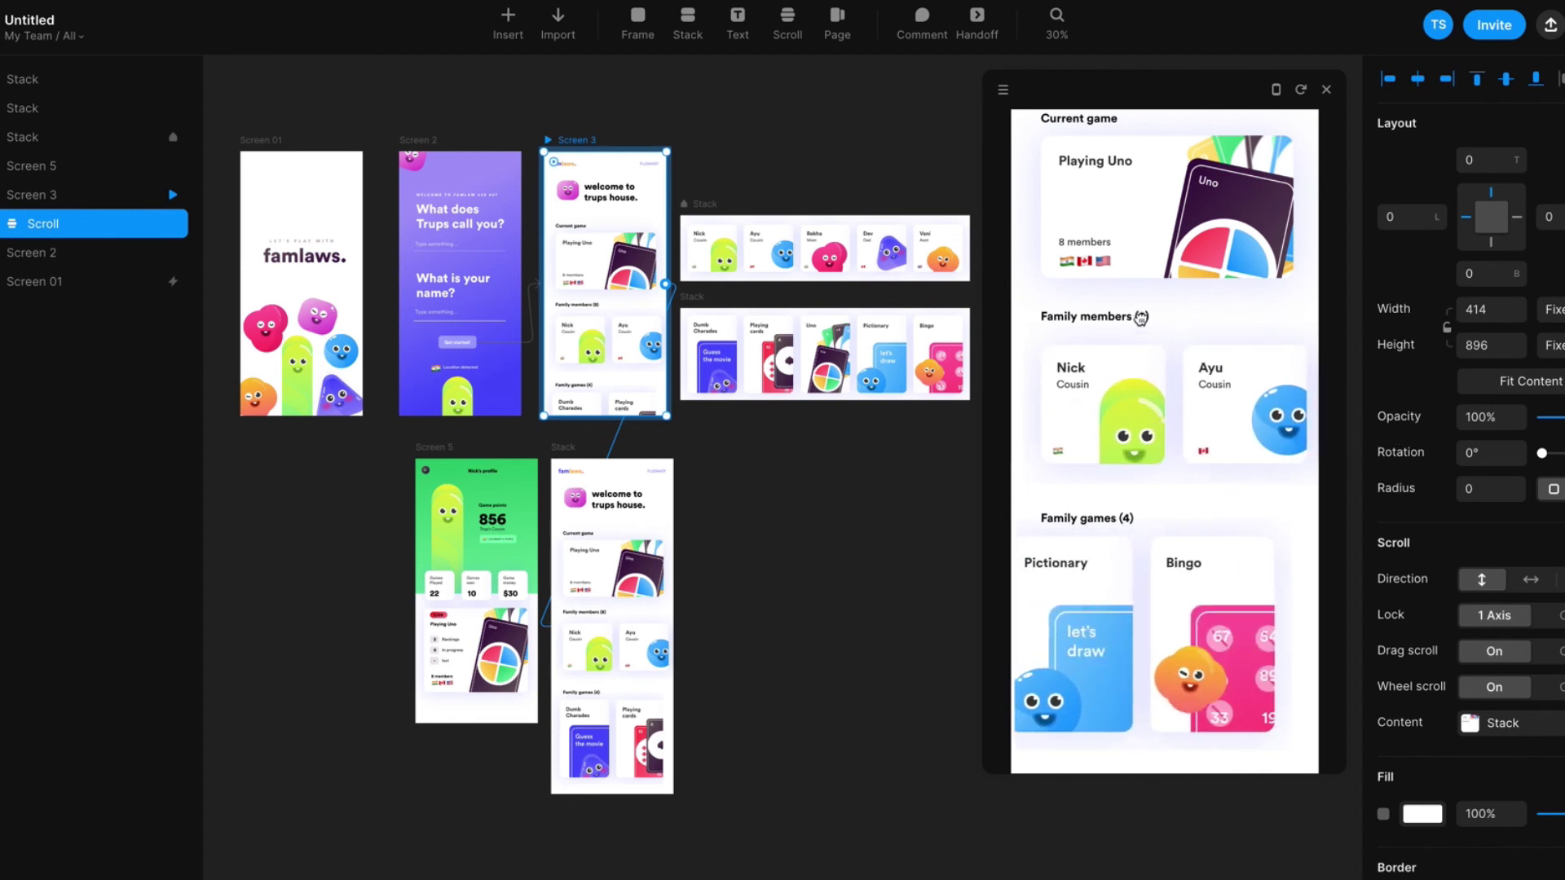
drag(1141, 318, 1135, 489)
drag(1247, 587, 1116, 587)
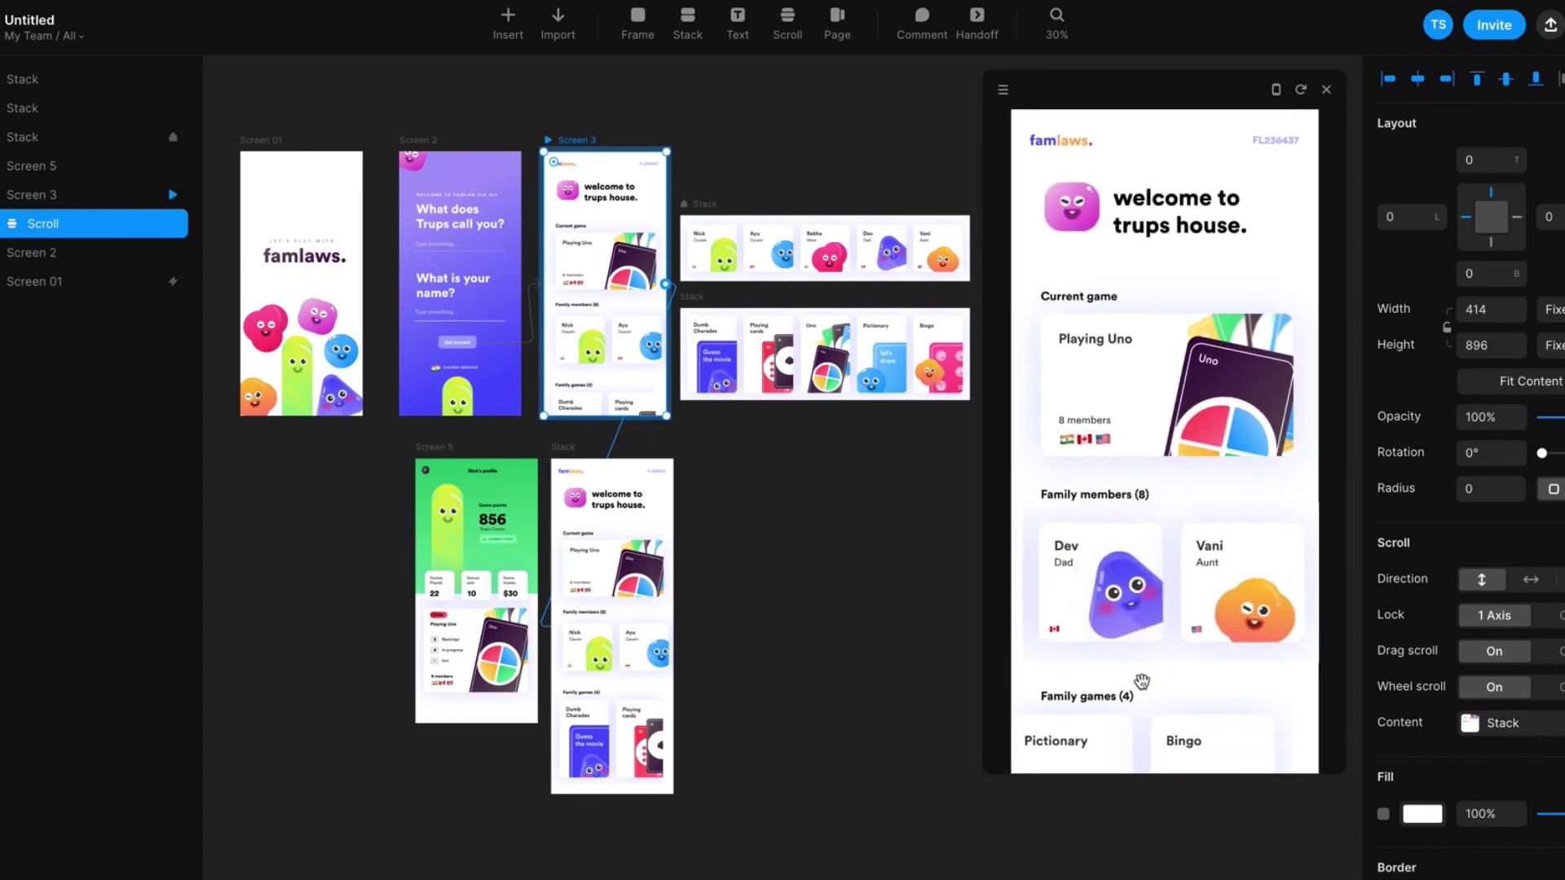
scroll(1142, 682, down, 2)
scroll(1141, 681, left, 4)
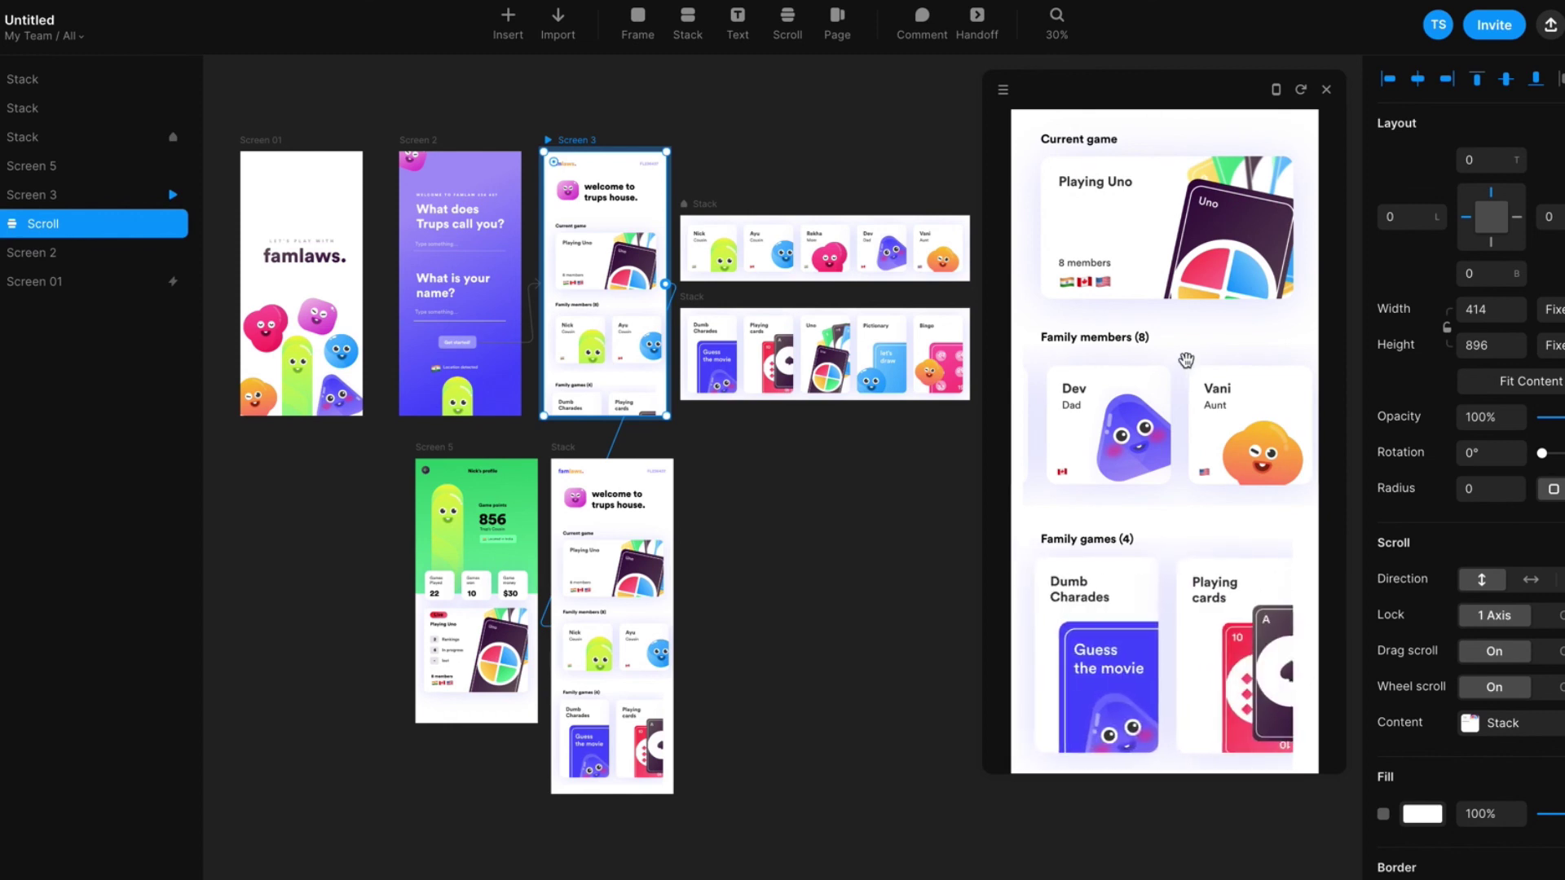
drag(1186, 359, 1057, 462)
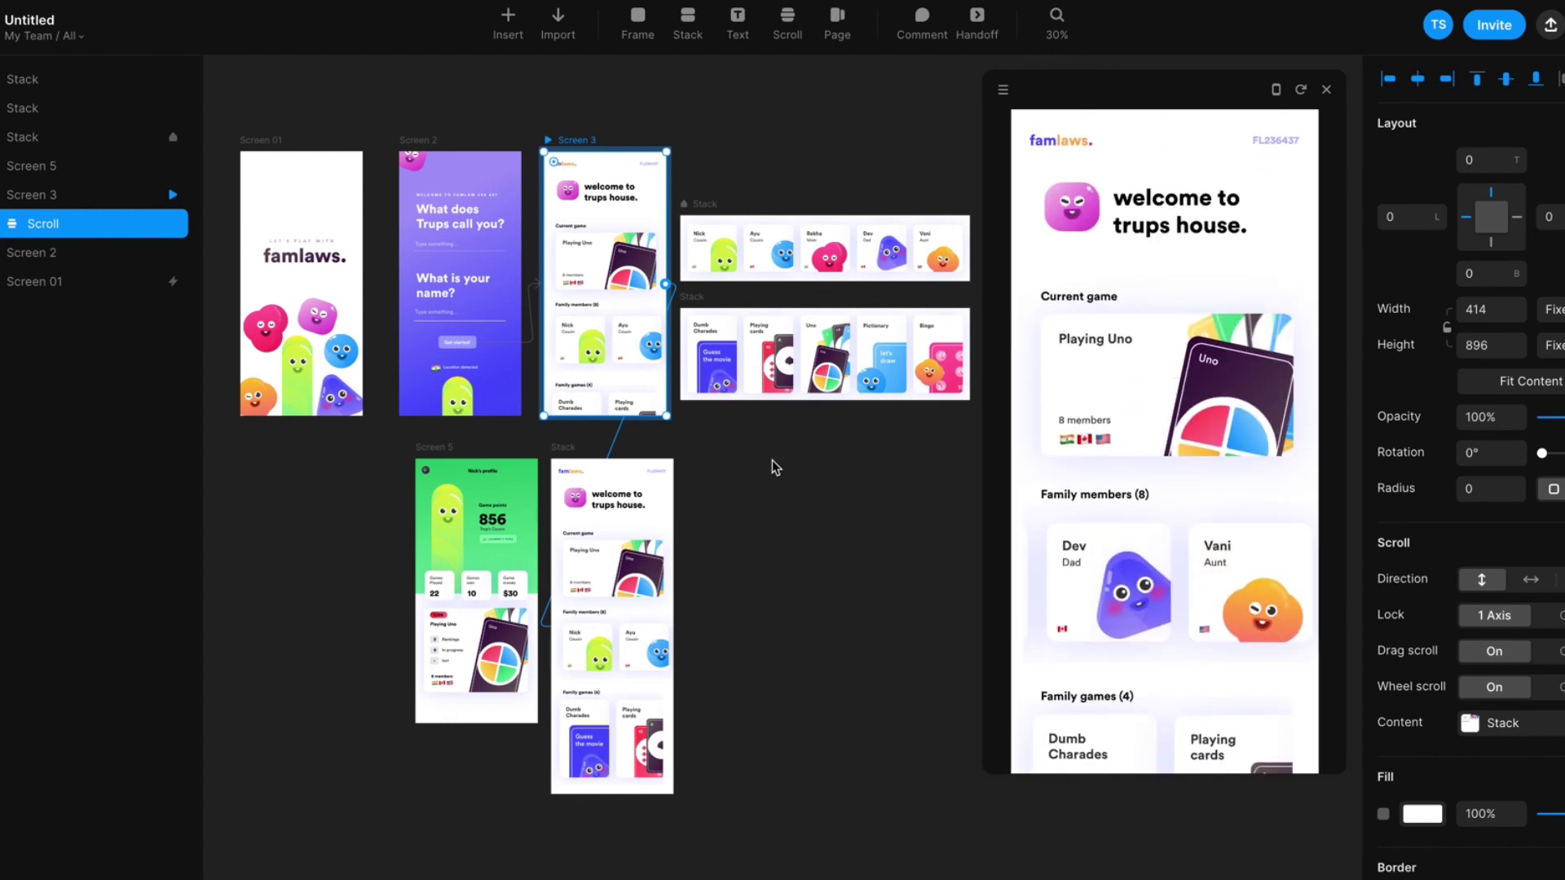